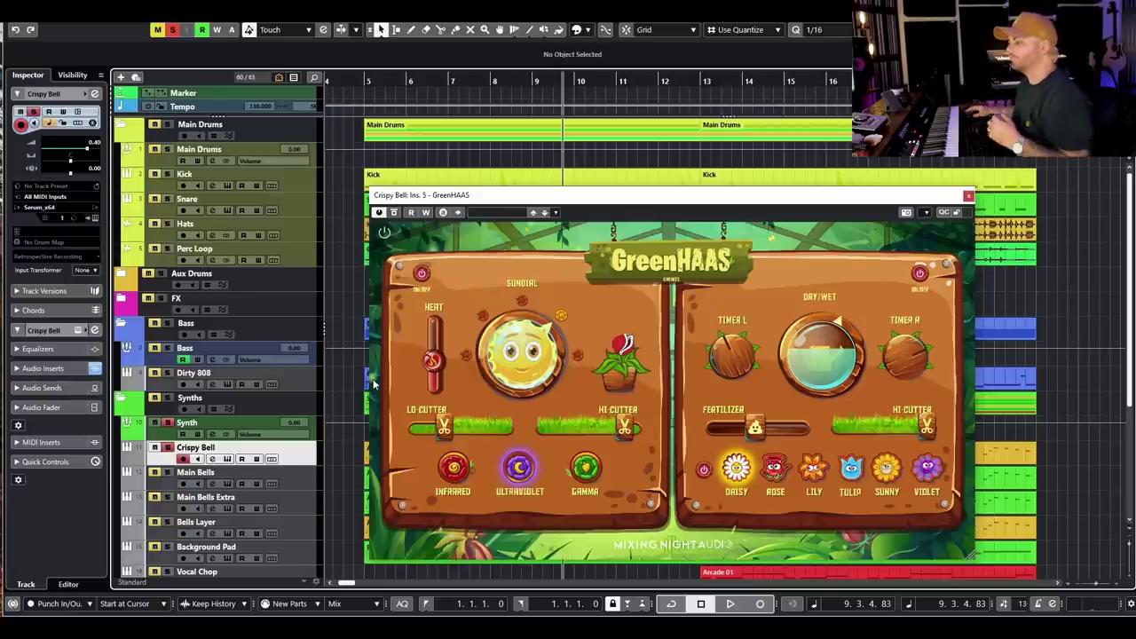
- Switch off the GreenHAAS module that holds the Timer and Dry/Wet controls, moving the plug-in window as needed
left_click_drag(616, 201, 620, 165)
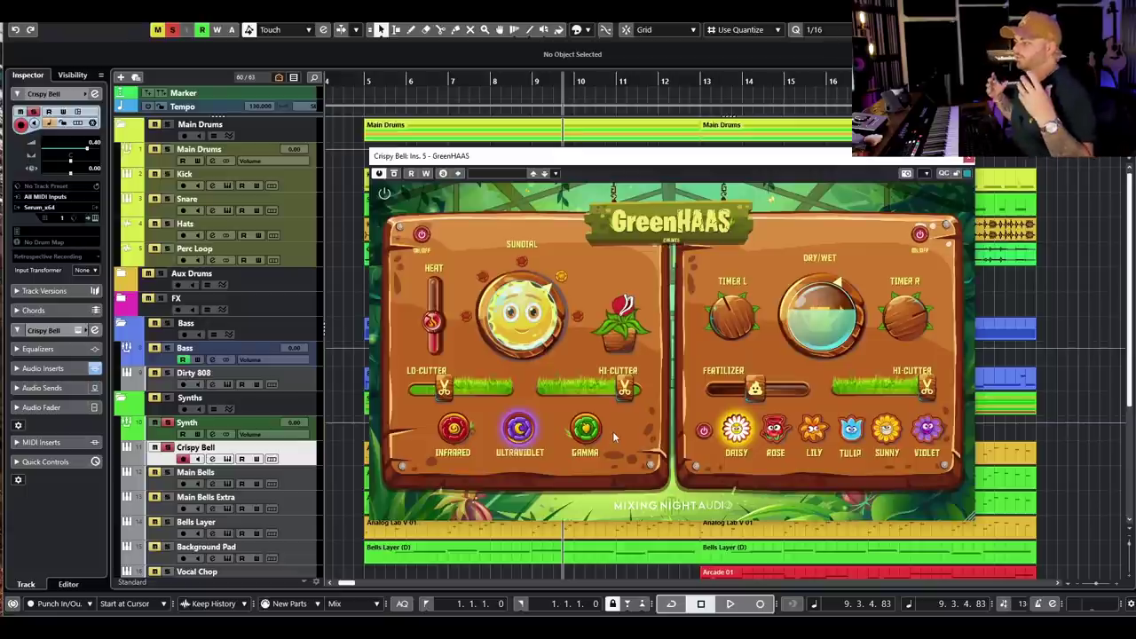
left_click(921, 234)
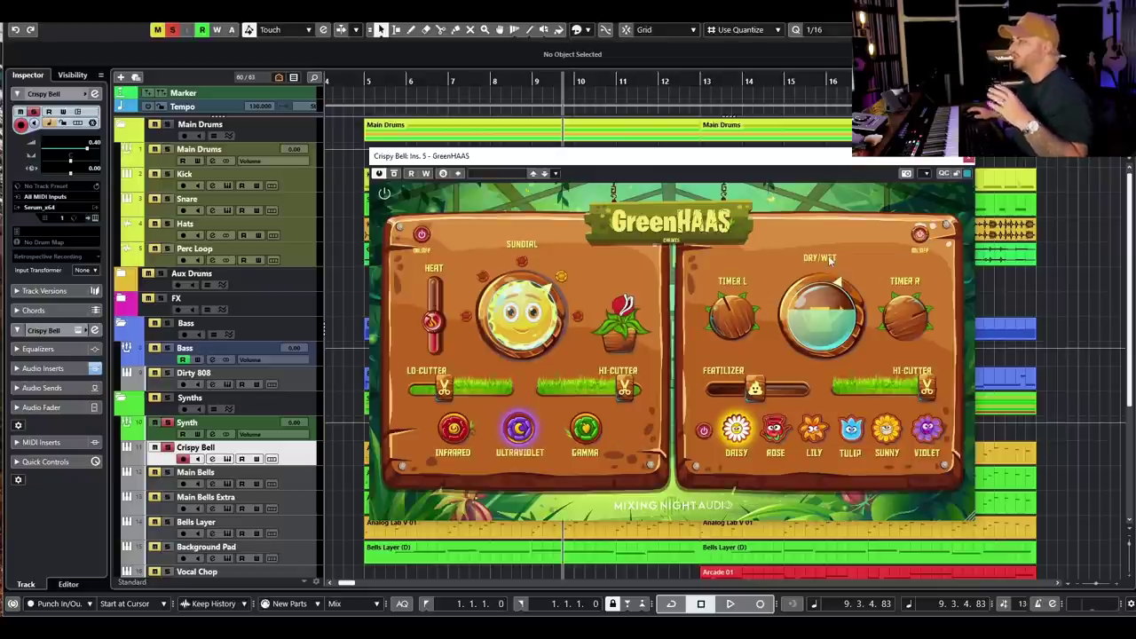
left_click_drag(470, 157, 508, 193)
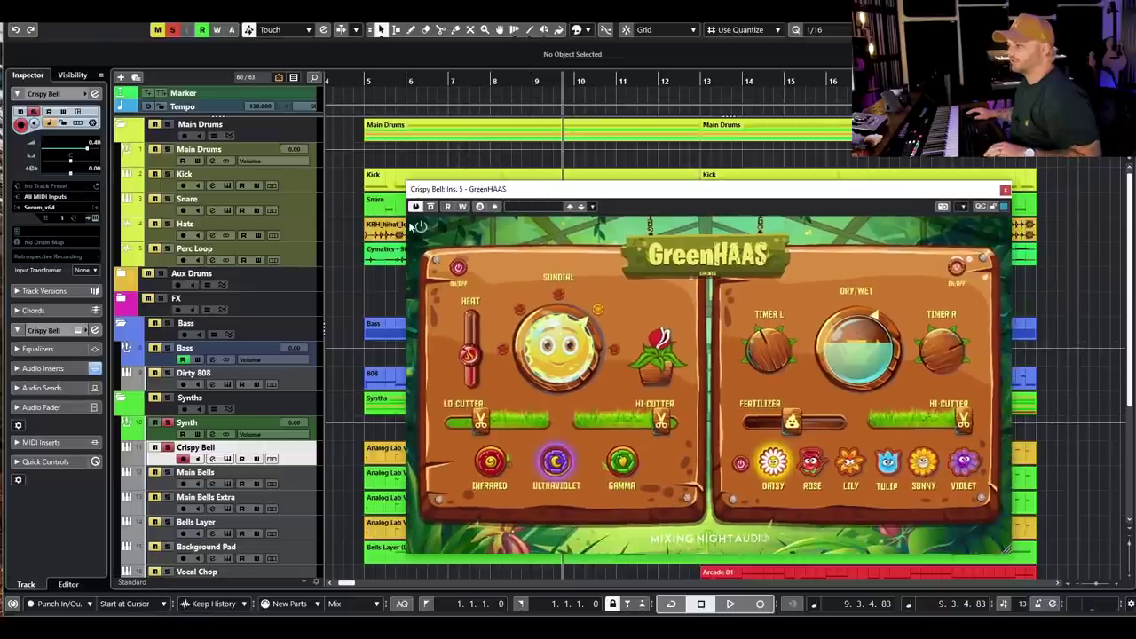
- Set the locator range from bar 5 to bar 13 and reposition the GreenHAAS window
scroll(344, 174, "down", 2)
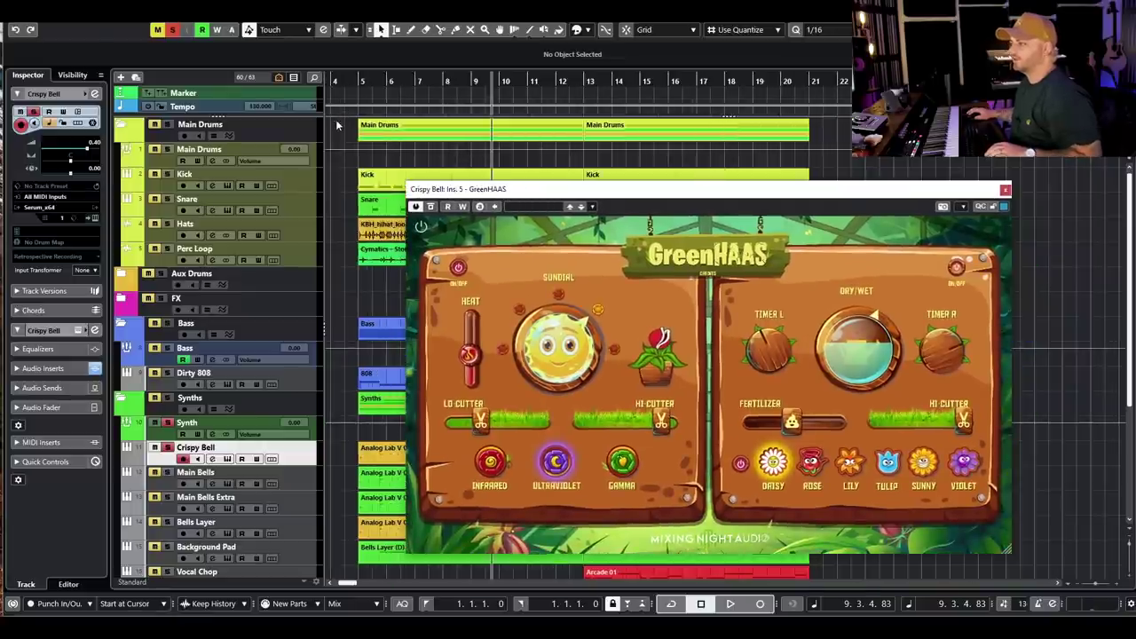
scroll(347, 96, "left", 3)
left_click_drag(337, 79, 641, 106)
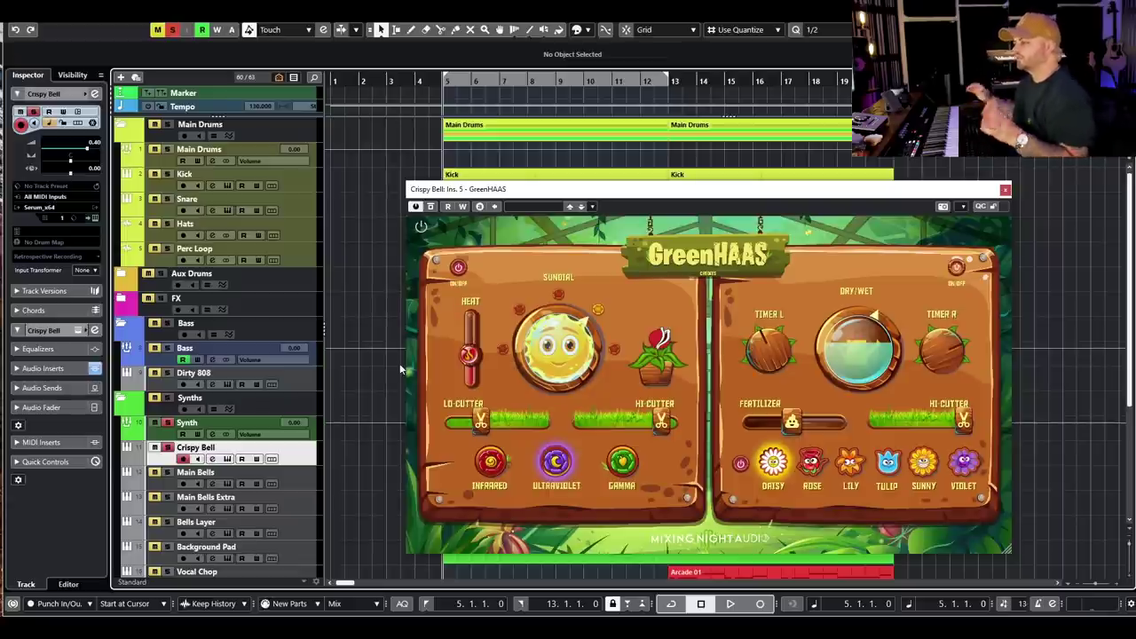
left_click_drag(540, 188, 498, 180)
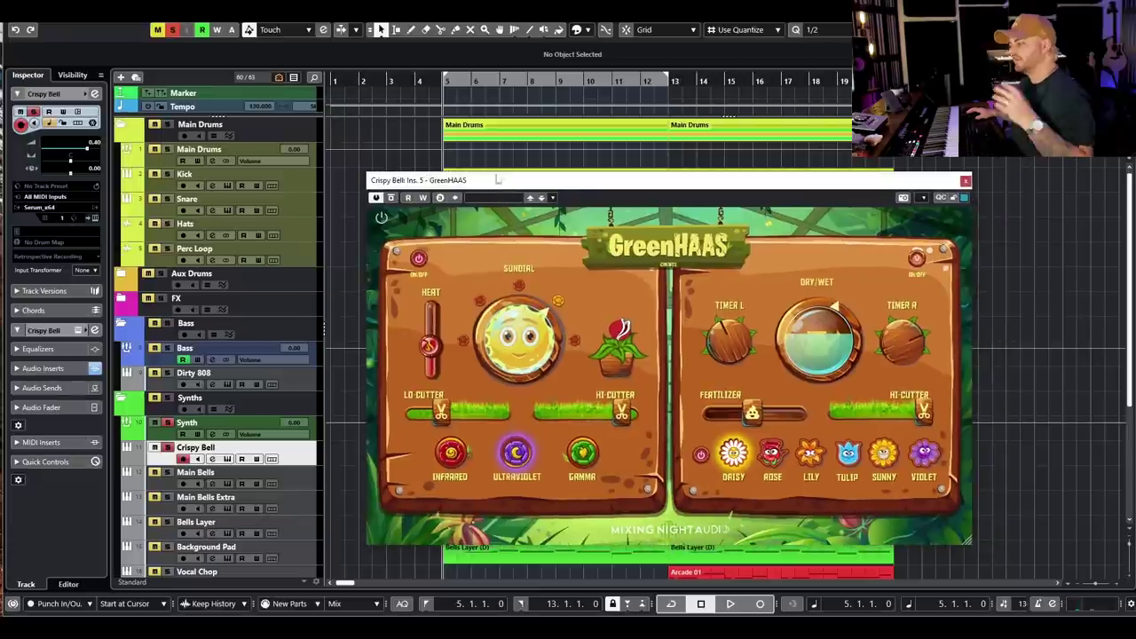
- Play the soloed Crispy Bell with Heat at its minimum, comparing GreenHAAS bypassed and active
key("space")
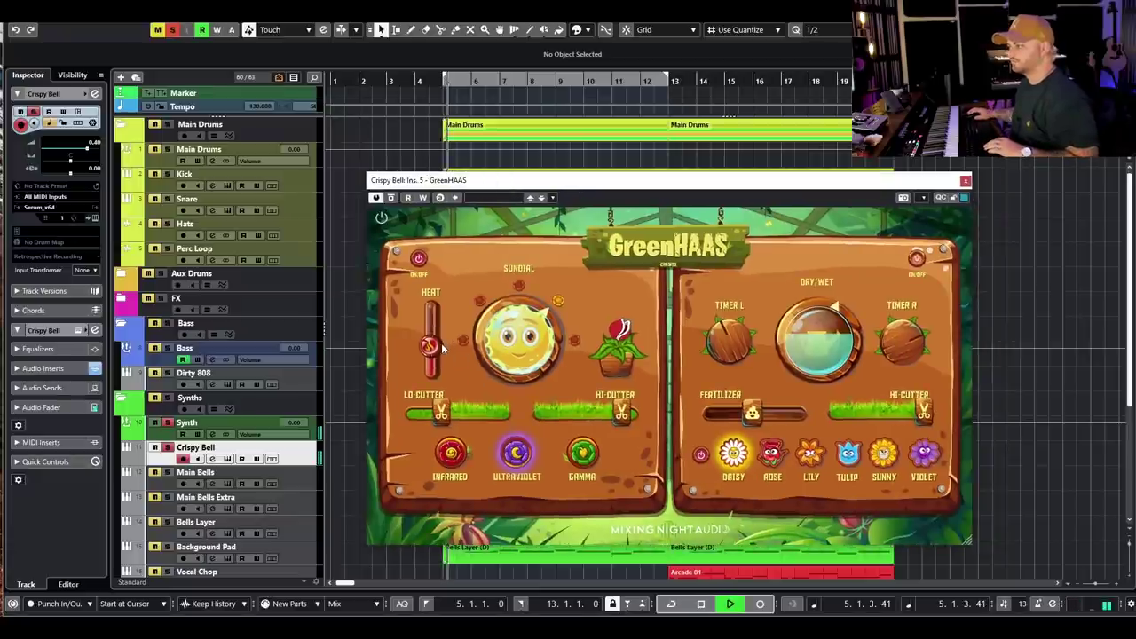
left_click_drag(429, 345, 435, 371)
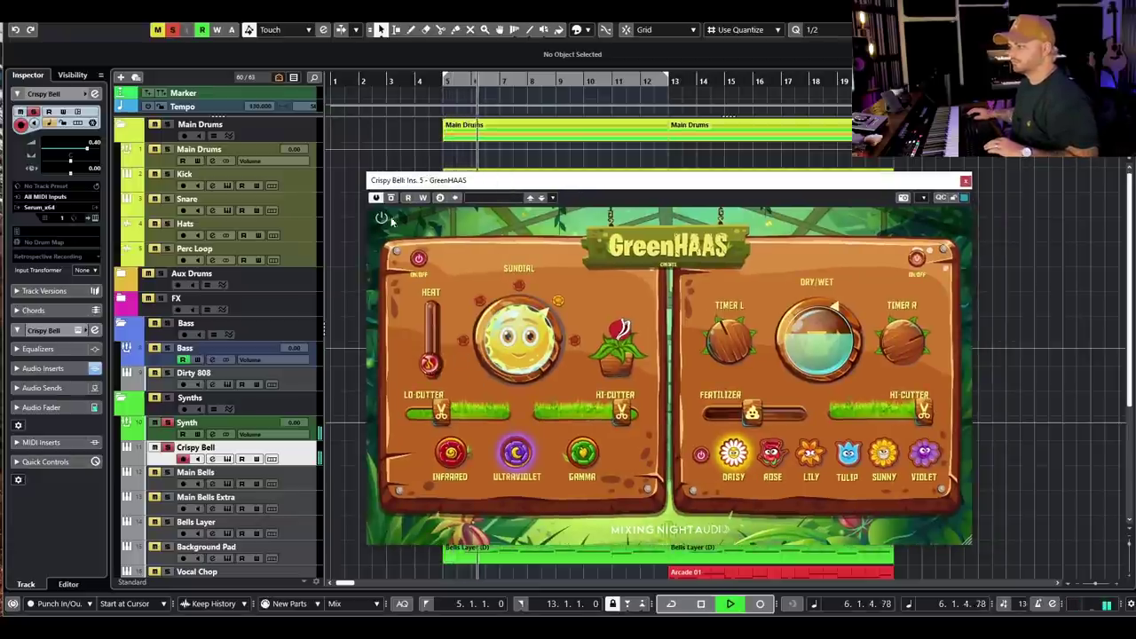
left_click(381, 218)
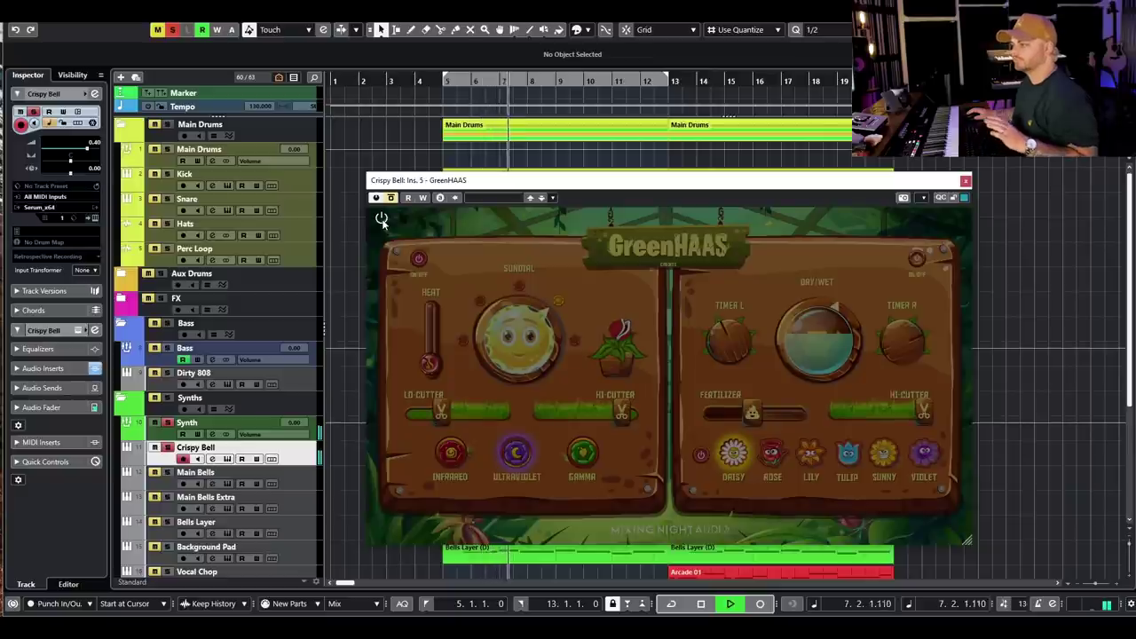
left_click(381, 218)
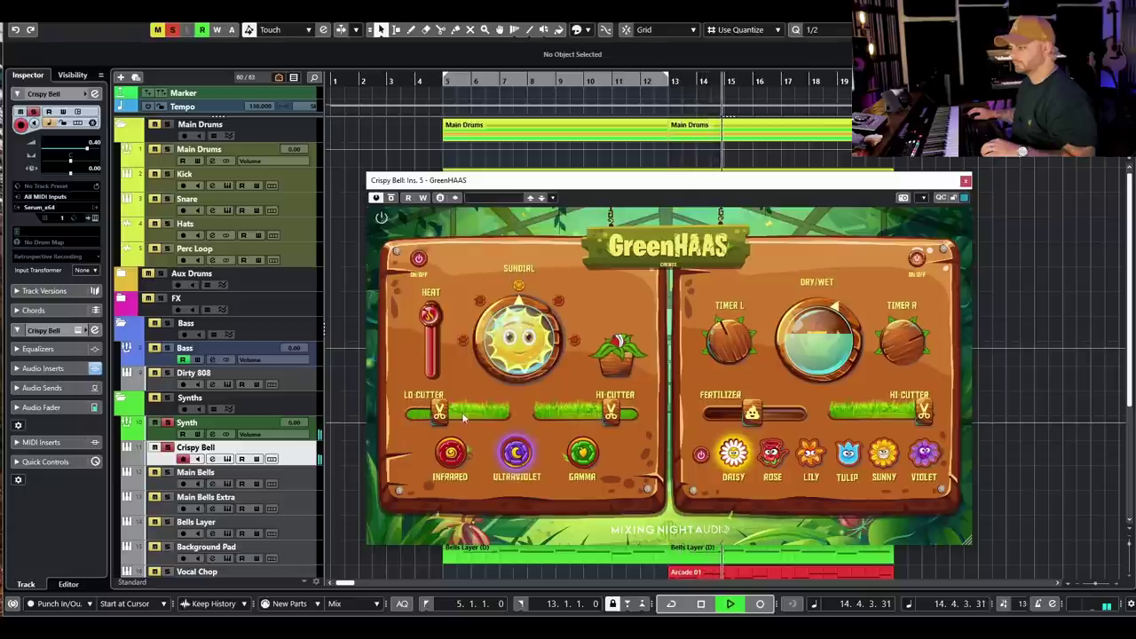
- Audition the Infrared and Gamma modes during playback, ending on Infrared
left_click(452, 453)
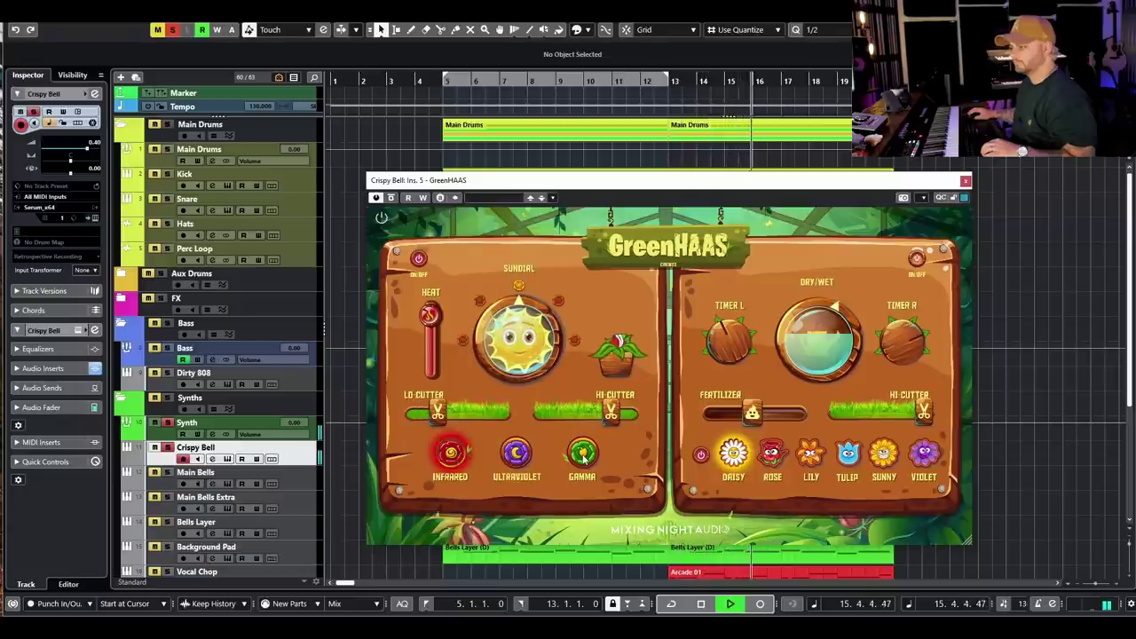
left_click(584, 454)
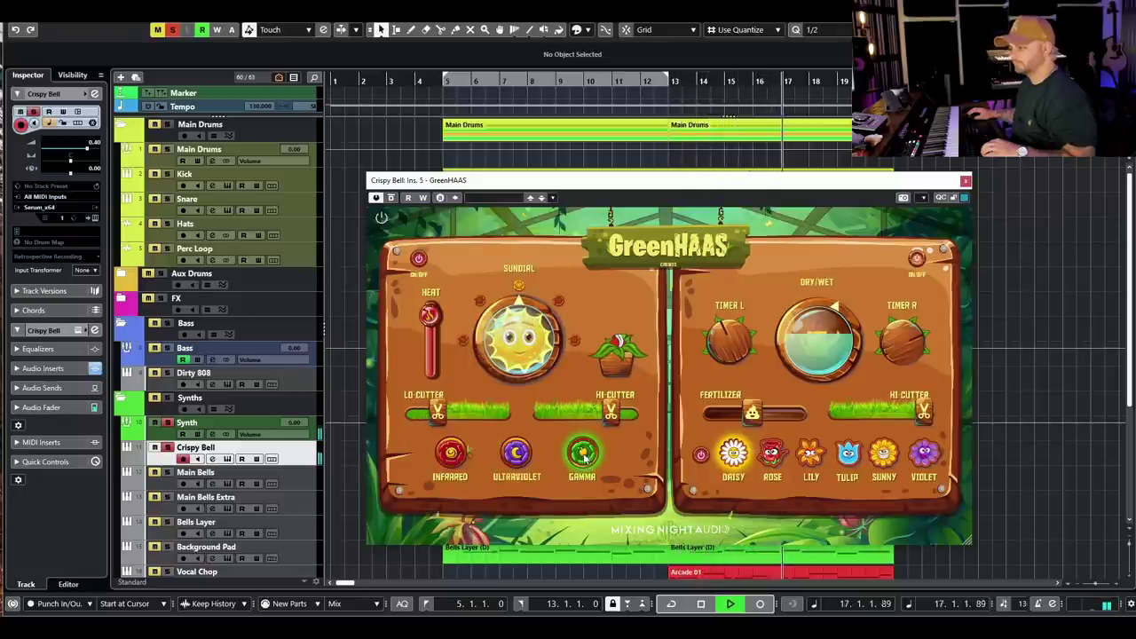
left_click(451, 454)
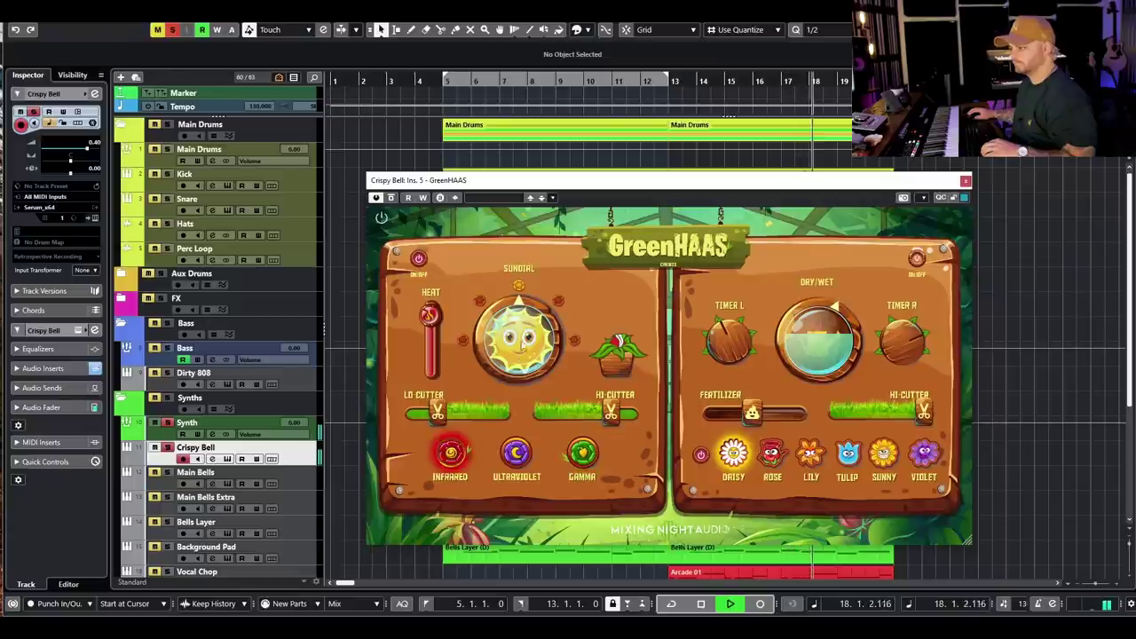
- Turn the Sundial to its furthest clockwise position, narrow the band with Lo Cutter and Hi Cutter, and select Ultraviolet mode
left_click(558, 302)
left_click_drag(442, 413, 457, 414)
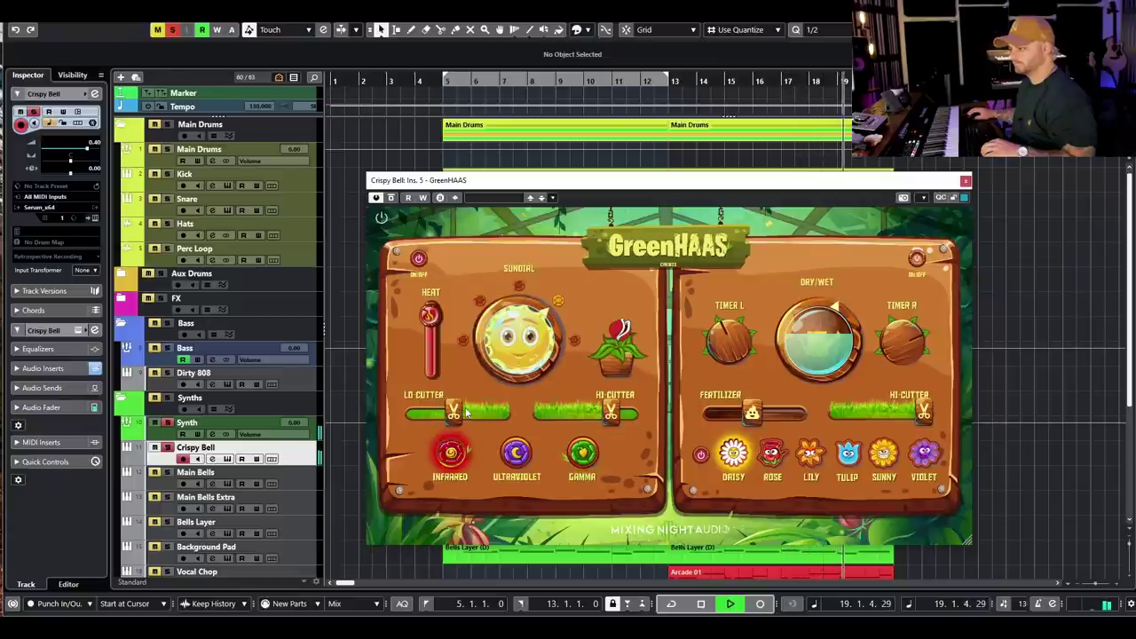
left_click_drag(618, 415, 608, 416)
left_click(576, 339)
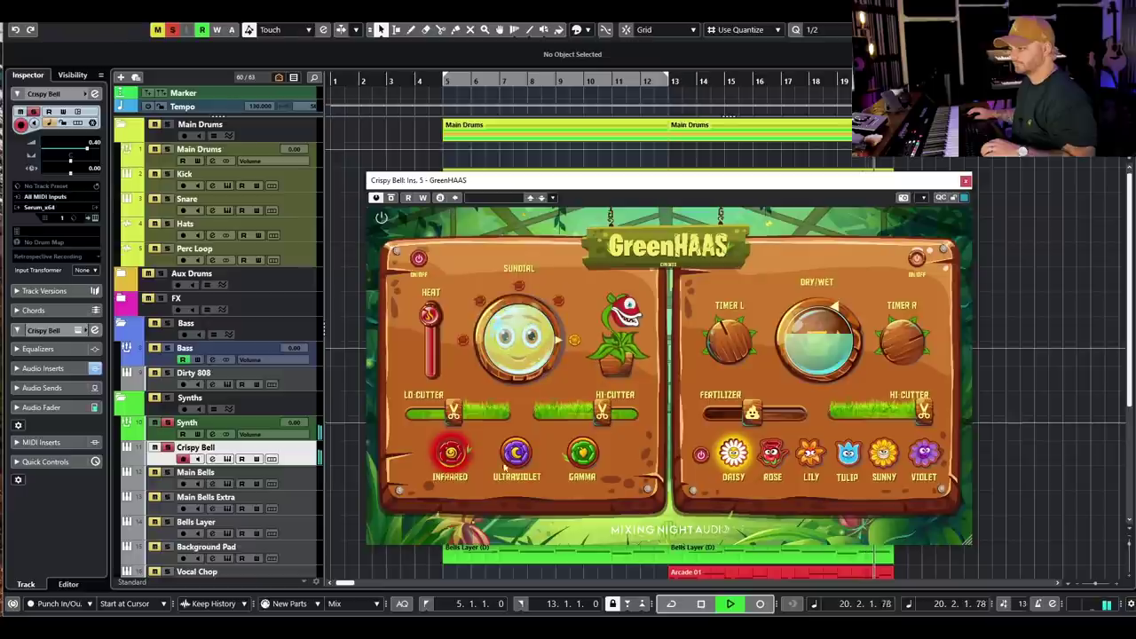
left_click_drag(455, 414, 456, 413)
left_click(510, 450)
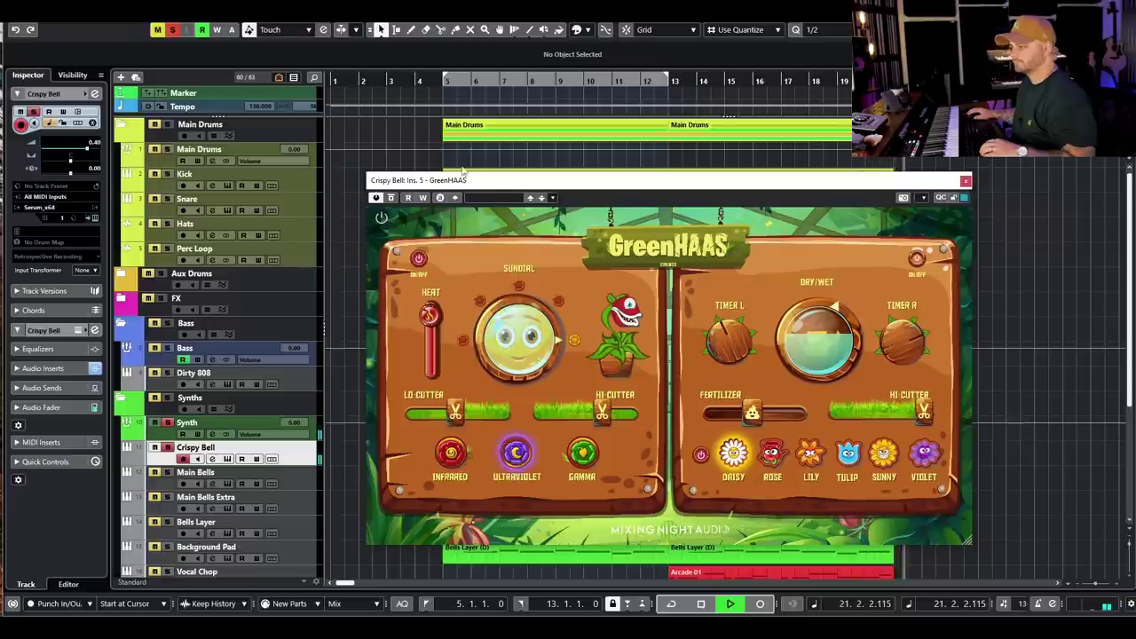
- Activate cycle mode for bars 5 to 13 and restart playback in the loop
left_click(540, 81)
key("space")
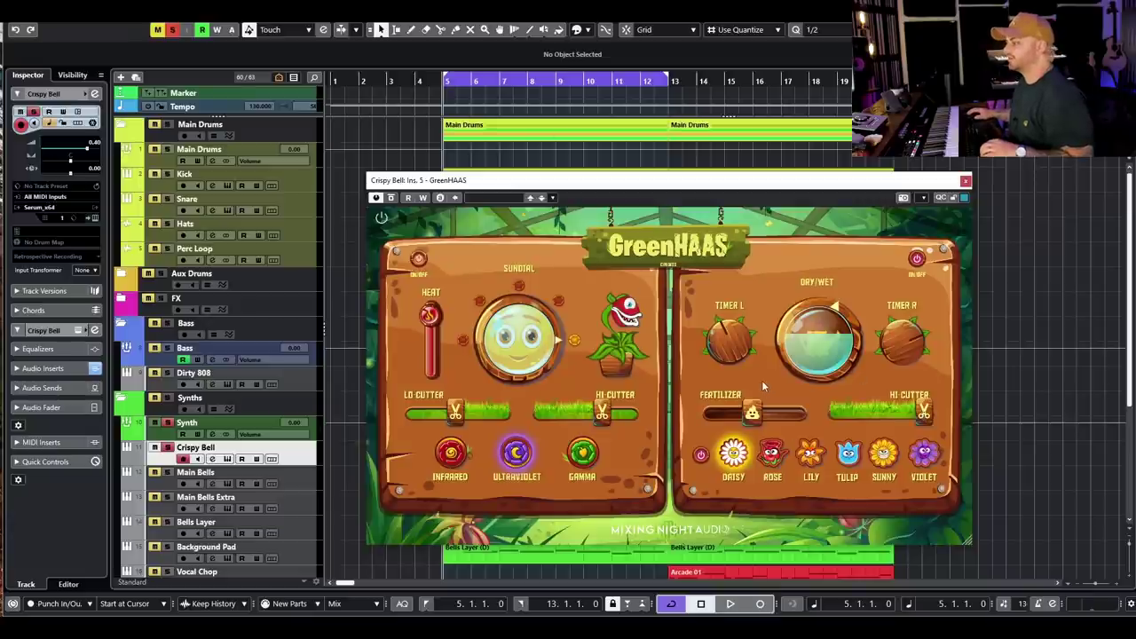
key("space")
- Try Dry/Wet at its maximum with Fertilizer raised and the Rose flower preset selected
left_click_drag(809, 360, 810, 328)
left_click_drag(751, 410, 801, 417)
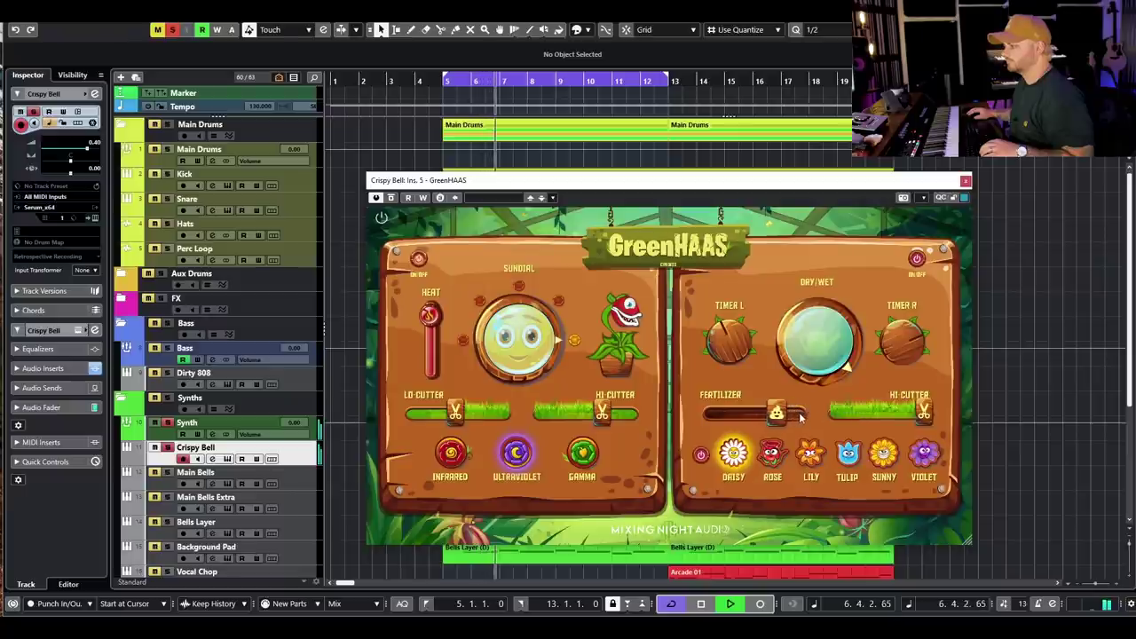
left_click(772, 454)
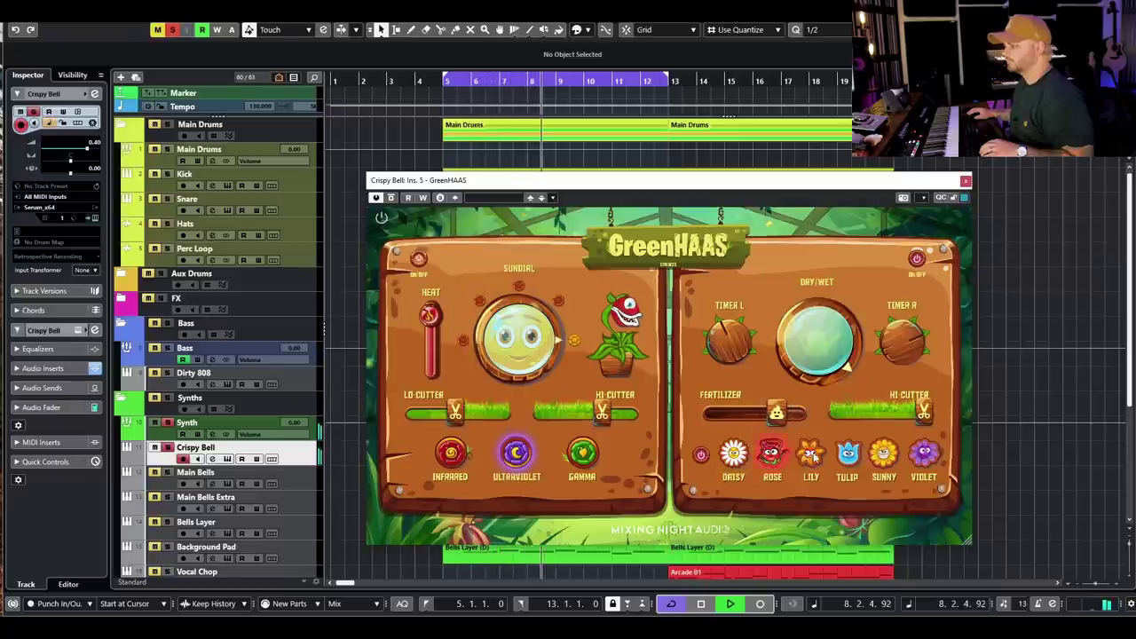
- Audition the Lily preset with Dry/Wet and Fertilizer lowered, then with both raised again
left_click_drag(823, 355, 738, 423)
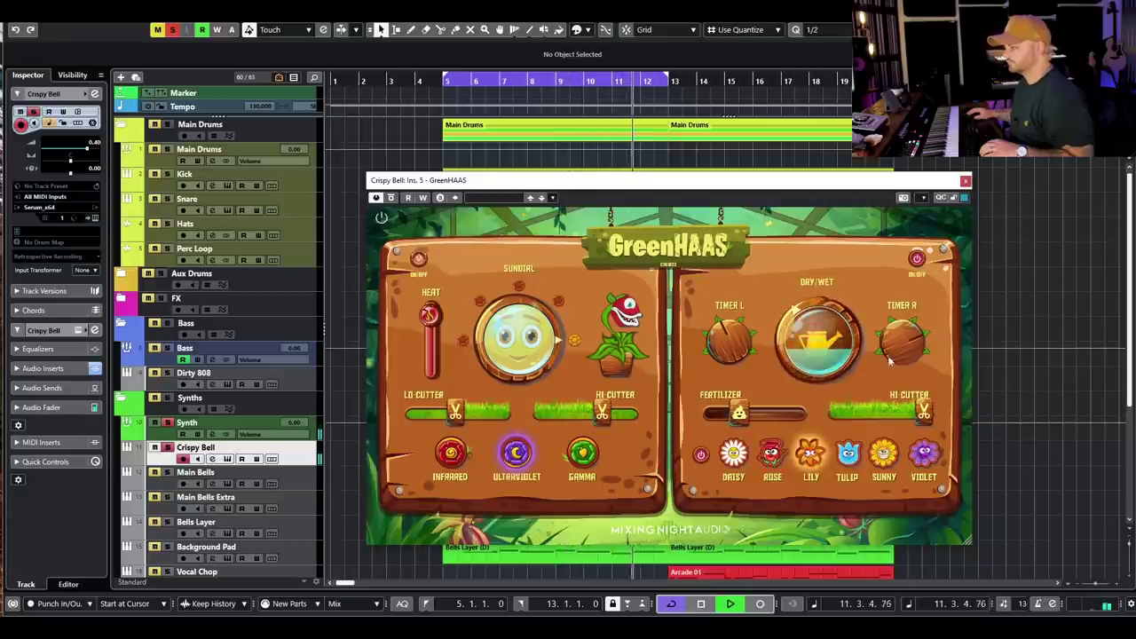
left_click_drag(738, 422, 775, 423)
left_click_drag(822, 356, 821, 300)
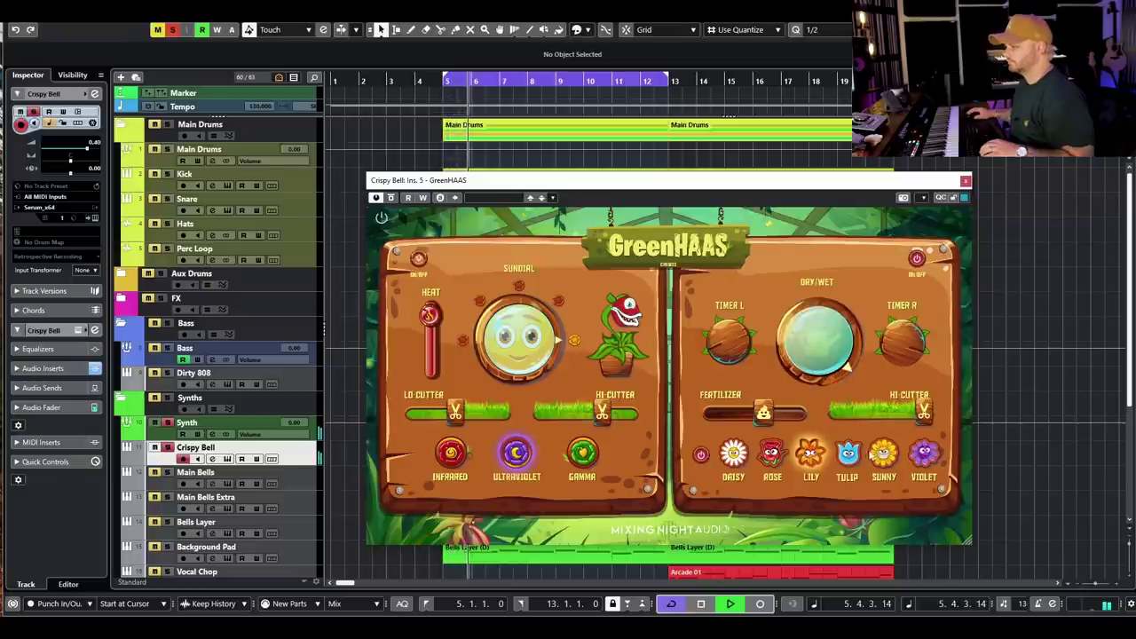
- Audition the Tulip and Sunny presets with Dry/Wet at maximum, adjusting the Fertilizer amount
left_click_drag(768, 414, 783, 410)
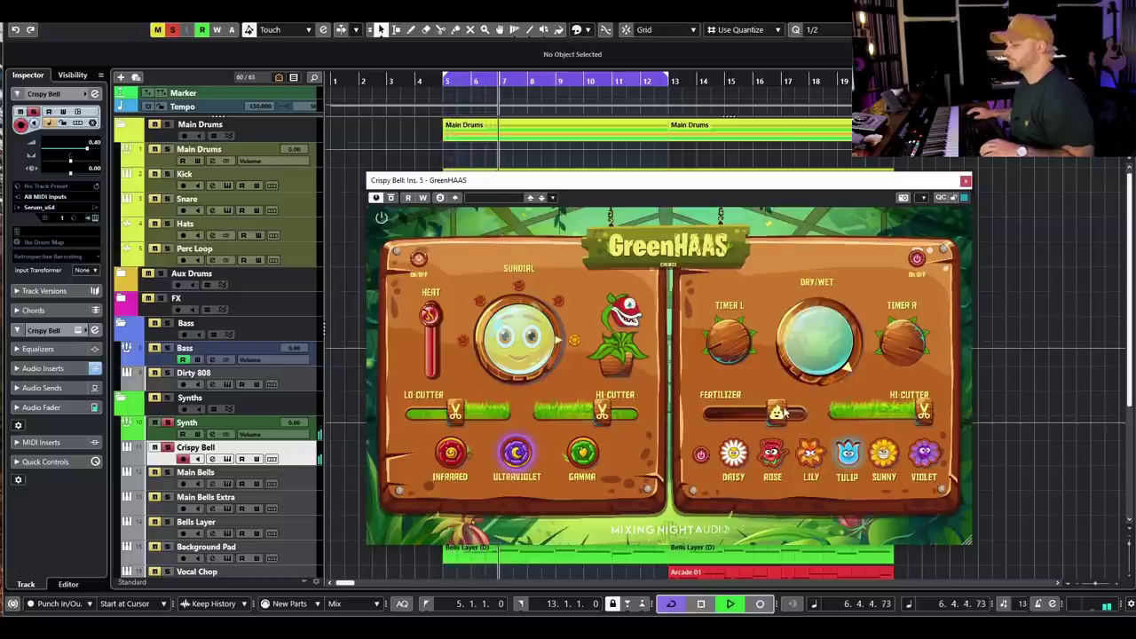
left_click(884, 454)
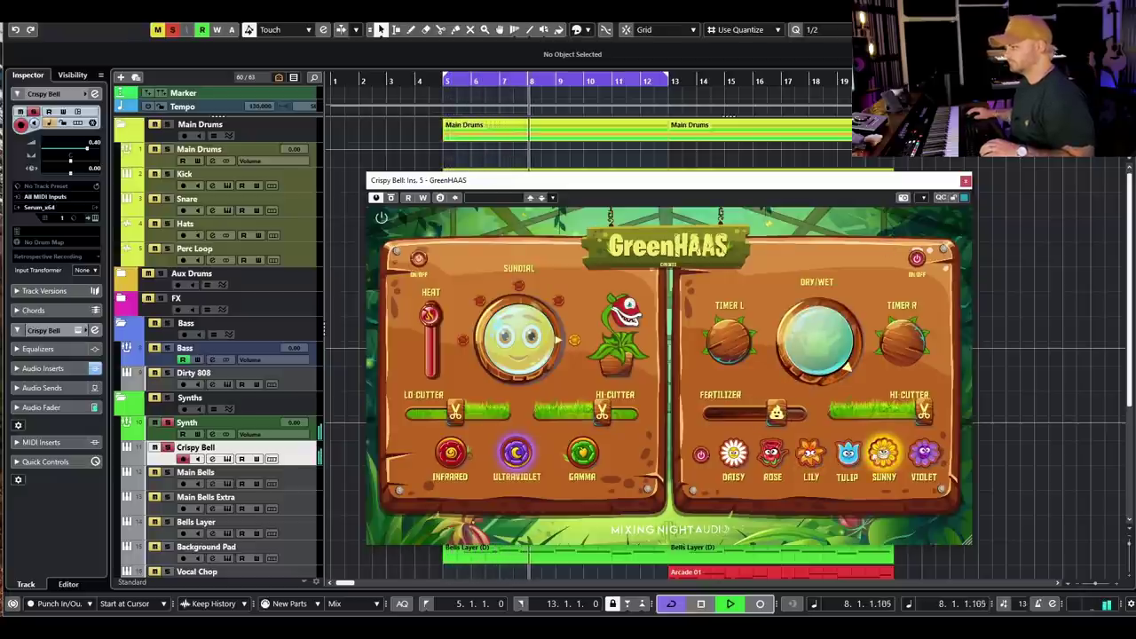
left_click_drag(775, 414, 771, 414)
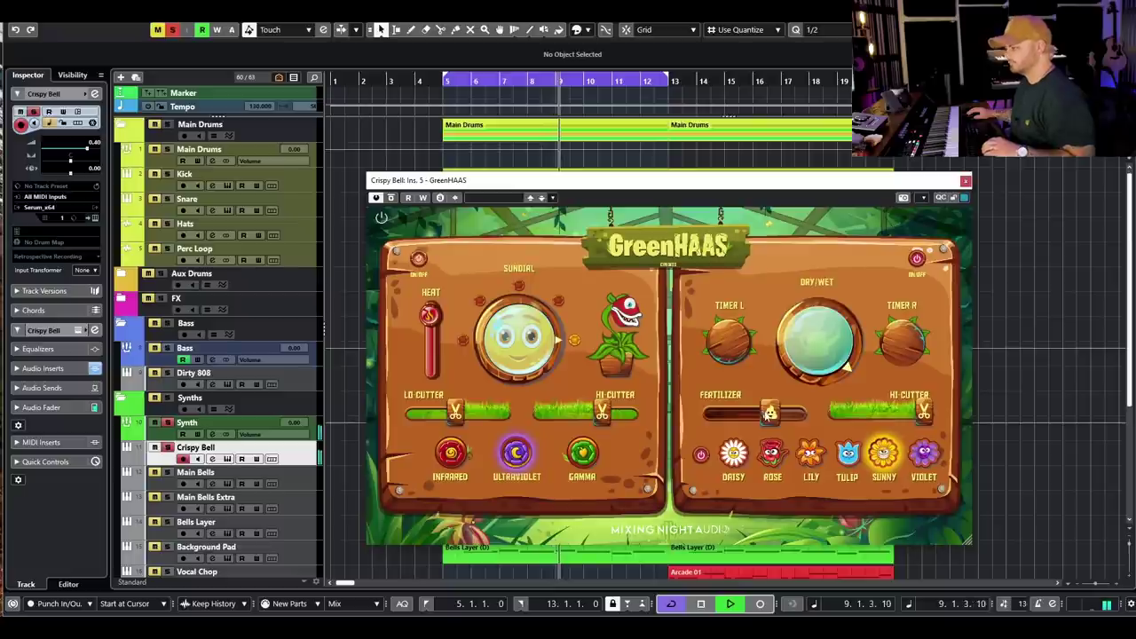
- Stop playback, bring Dry/Wet to its midpoint with a lower Fertilizer, and select the Lily preset
key("space")
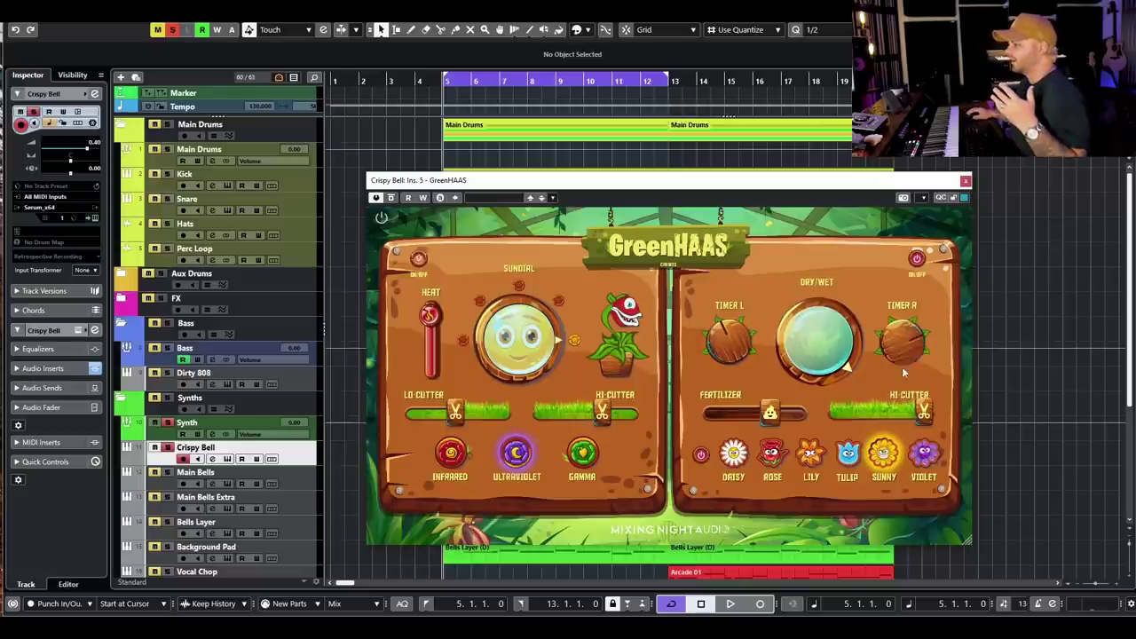
mouse_move(813, 350)
left_mouse_down()
mouse_move(801, 405)
mouse_move(728, 421)
left_mouse_up()
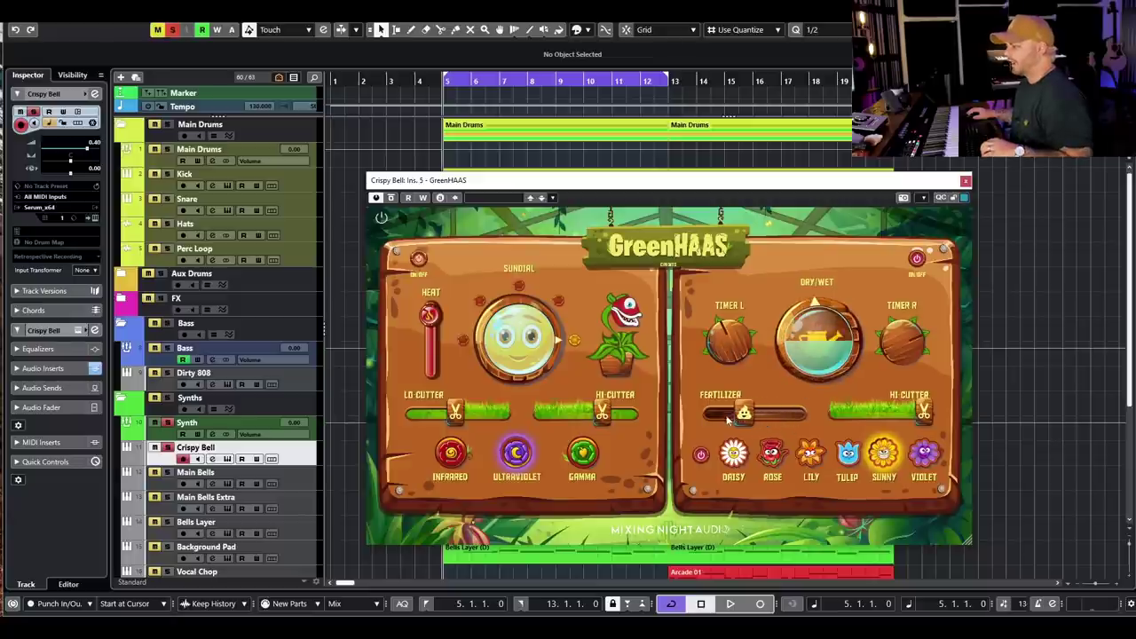
left_click(812, 457)
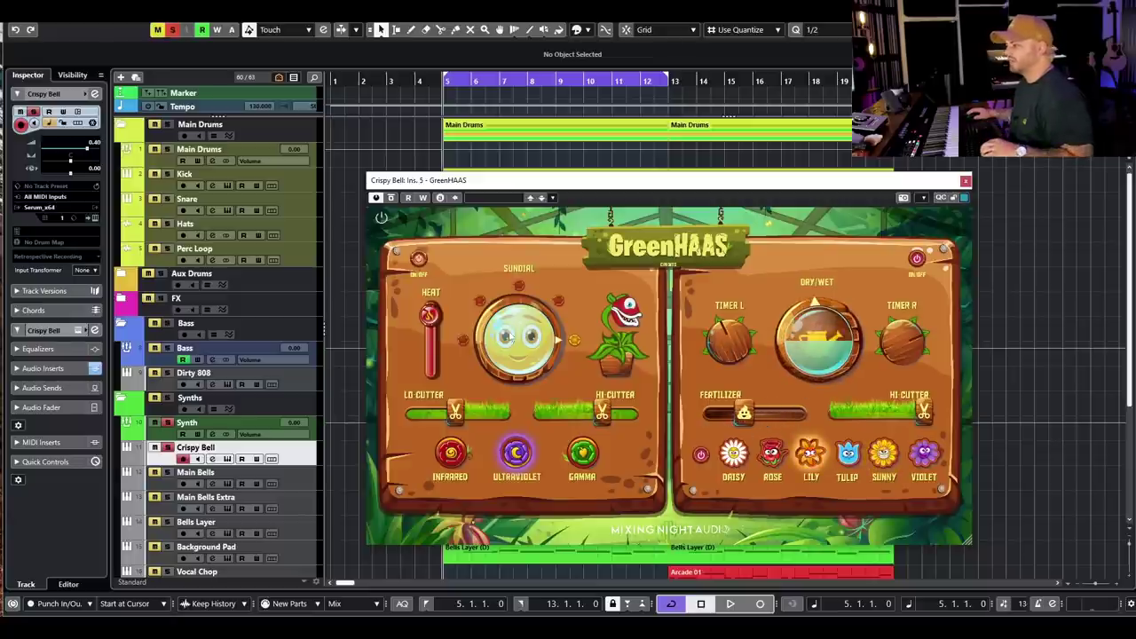
- Lower Heat slightly, turn the Sundial to its middle position, and switch that module on
left_click_drag(430, 324, 430, 327)
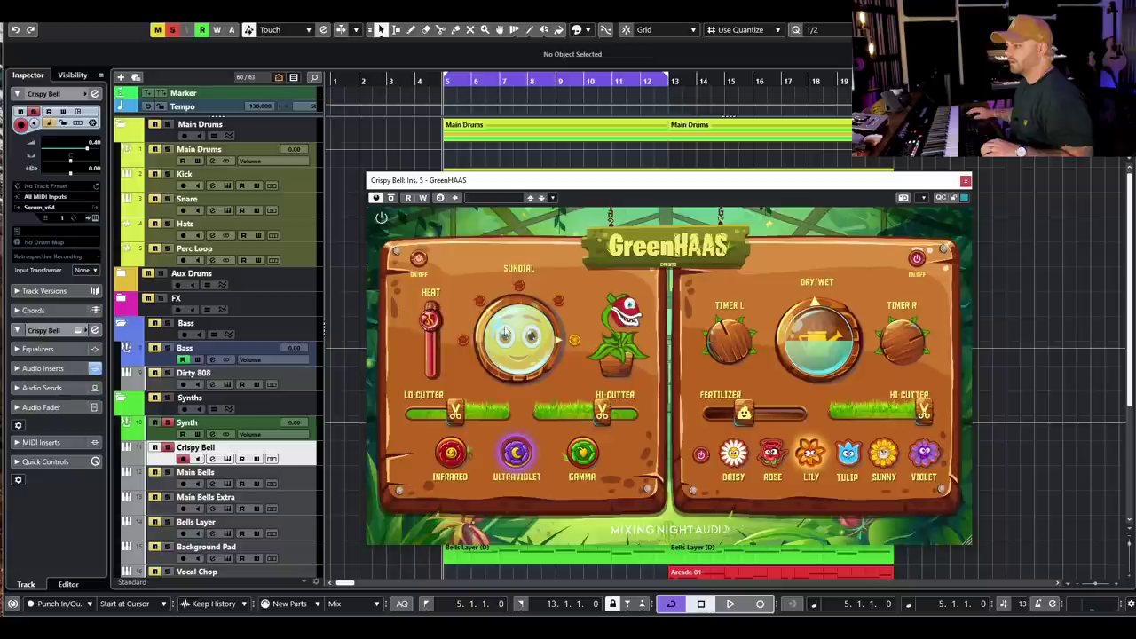
left_click_drag(511, 348, 509, 362)
left_click(422, 263)
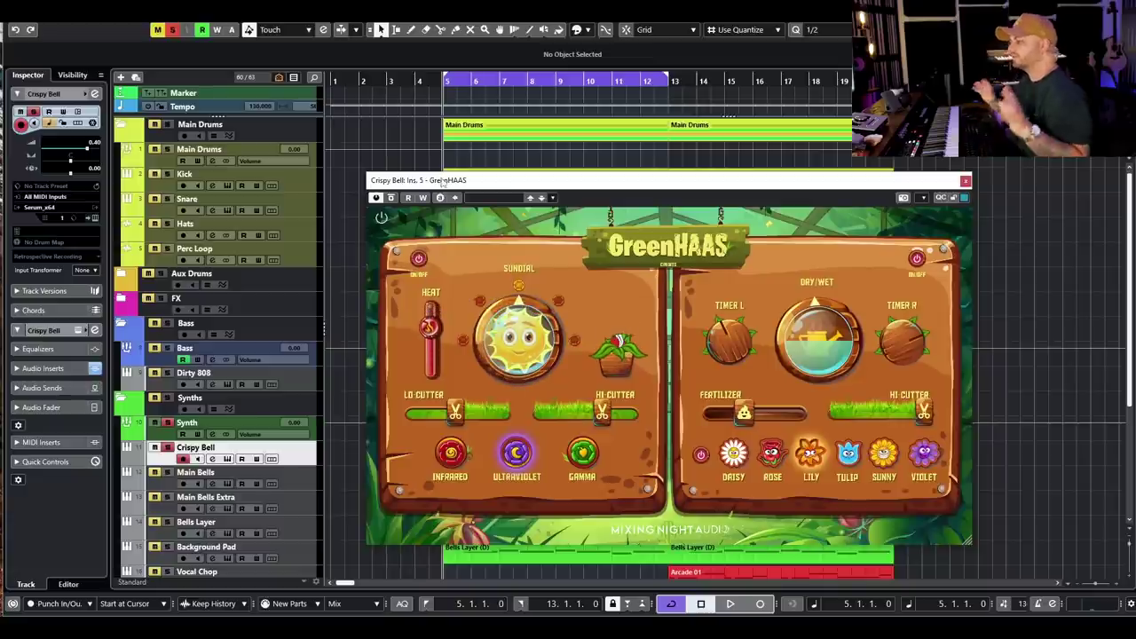
- Play the loop, compare it with GreenHAAS bypassed, and fine-tune with a lower Lo Cutter and slightly higher Dry/Wet
key("space")
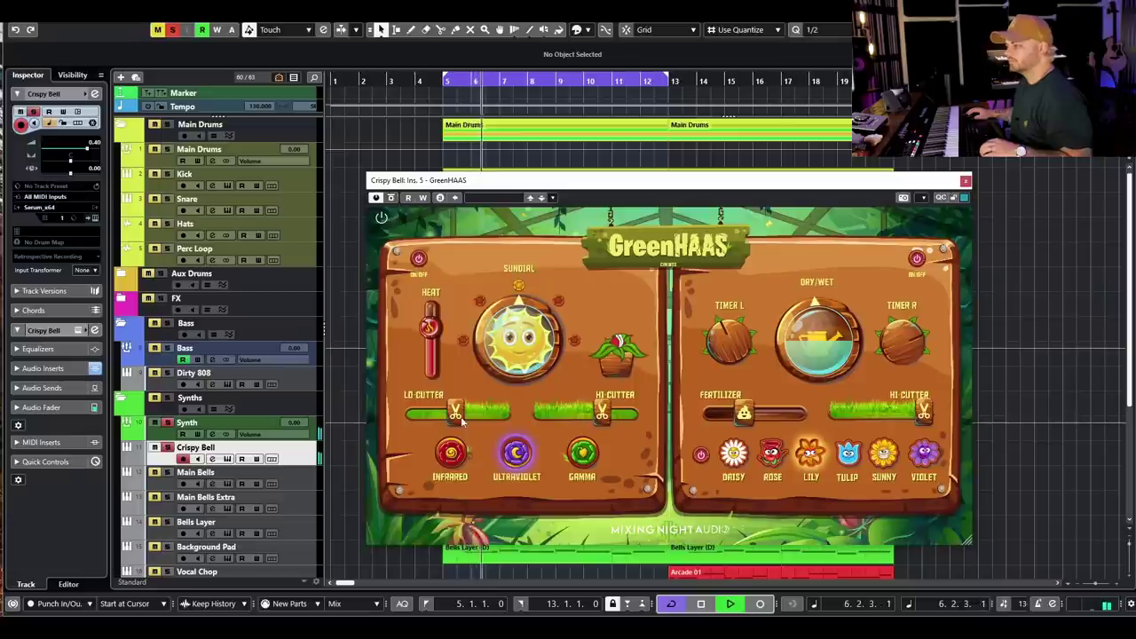
left_click(392, 199)
left_click(392, 198)
left_click_drag(834, 343, 835, 324)
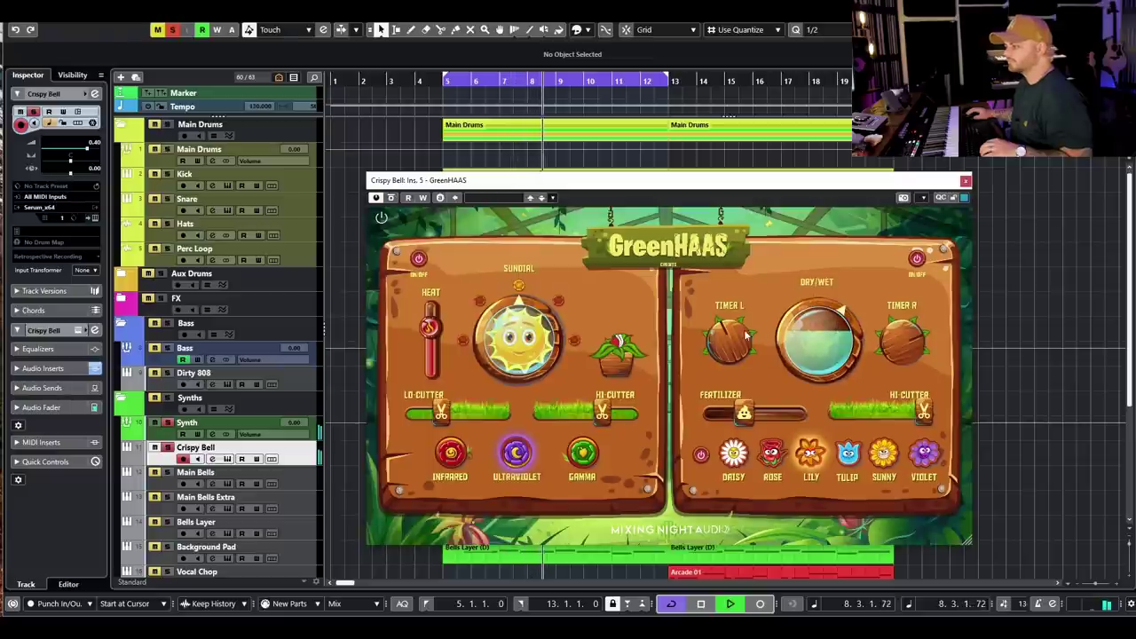
- Compare the loop with GreenHAAS bypassed and active in Infrared mode, then stop playback
left_click(392, 199)
left_click(391, 199)
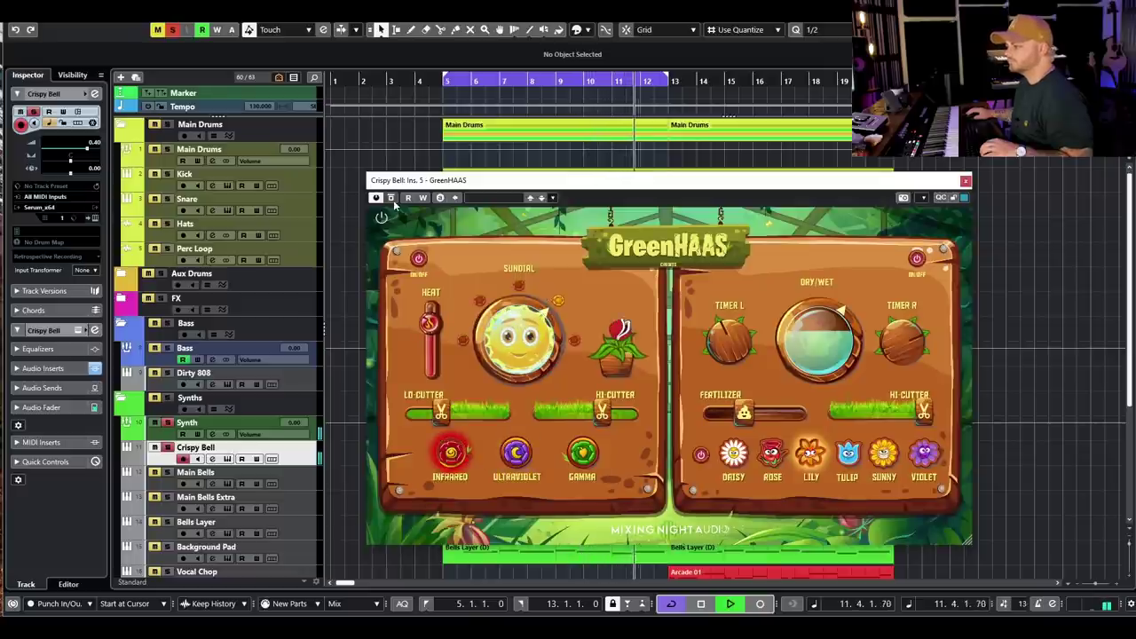
key("space")
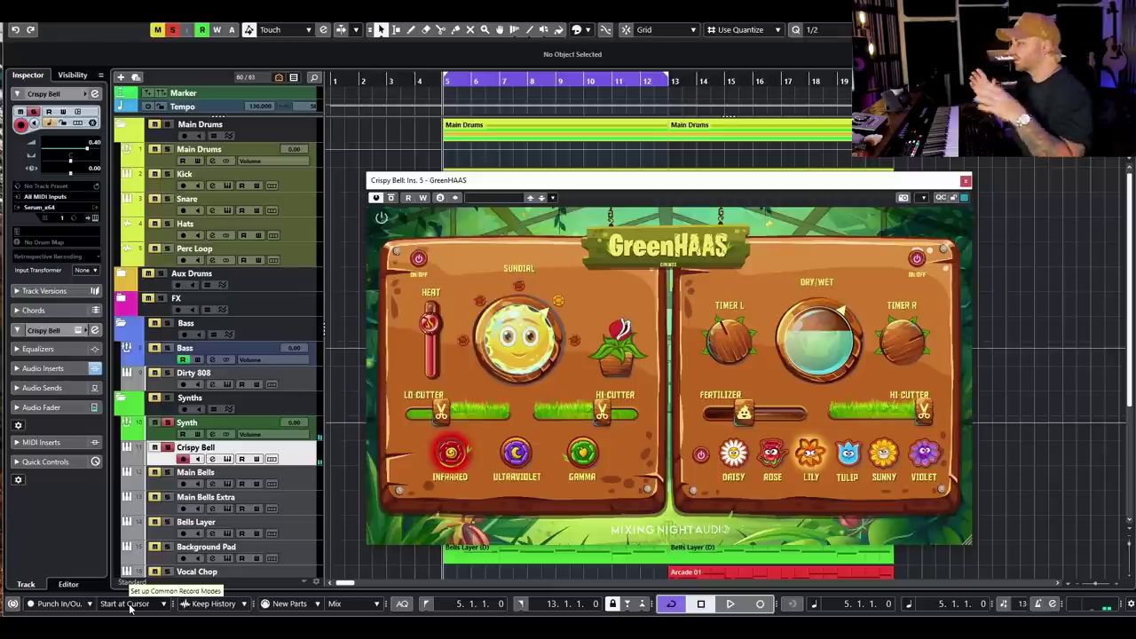
- Unsolo the Crispy Bell track and play the loop with the full mix
left_click(168, 447)
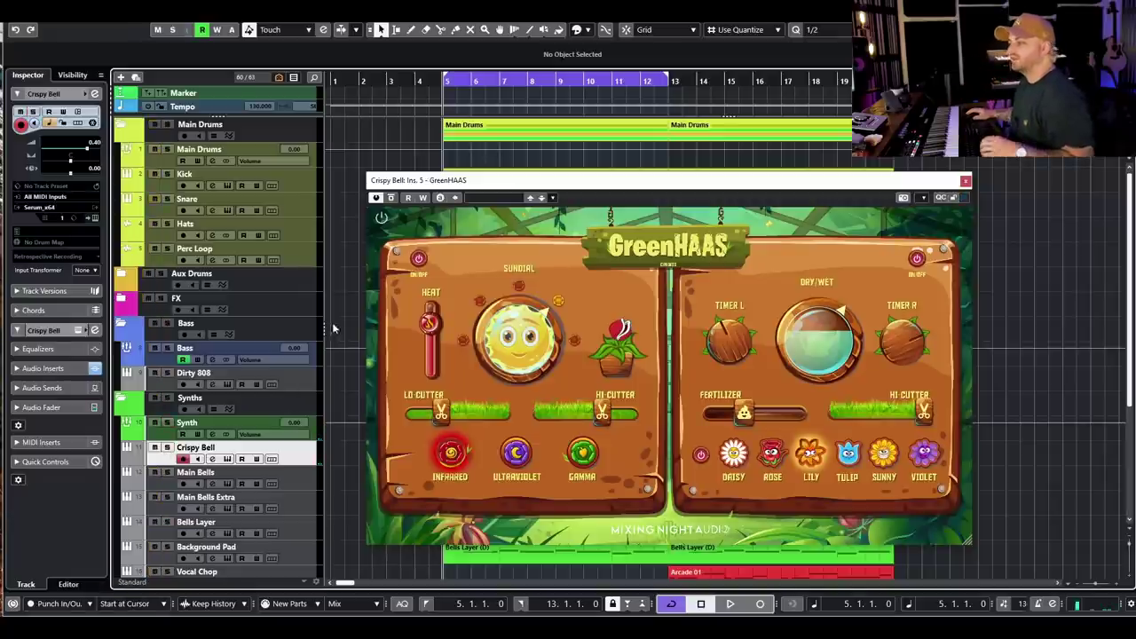
key("space")
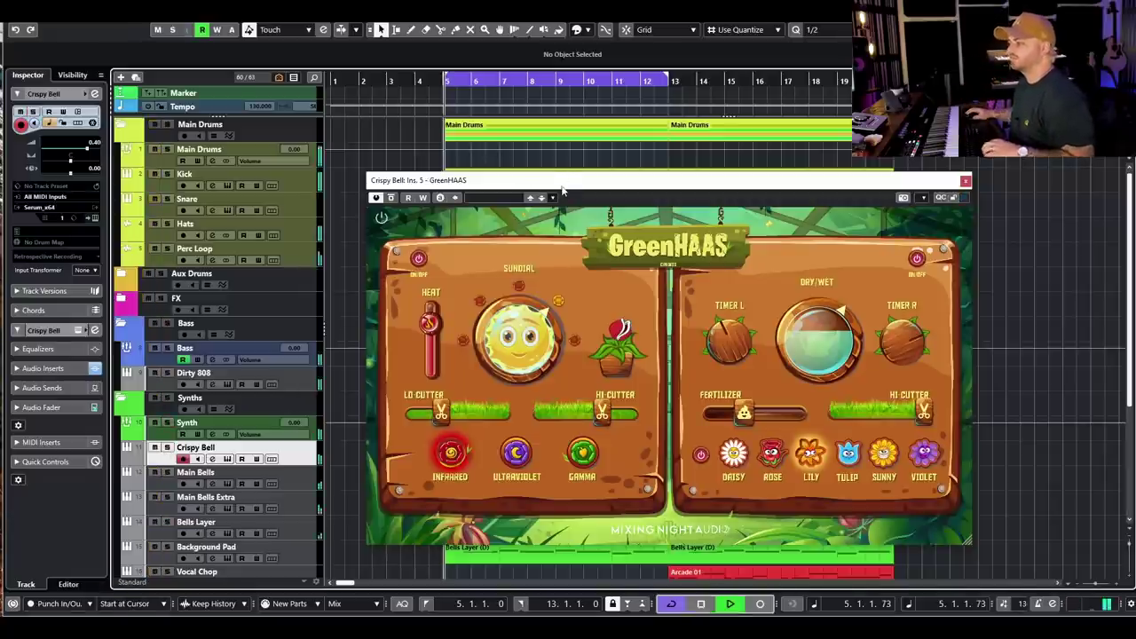
- Compare the full mix with GreenHAAS bypassed and active, stop playback, and close the plug-in window
left_click(390, 197)
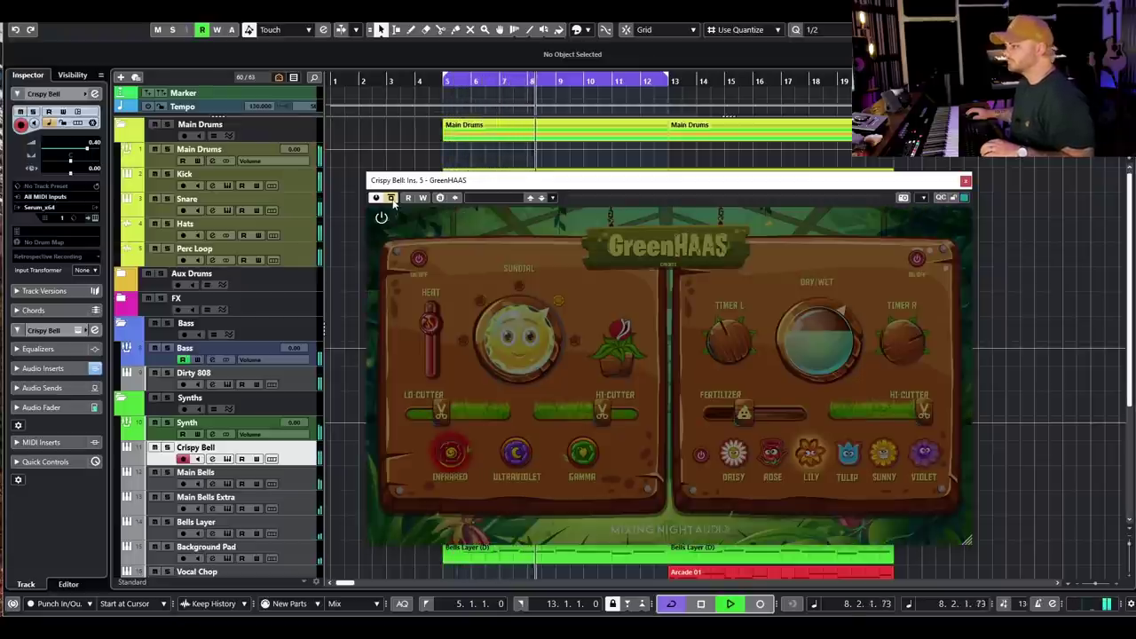
left_click(391, 198)
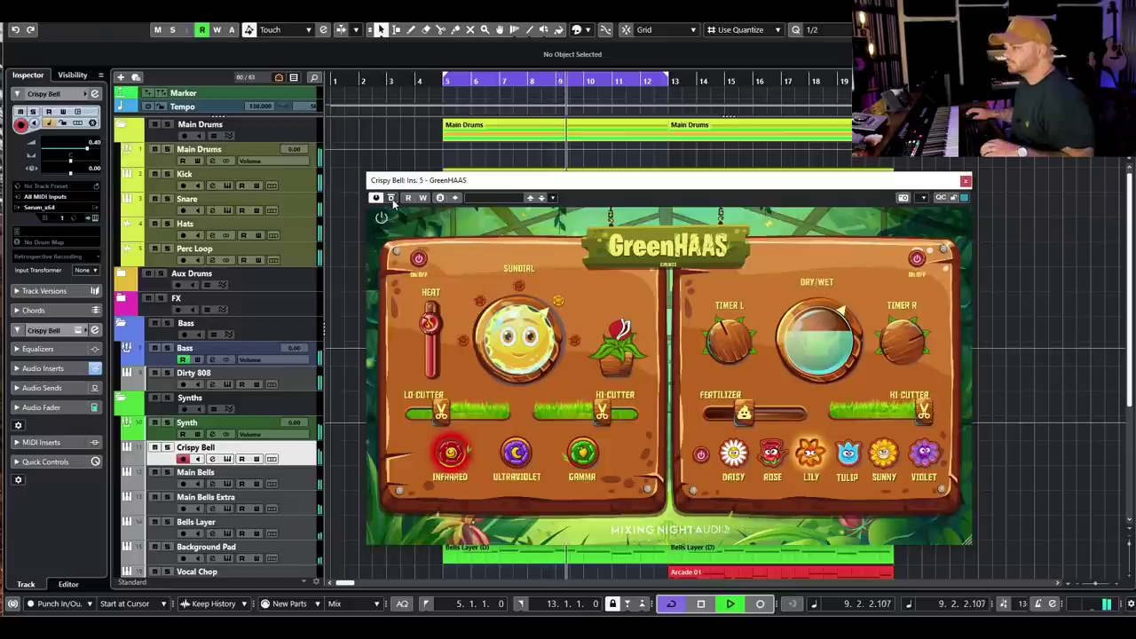
key("space")
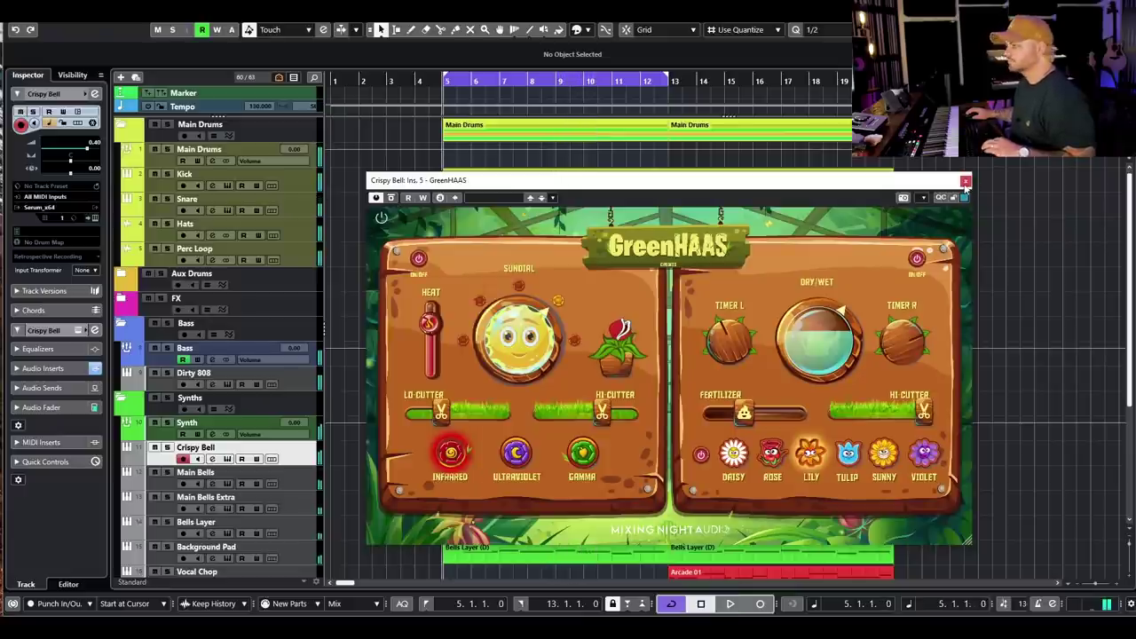
left_click(966, 182)
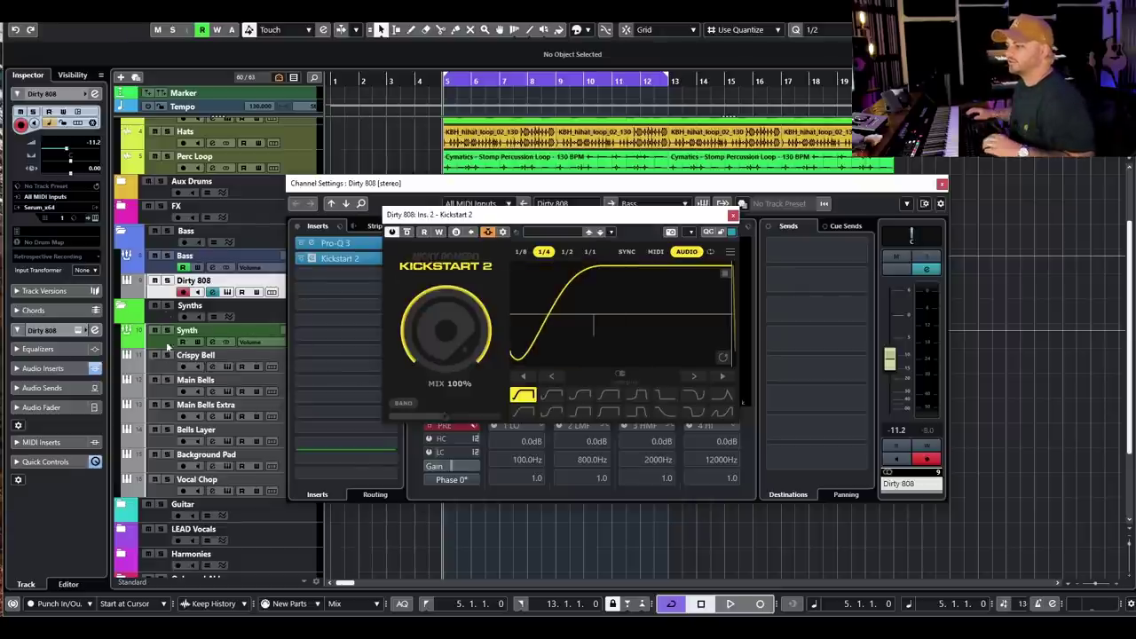
- Check the Side-Chain Routing of Kickstart 2 on the Dirty 808 track, then close the routing window
scroll(144, 189, "up", 3)
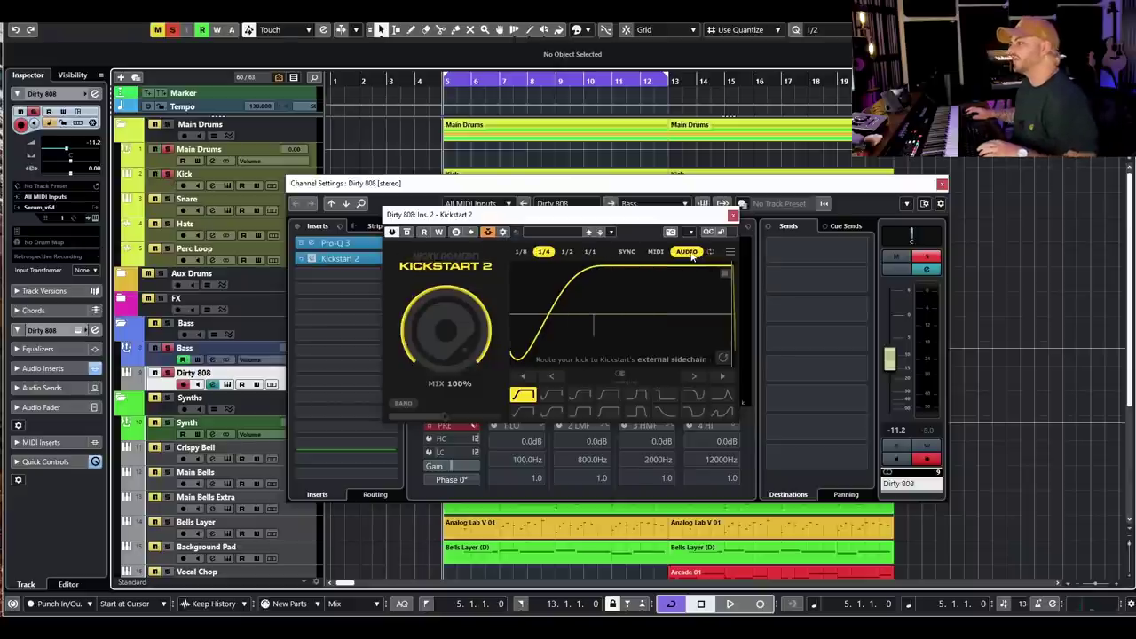
left_click(488, 232)
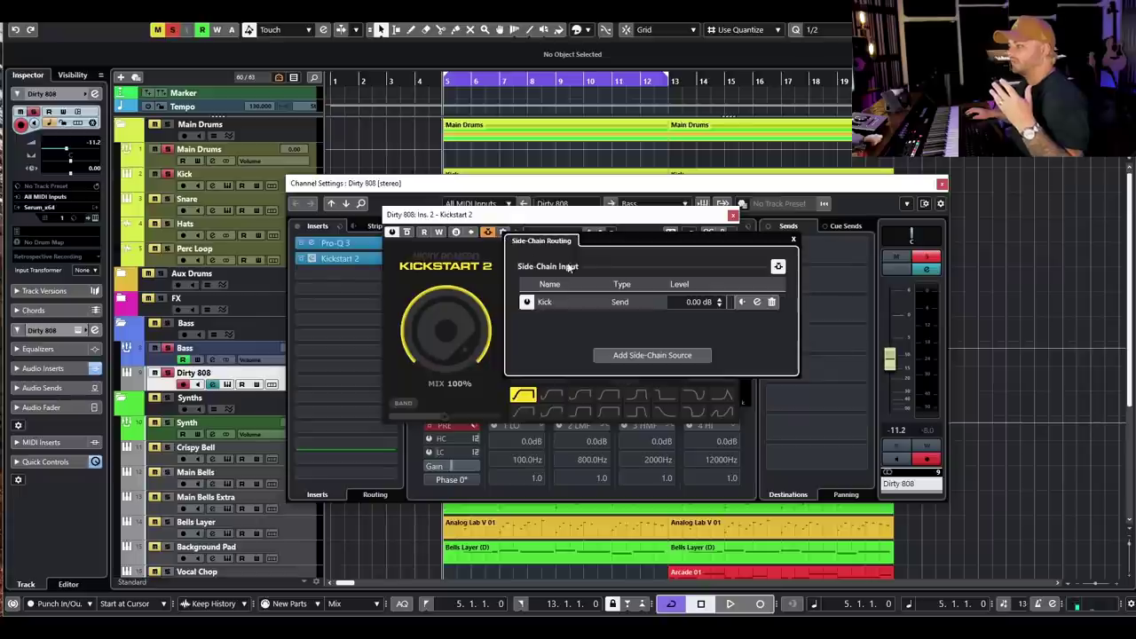
left_click(795, 240)
- Play the soloed kick and Dirty 808 loop, compare it with Kickstart 2 bypassed, and stop playback
key("space")
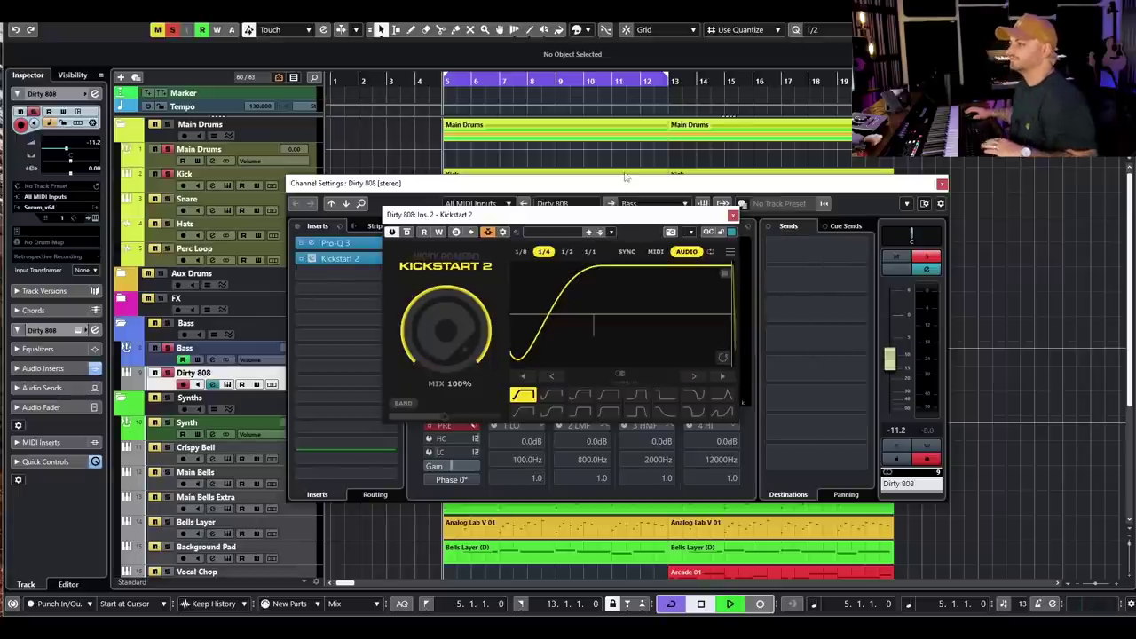
left_click(408, 232)
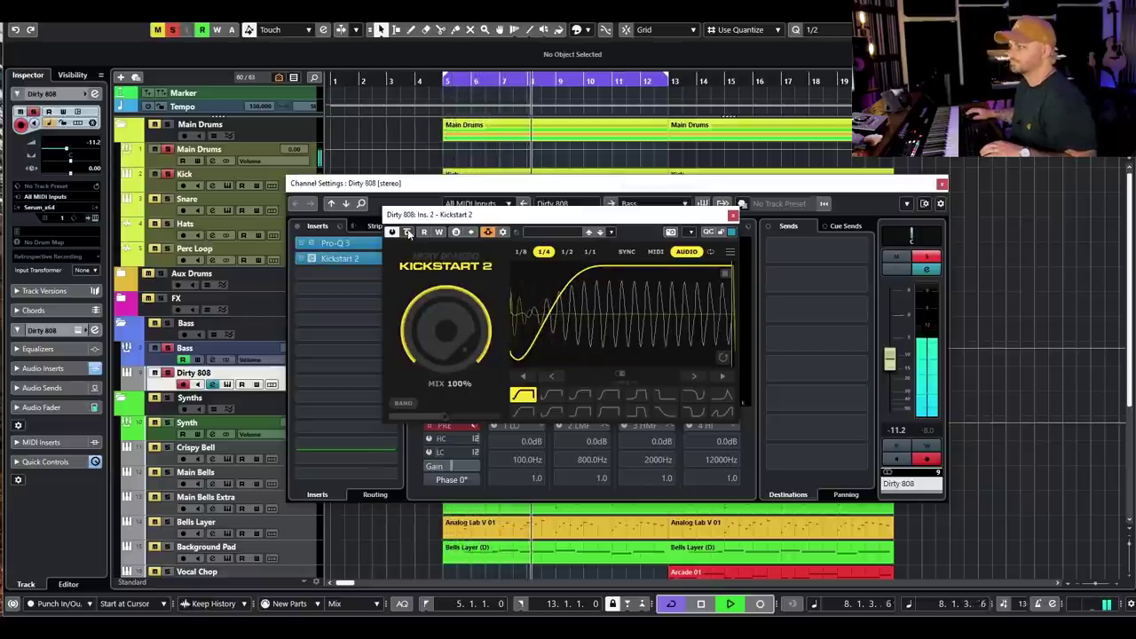
key("space")
- Audition Kickstart 2 with Mix lowered to 60%, then stop playback and return Mix to 100%
mouse_move(458, 330)
left_mouse_down()
mouse_move(458, 433)
mouse_move(449, 322)
left_mouse_up()
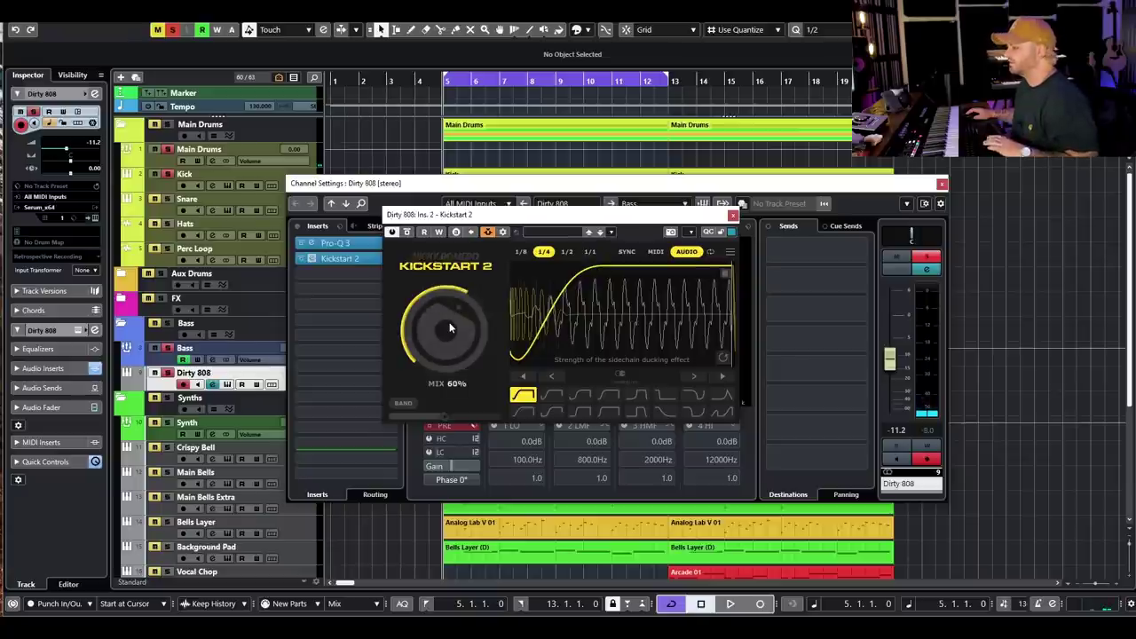
key("space")
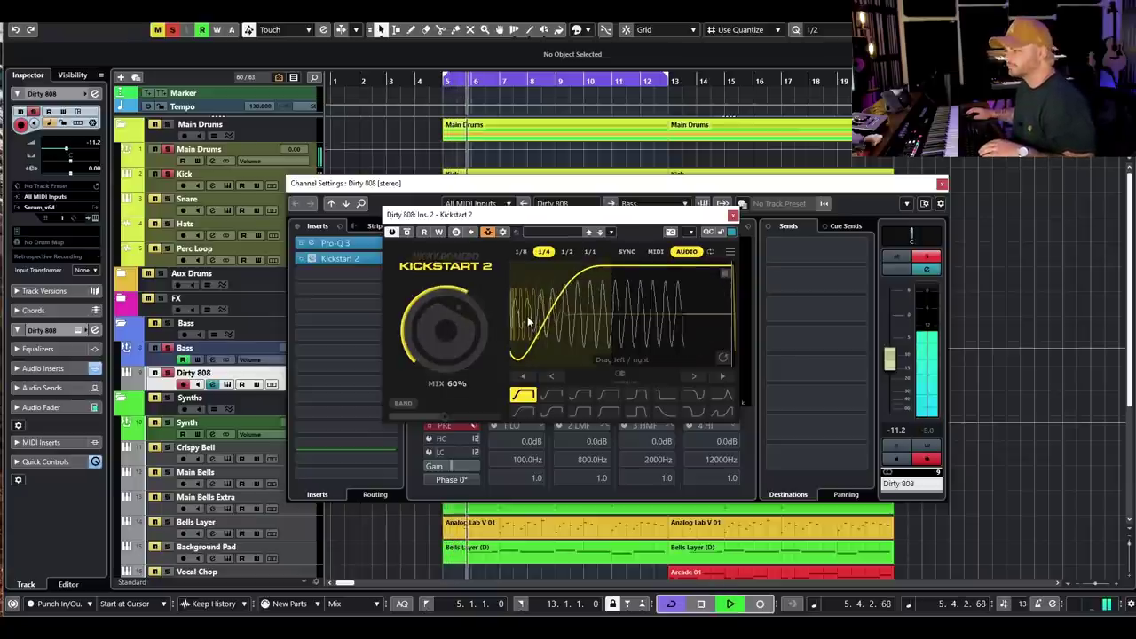
key("space")
left_click_drag(477, 335, 477, 289)
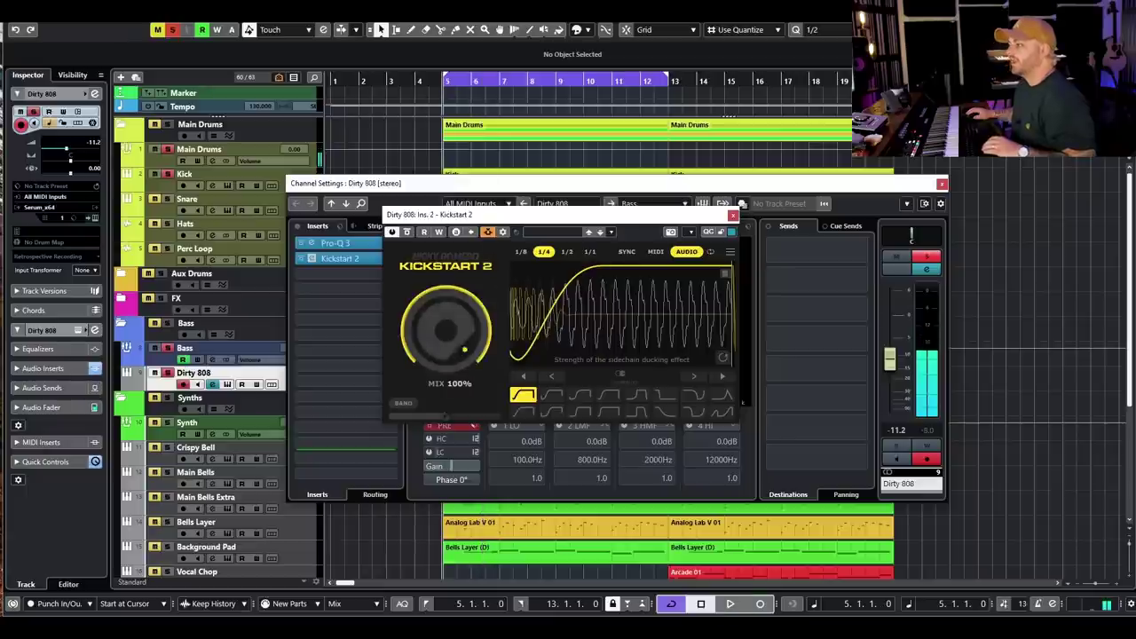
- Audition a 1/2-note ducking length with the curve shifted later, then return to 1/4 note and stop playback
left_click(567, 251)
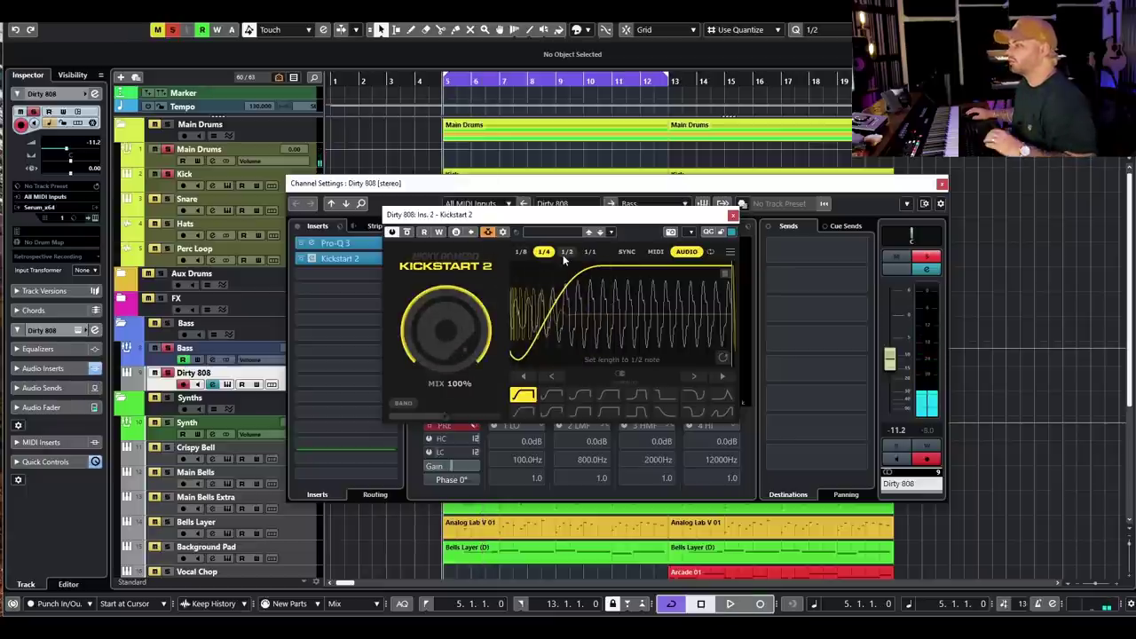
mouse_move(568, 296)
left_mouse_down()
mouse_move(689, 296)
mouse_move(546, 296)
mouse_move(665, 296)
mouse_move(641, 298)
left_mouse_up()
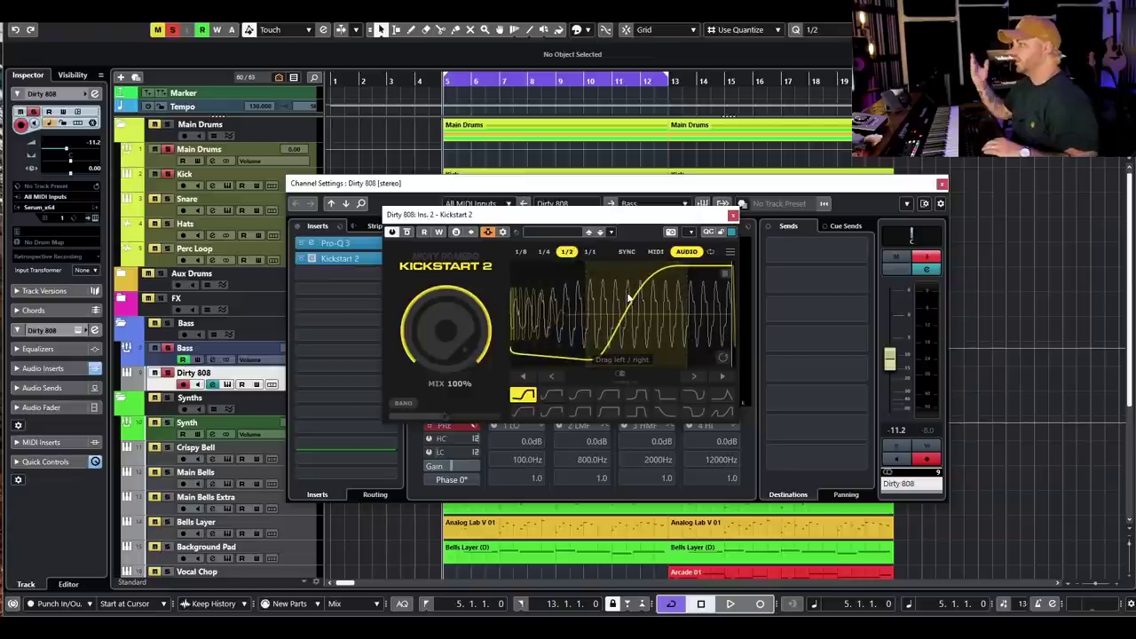
key("space")
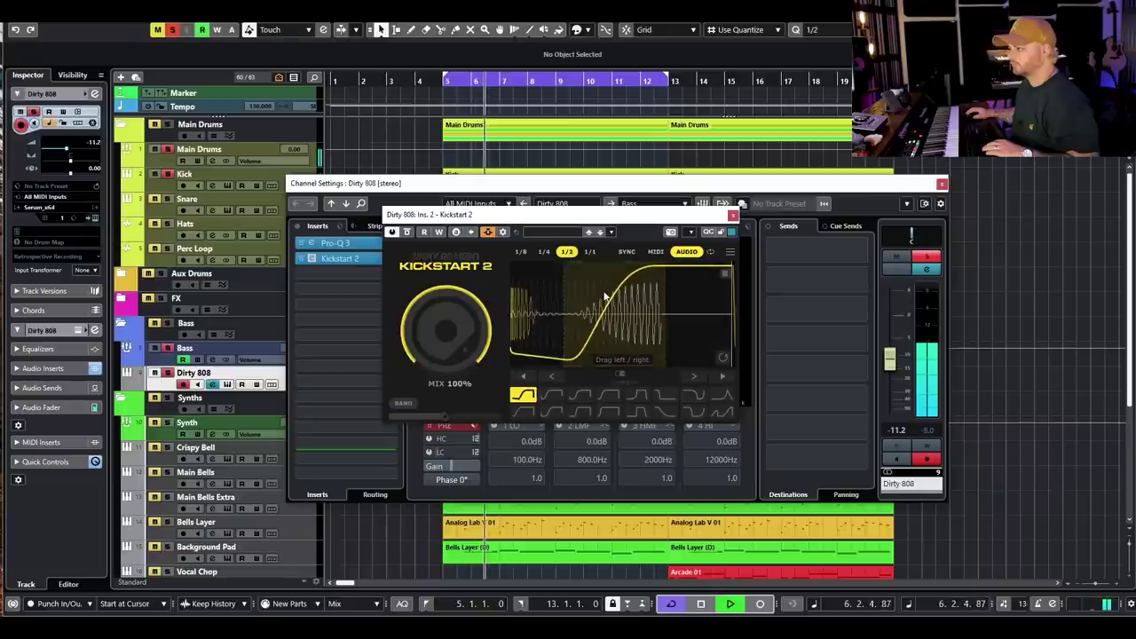
left_click(556, 255)
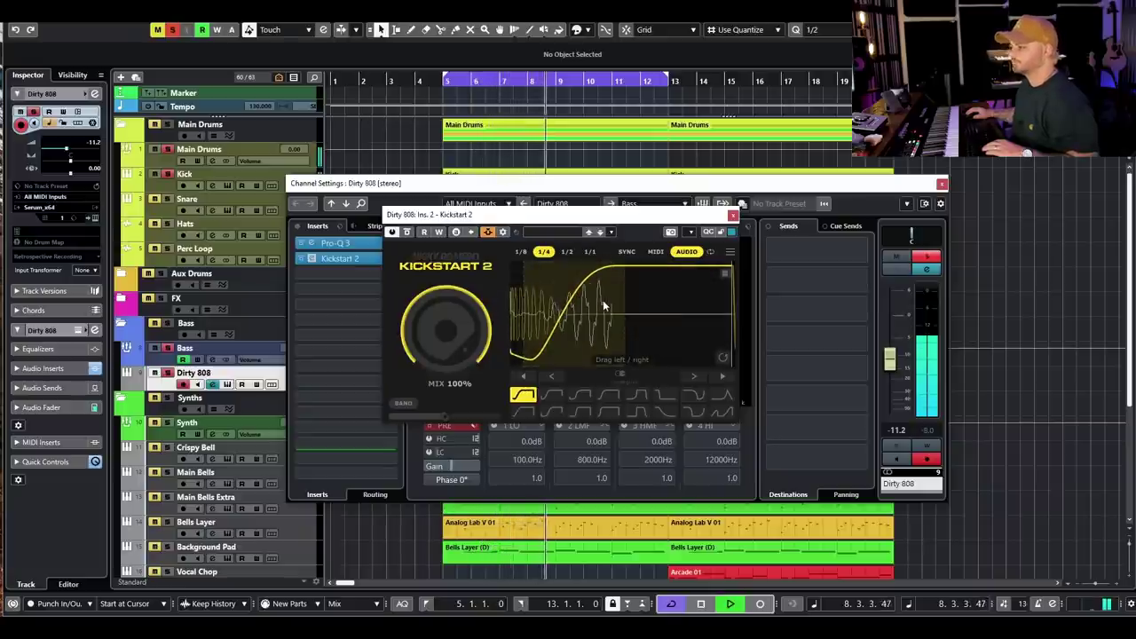
key("space")
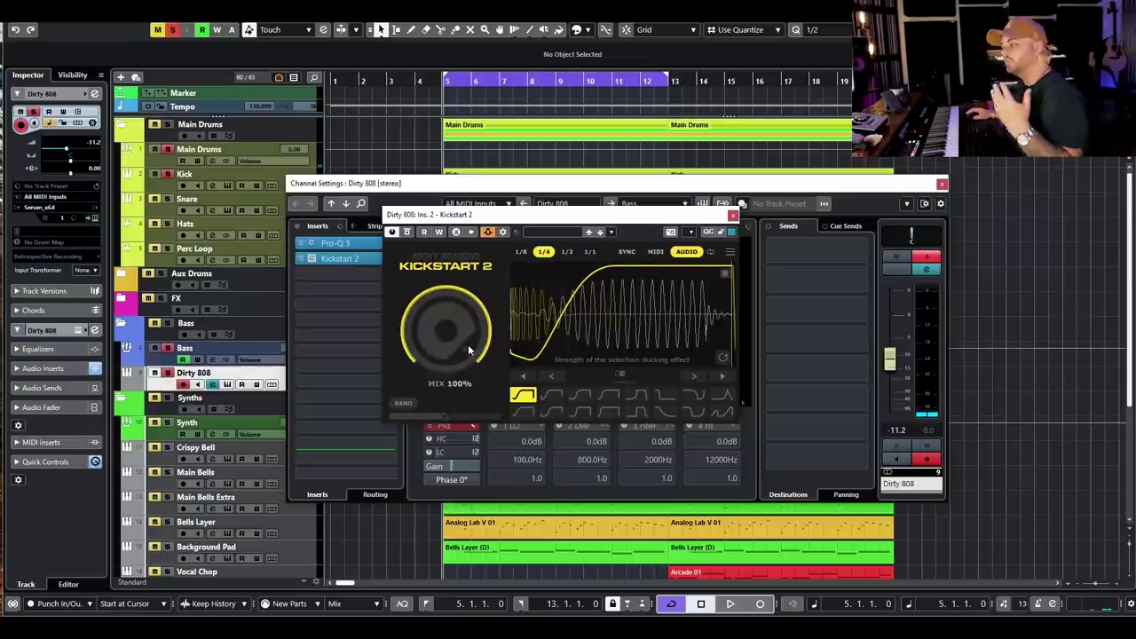
- Enable Kickstart 2's Band ducking below about 110 Hz and choose the third curve shape in the upper preset row
left_click(401, 405)
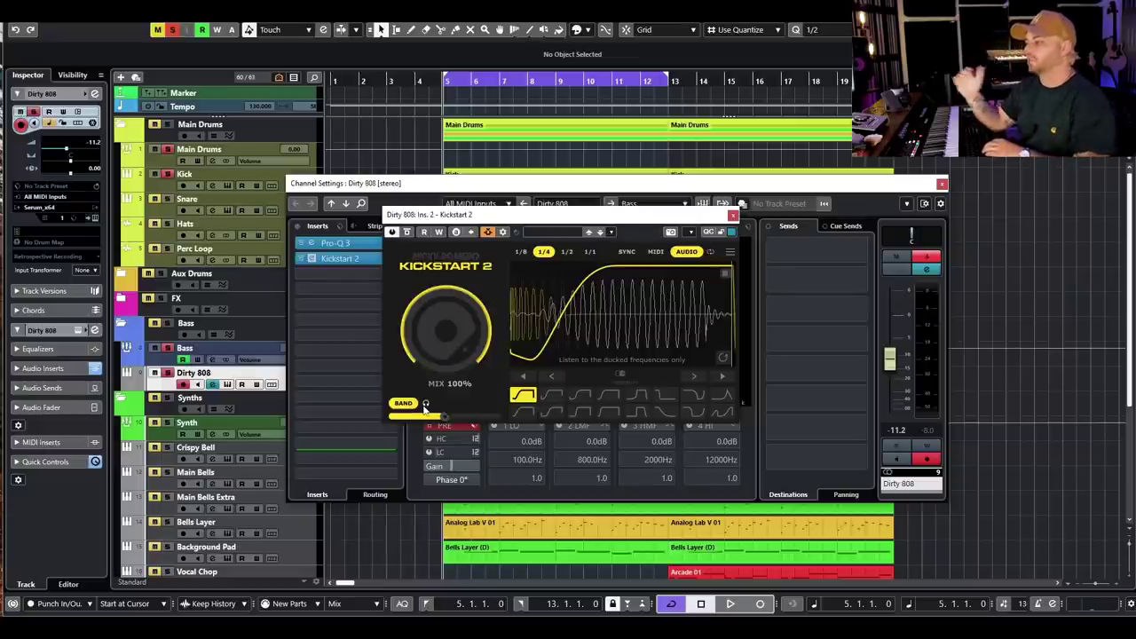
mouse_move(444, 416)
left_mouse_down()
mouse_move(410, 415)
mouse_move(426, 415)
left_mouse_up()
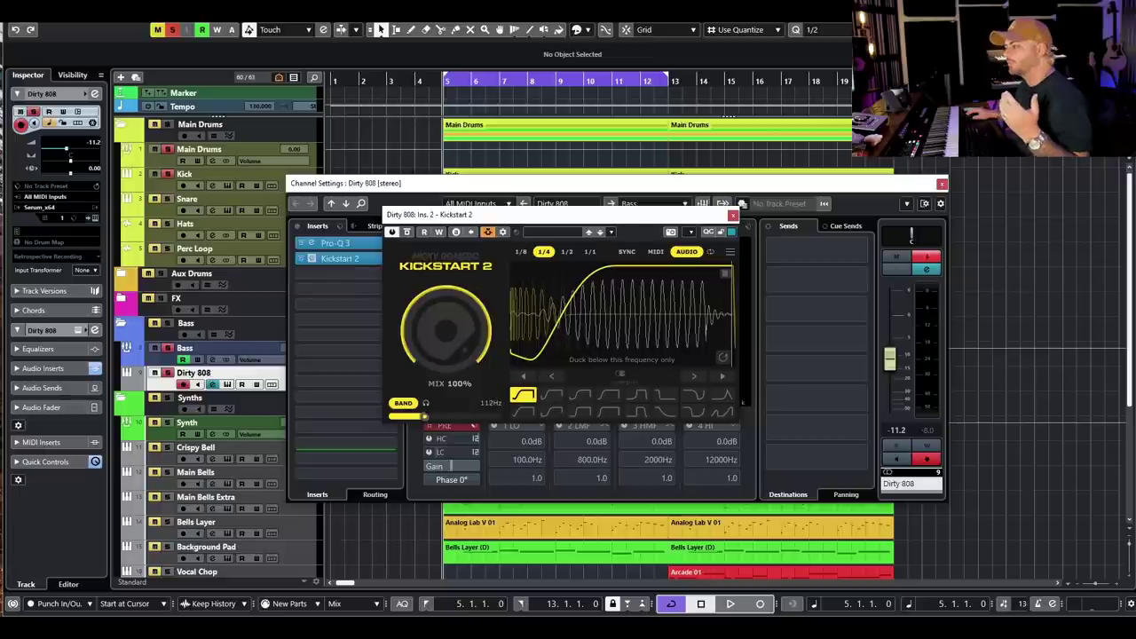
left_click(581, 399)
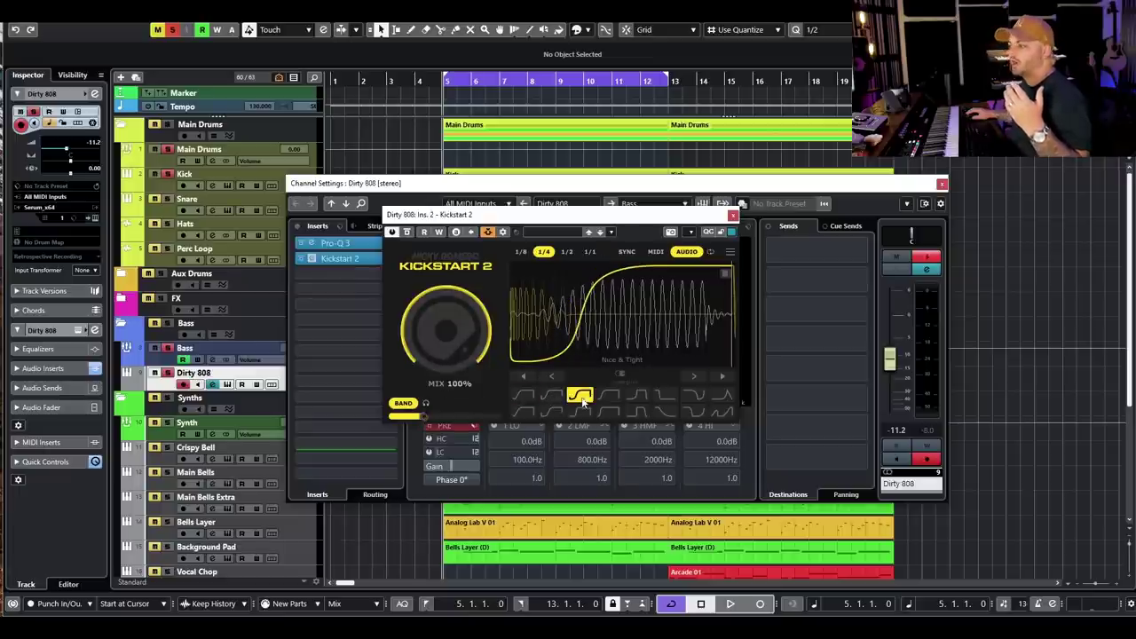
- Try the ducking curve shifted later while the loop plays, then stop playback and shift the curve back earlier
left_click_drag(574, 363, 617, 330)
key("space")
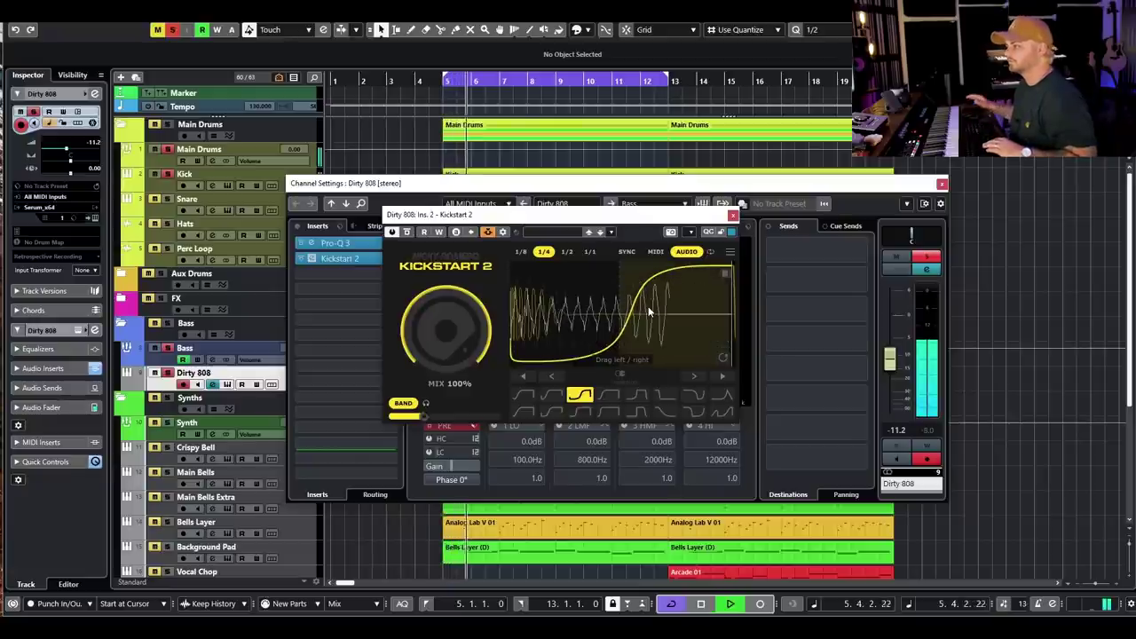
key("space")
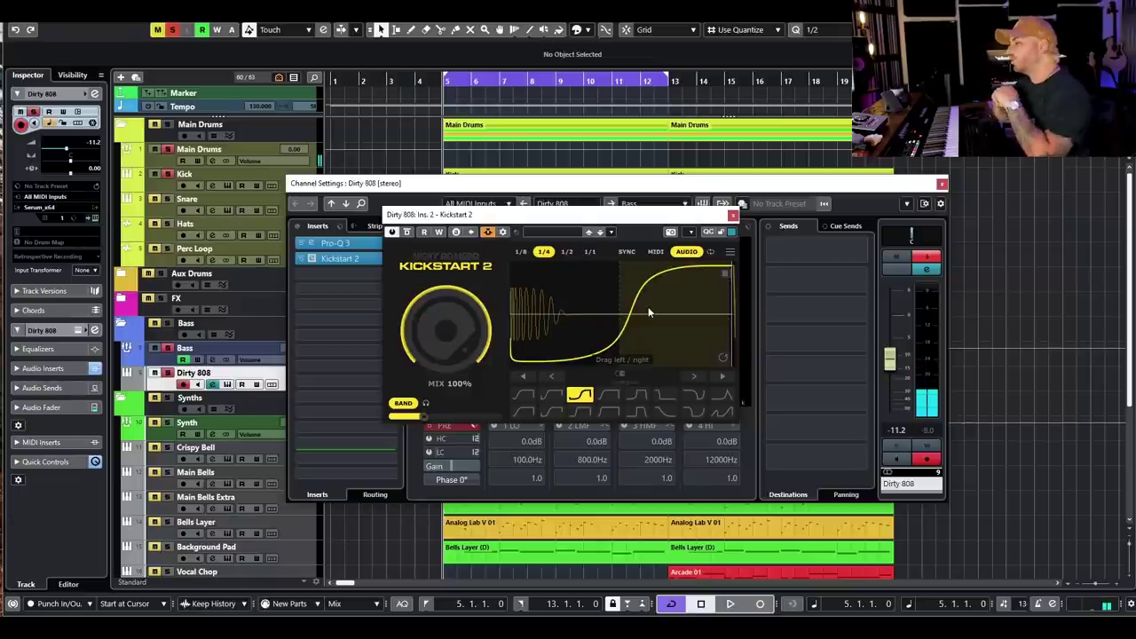
left_click_drag(648, 310, 594, 310)
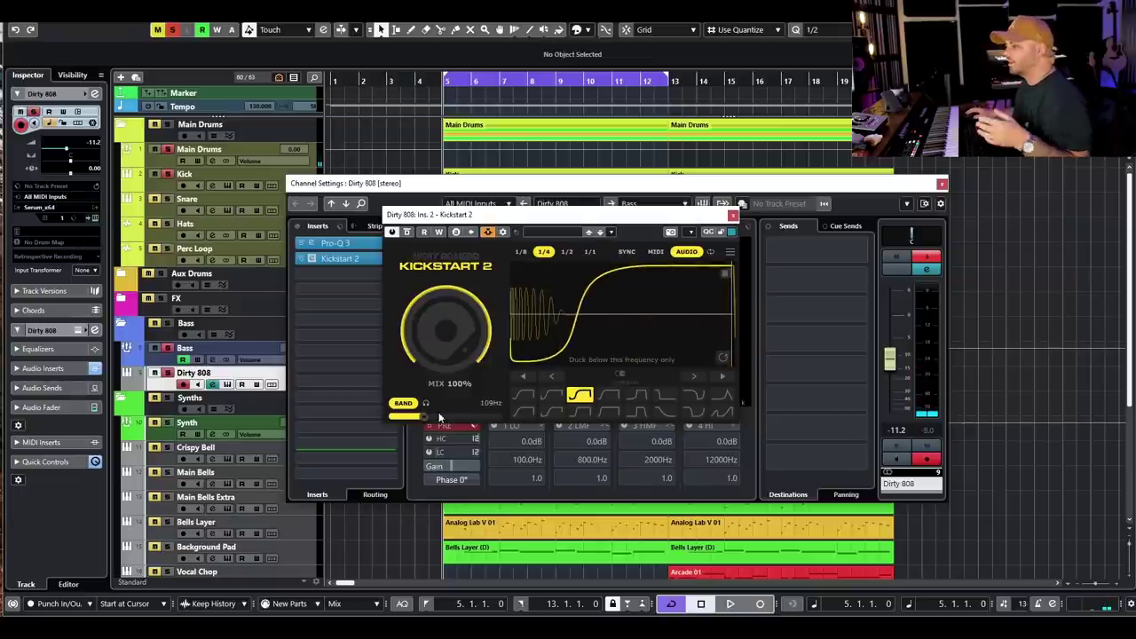
- Turn off Band ducking, play the loop with a tighter, earlier curve, then stop playback and close Kickstart 2
left_click(402, 405)
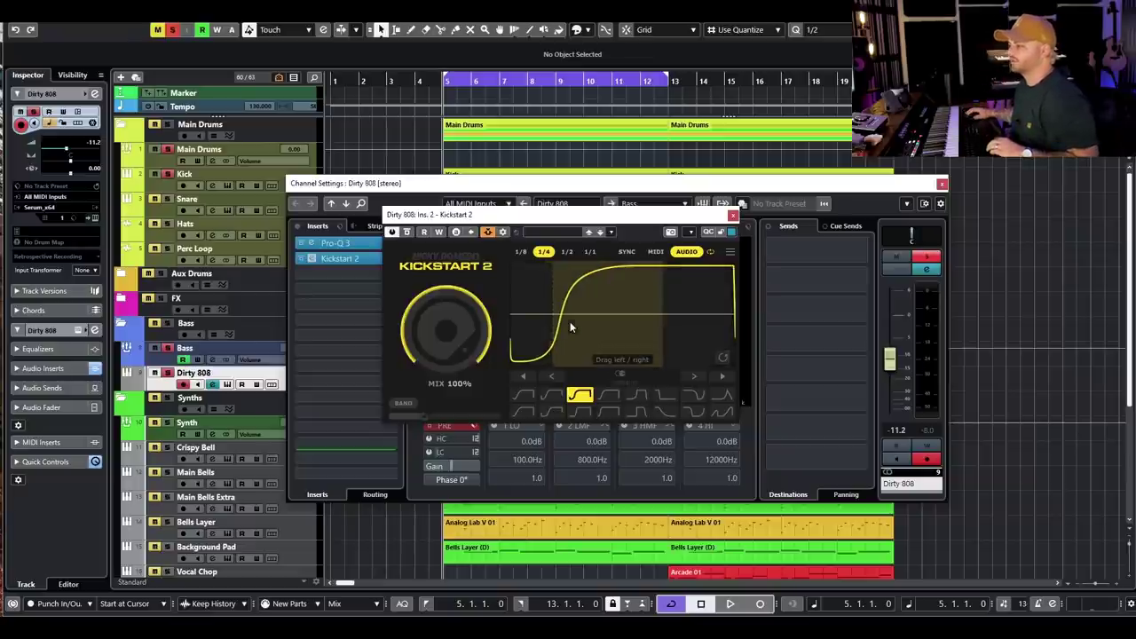
key("space")
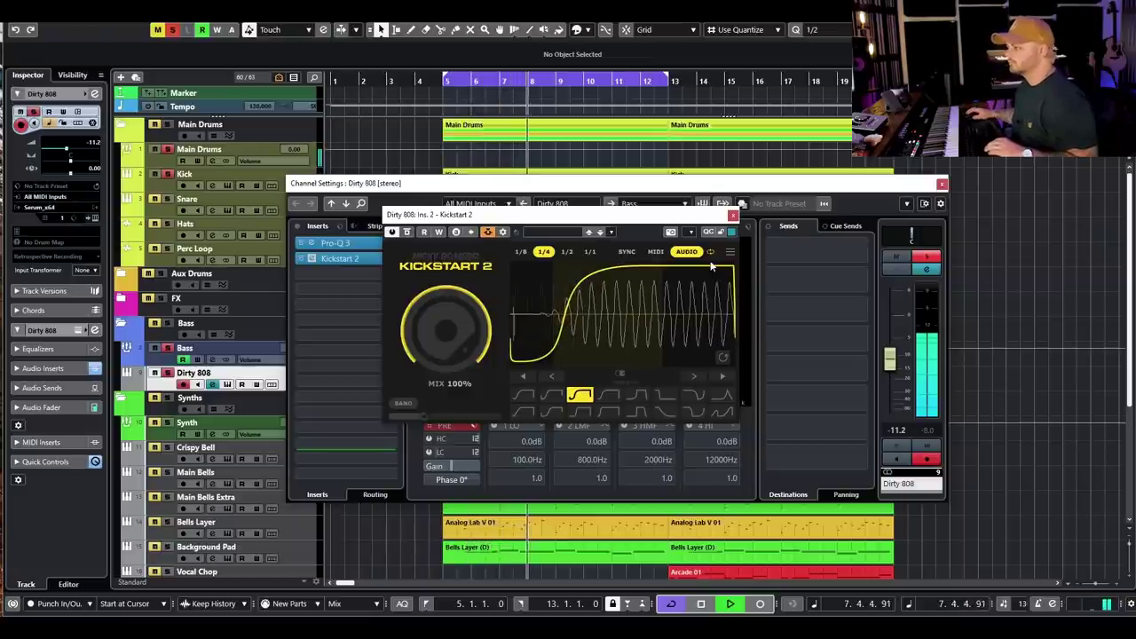
key("space")
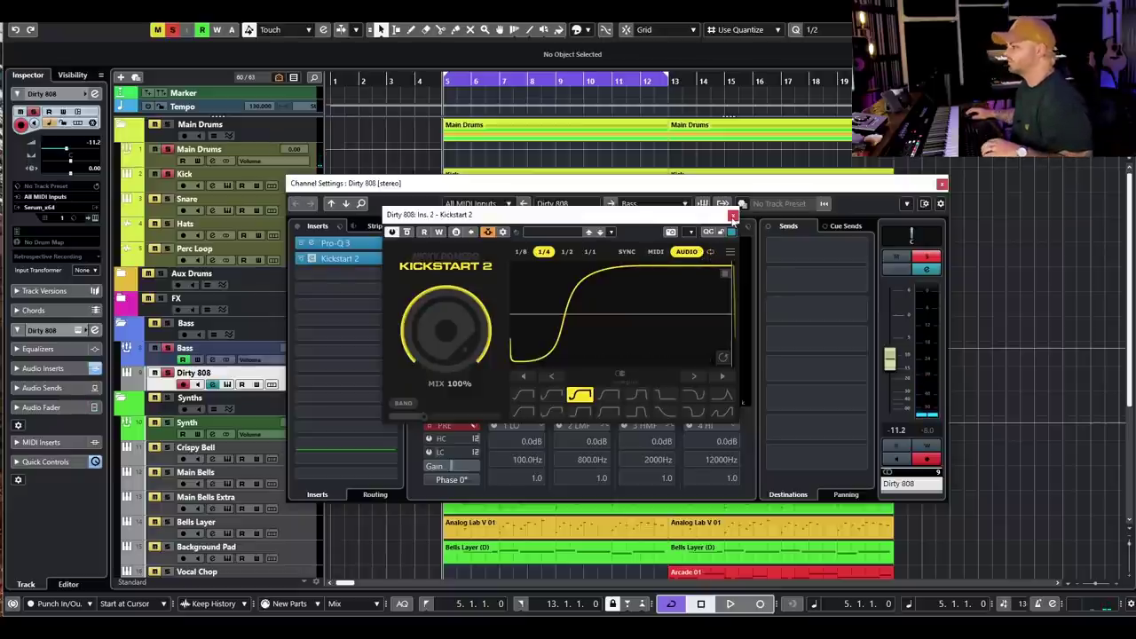
left_click(733, 217)
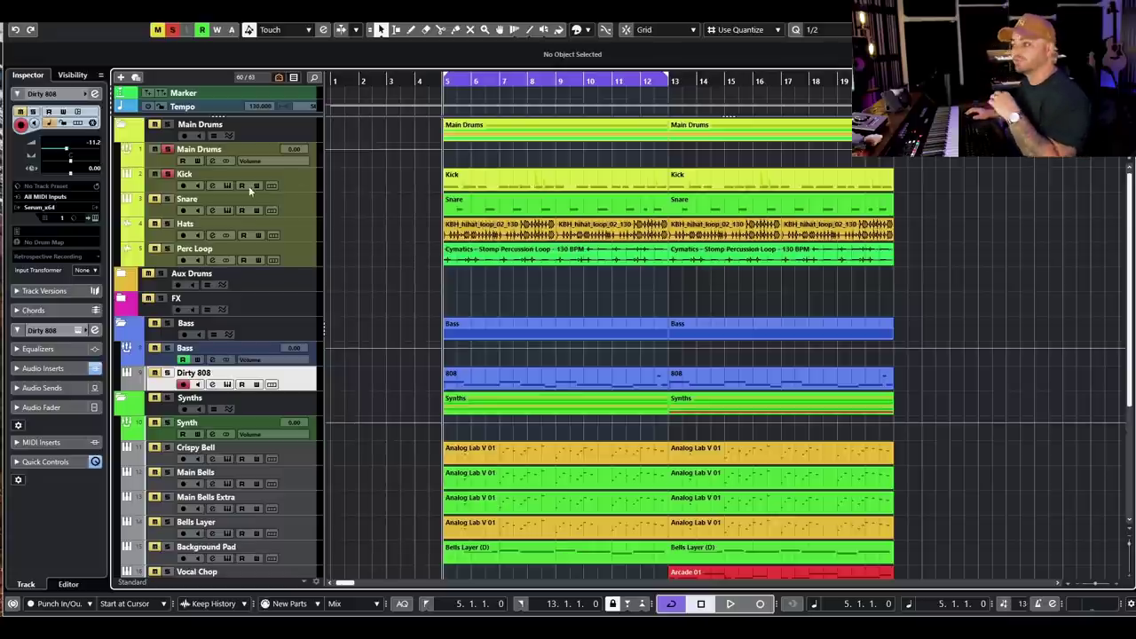
- Open the KNOCK insert from the Kick track's channel settings, close those settings, and move the plug-in window higher
left_click(212, 185)
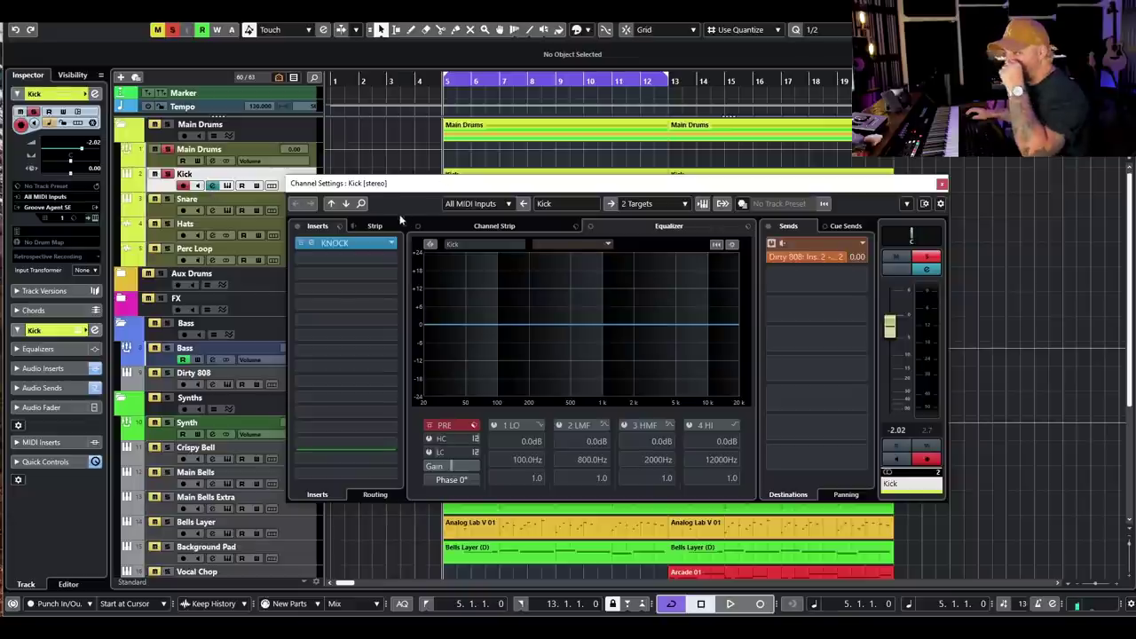
left_click(368, 242)
left_click_drag(1126, 137, 487, 238)
left_click(941, 183)
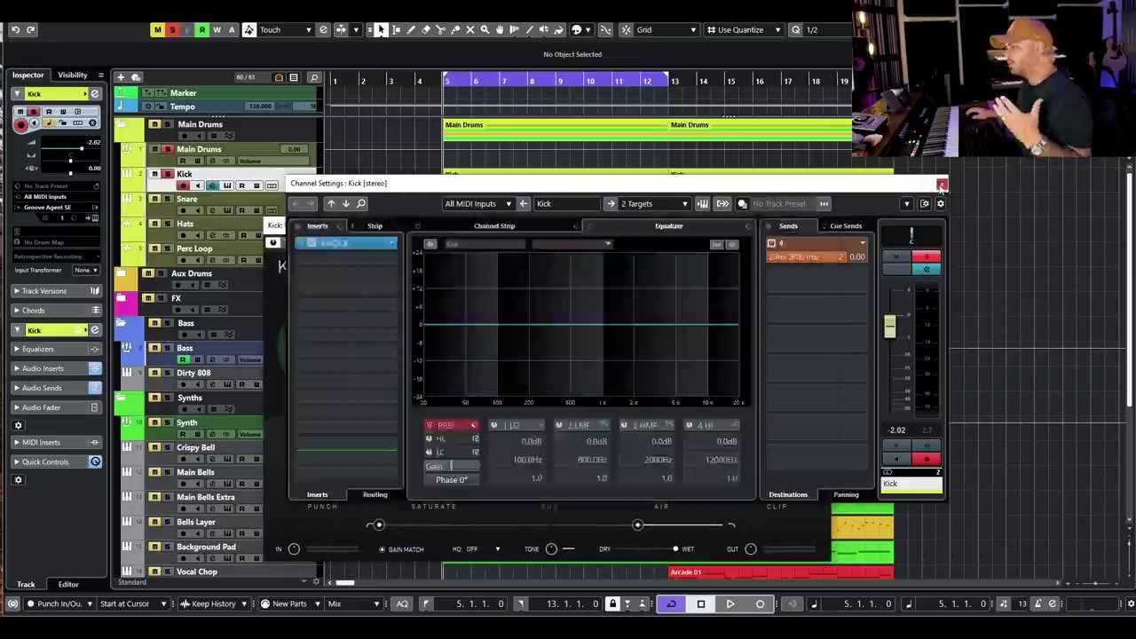
left_click_drag(630, 230, 658, 167)
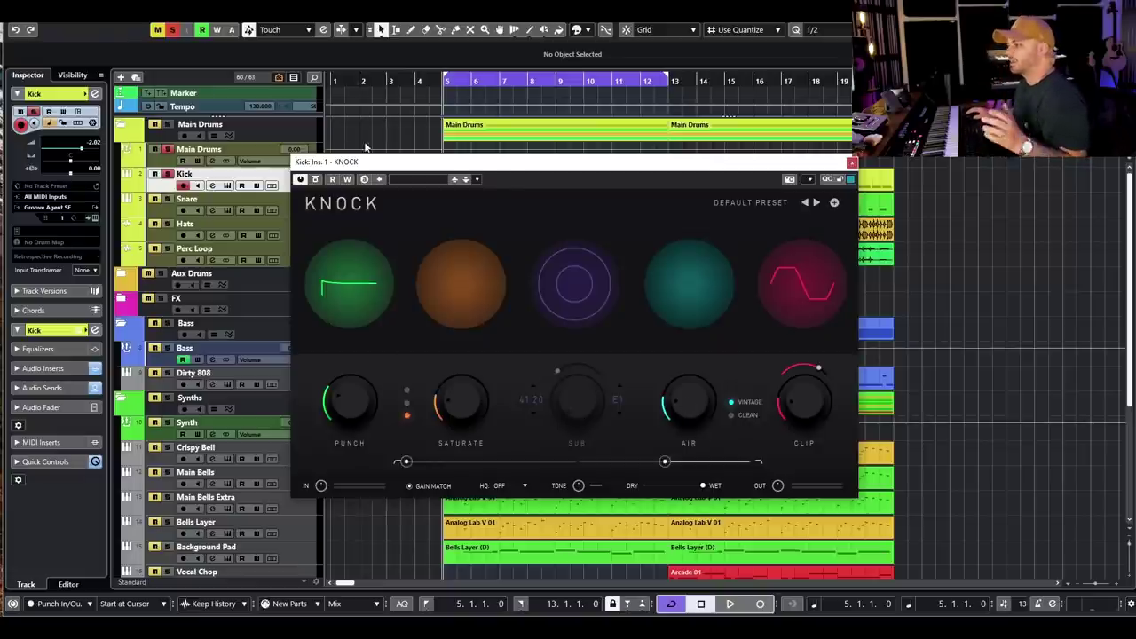
- Move the KNOCK window below the kick clips, play the full mix with KNOCK bypassed, and stop playback
left_click_drag(365, 165, 379, 228)
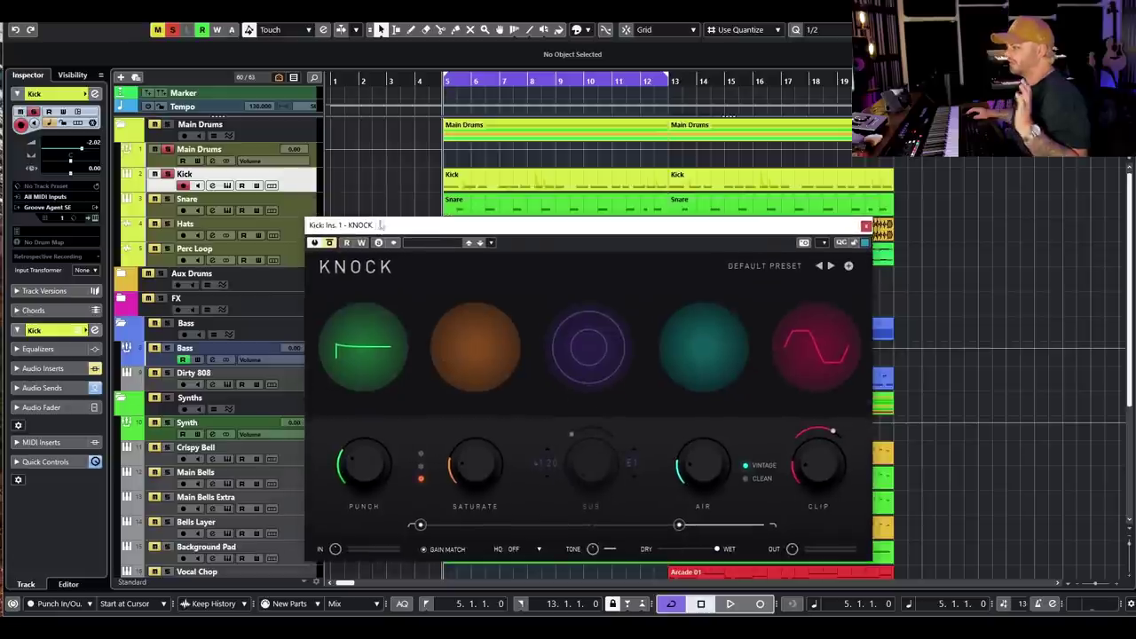
key("space")
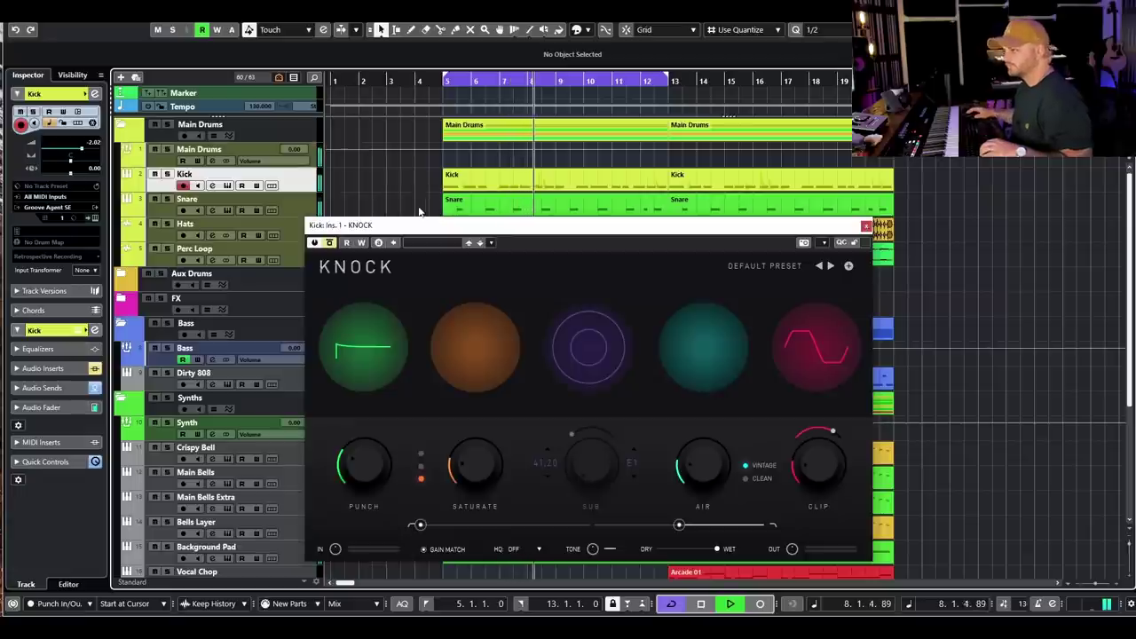
key("space")
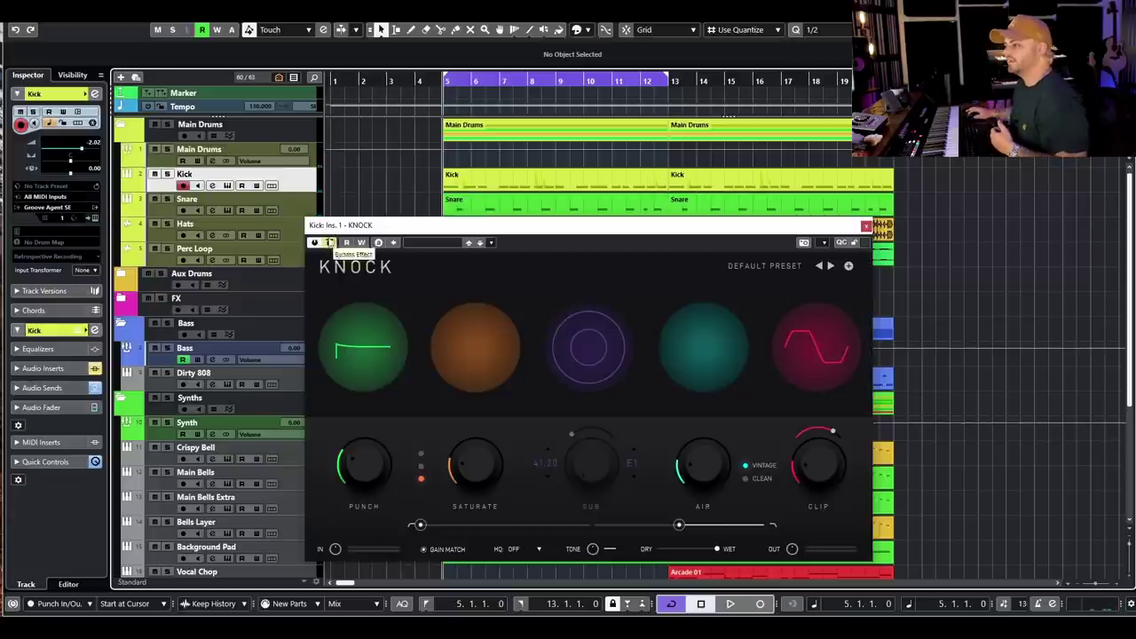
- Solo the Kick track, take KNOCK out of bypass, and move its window up to reveal all controls
left_click(167, 174)
left_click(329, 242)
left_click_drag(345, 227, 350, 127)
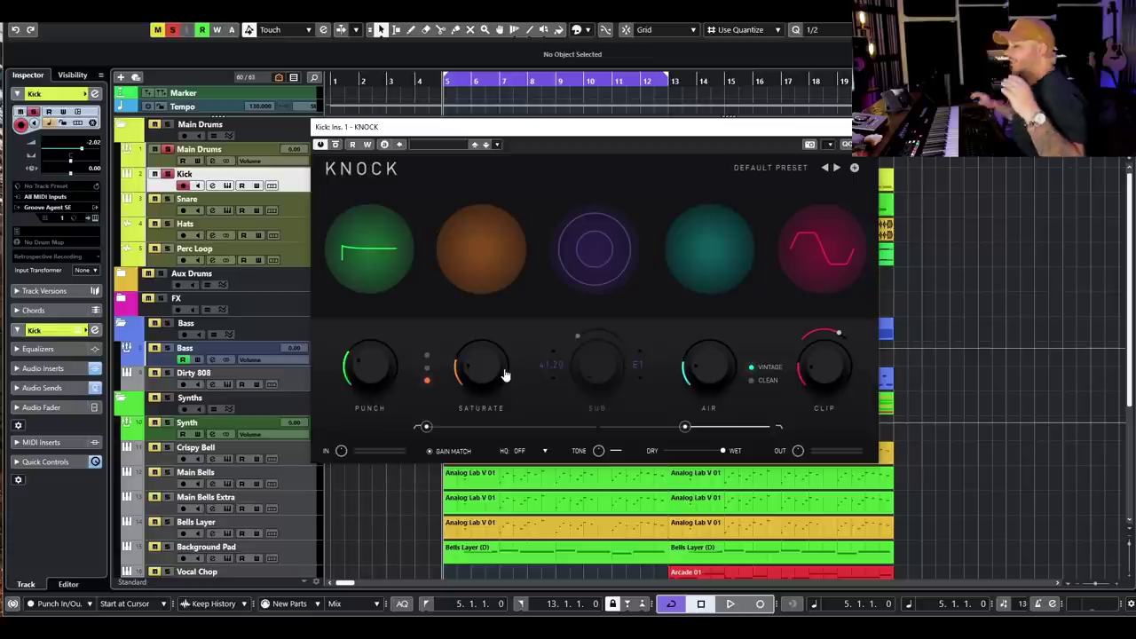
- Switch KNOCK's Sub module on briefly, then switch it back off
left_click(611, 268)
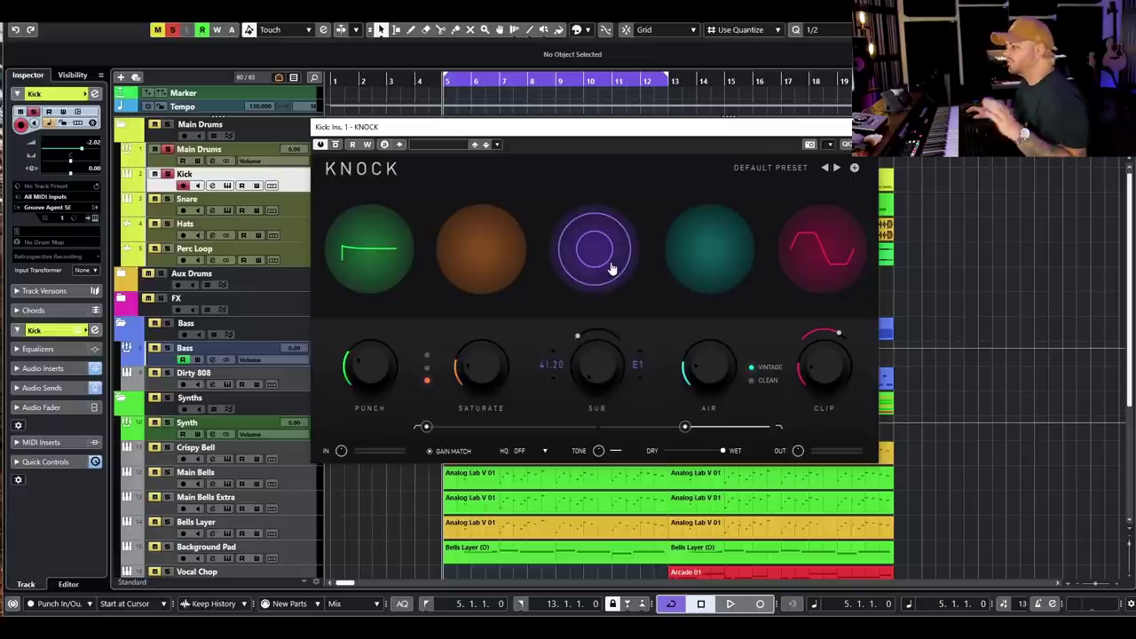
left_click(611, 268)
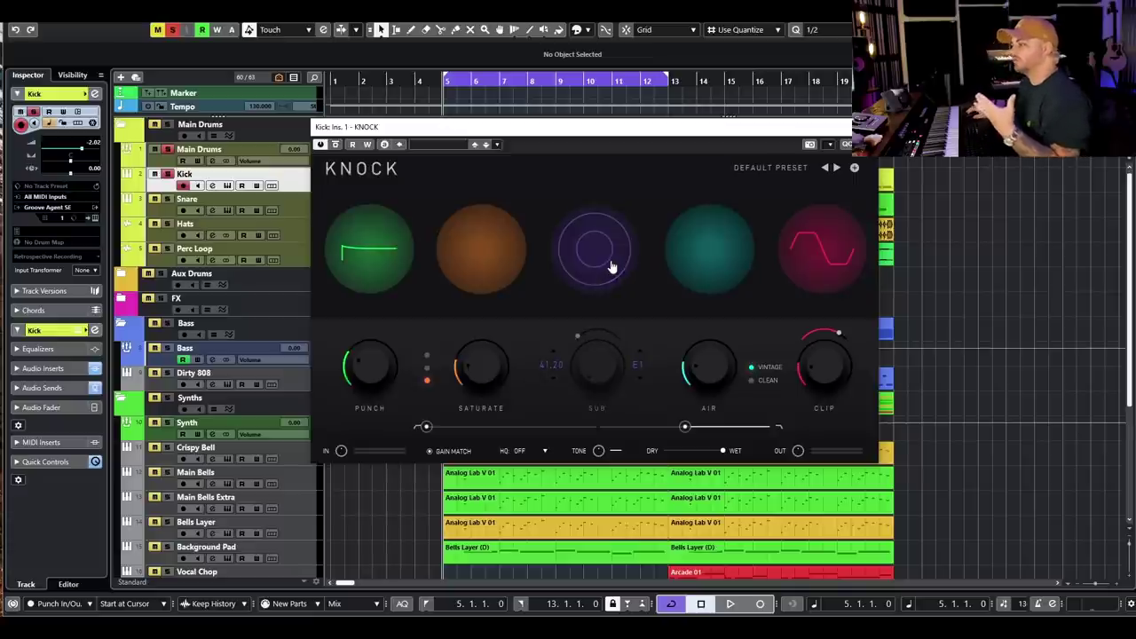
- Toggle KNOCK's Sub module on and off once more, and slightly reduce the Clip module's outer-ring setting
left_click(611, 268)
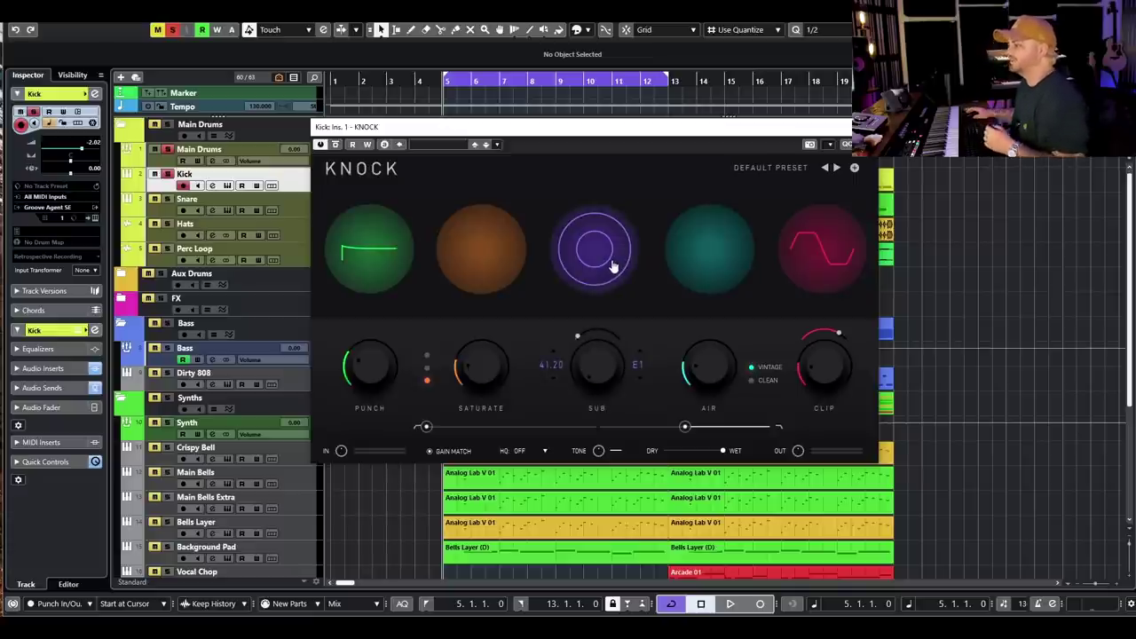
left_click(613, 268)
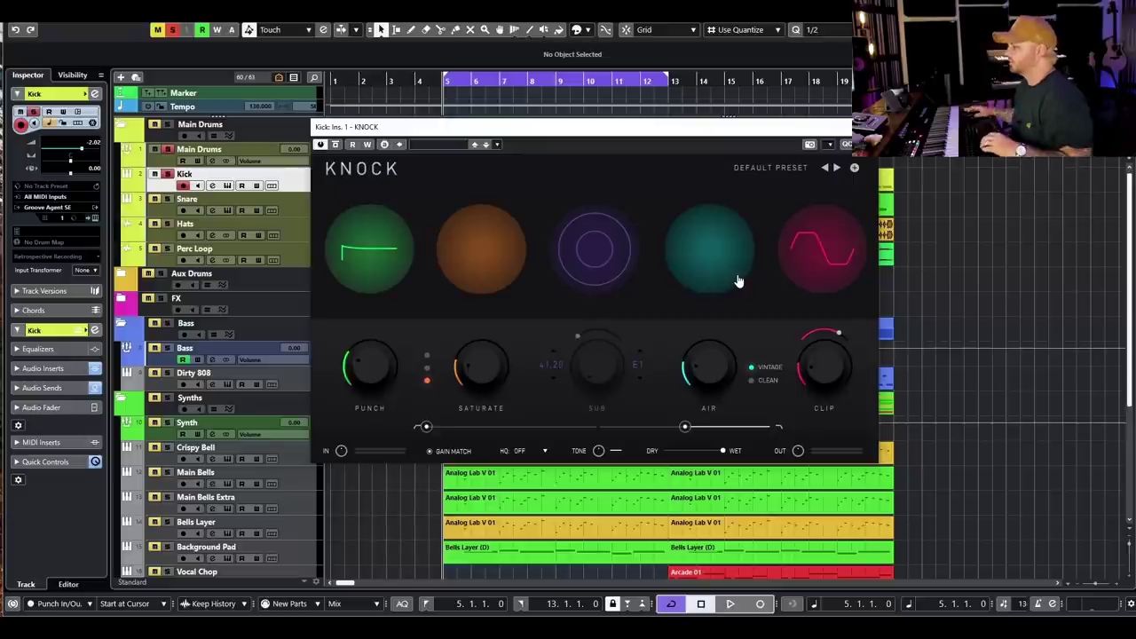
left_click_drag(840, 333, 798, 300)
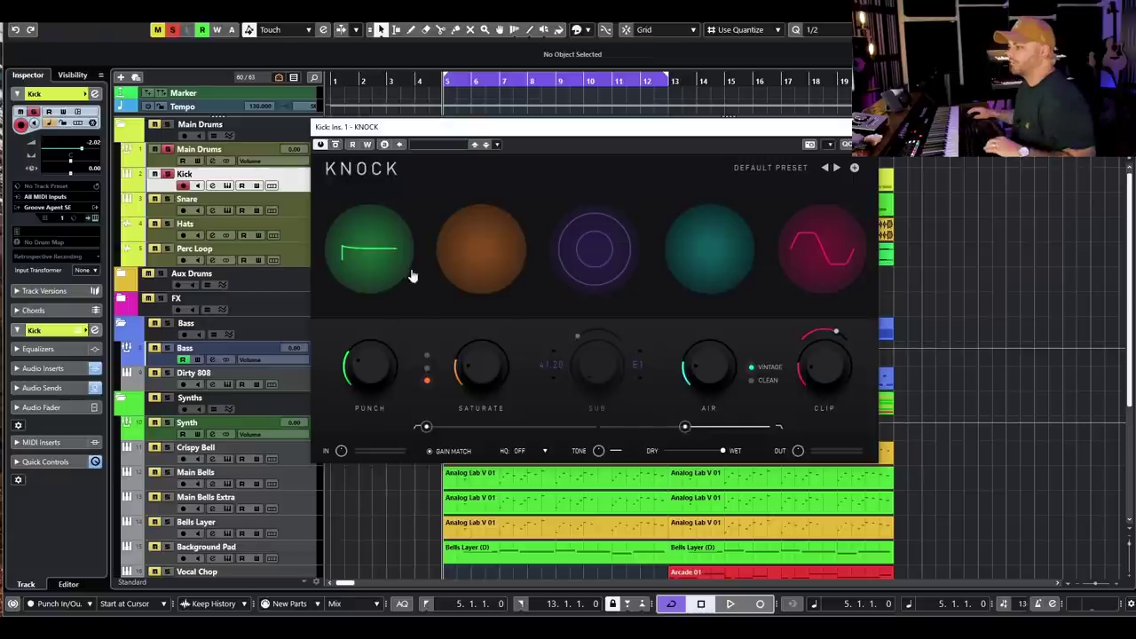
- Switch off KNOCK's Punch, Saturate, Air and Clip modules, set the upper frequency limit to maximum, and play the soloed kick
left_click(375, 259)
left_click(497, 258)
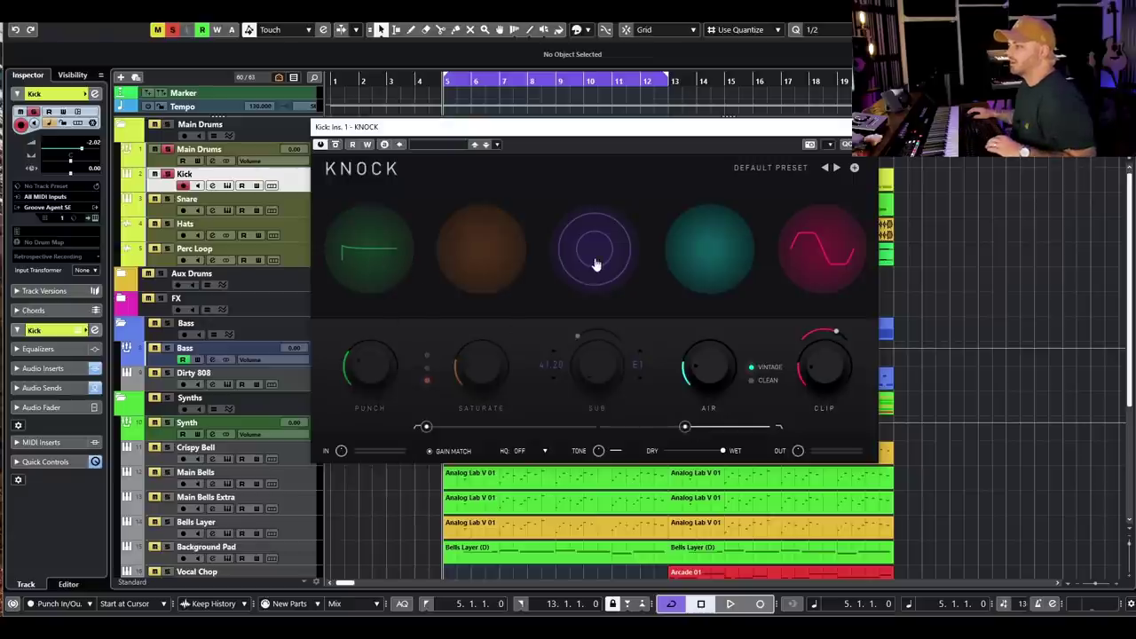
left_click(715, 263)
left_click(830, 257)
left_click_drag(684, 426, 982, 439)
key("space")
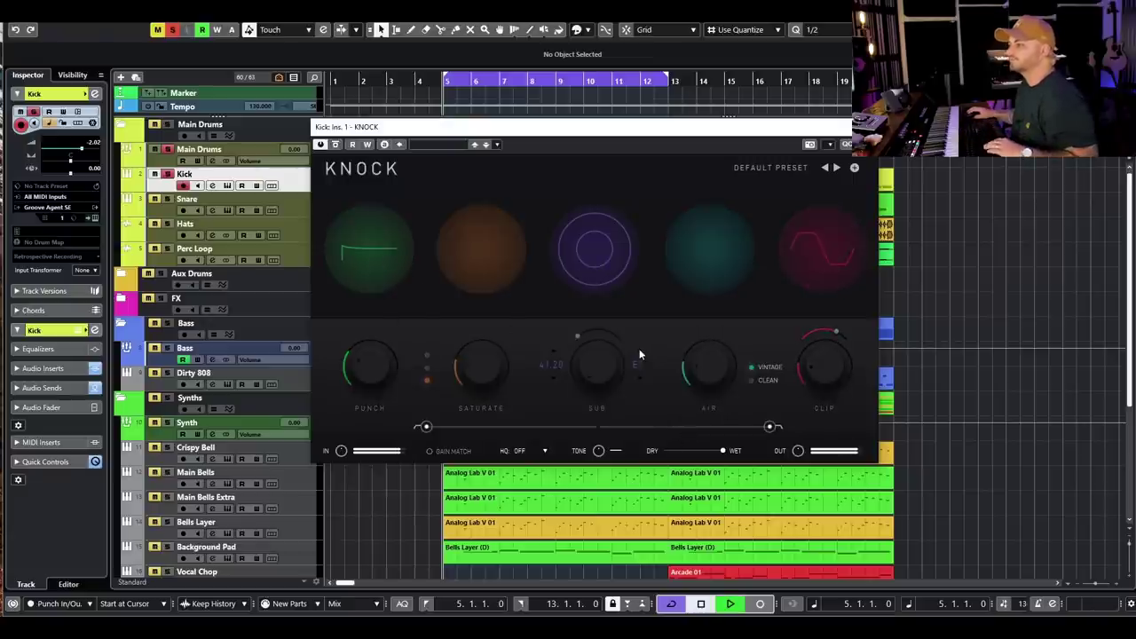
- Re-enable Punch, Saturate, Air and Clip during playback, and pull the upper frequency limit back below maximum with Gain Match left on
left_click(480, 251)
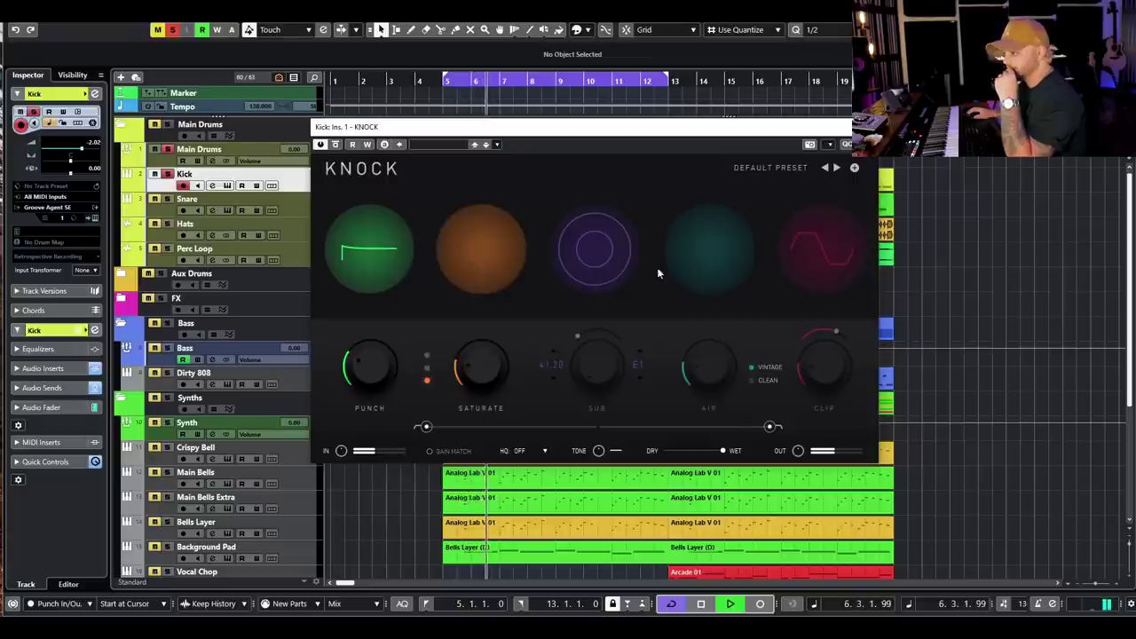
left_click(707, 263)
left_click(843, 270)
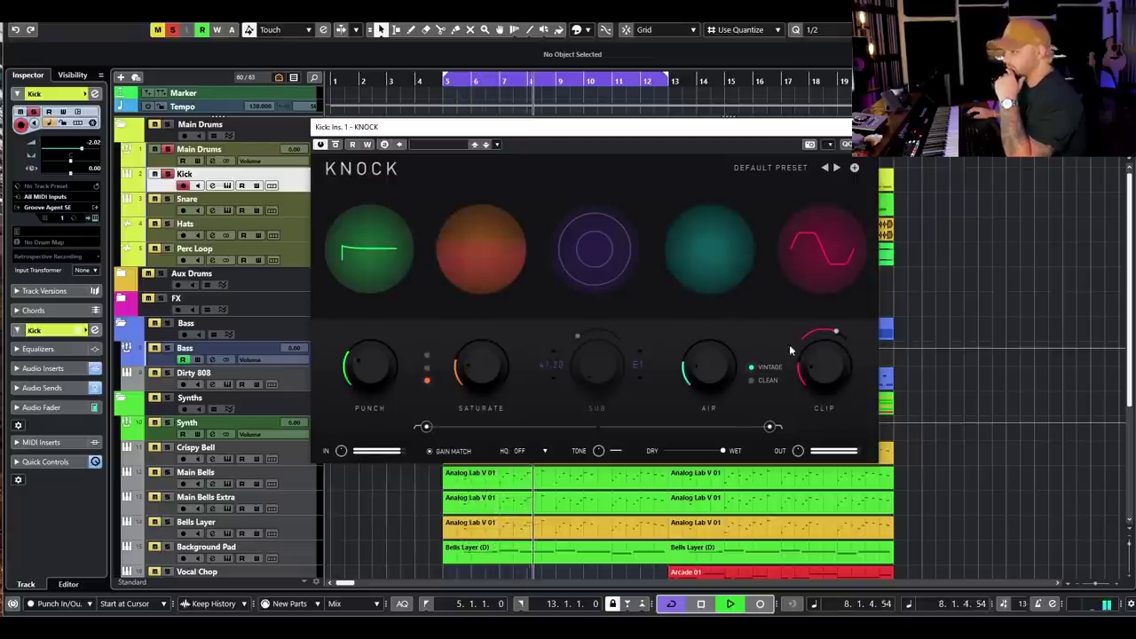
left_click_drag(770, 427, 677, 428)
left_click(432, 454)
left_click(430, 452)
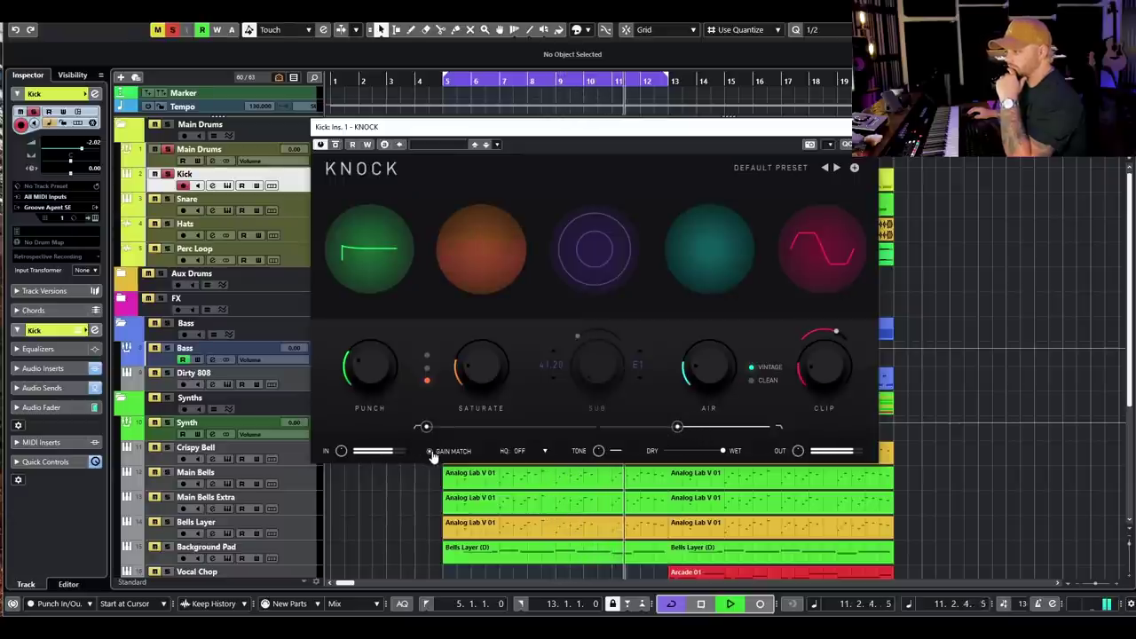
- Stop playback and take the Kick track out of solo
left_click(167, 174)
left_click(167, 174)
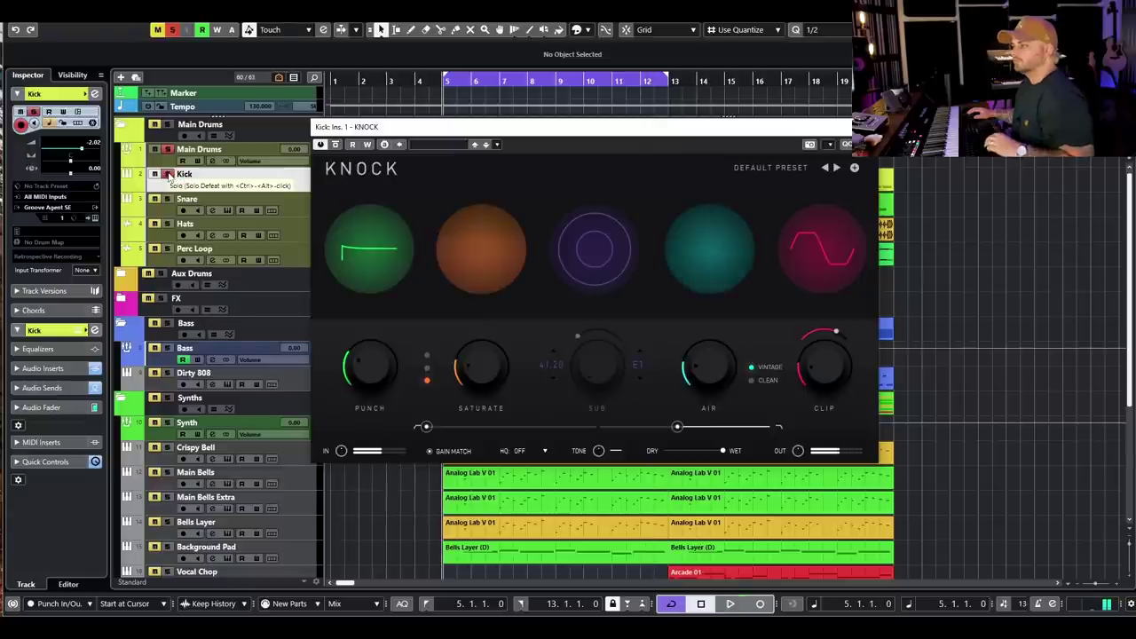
key("space")
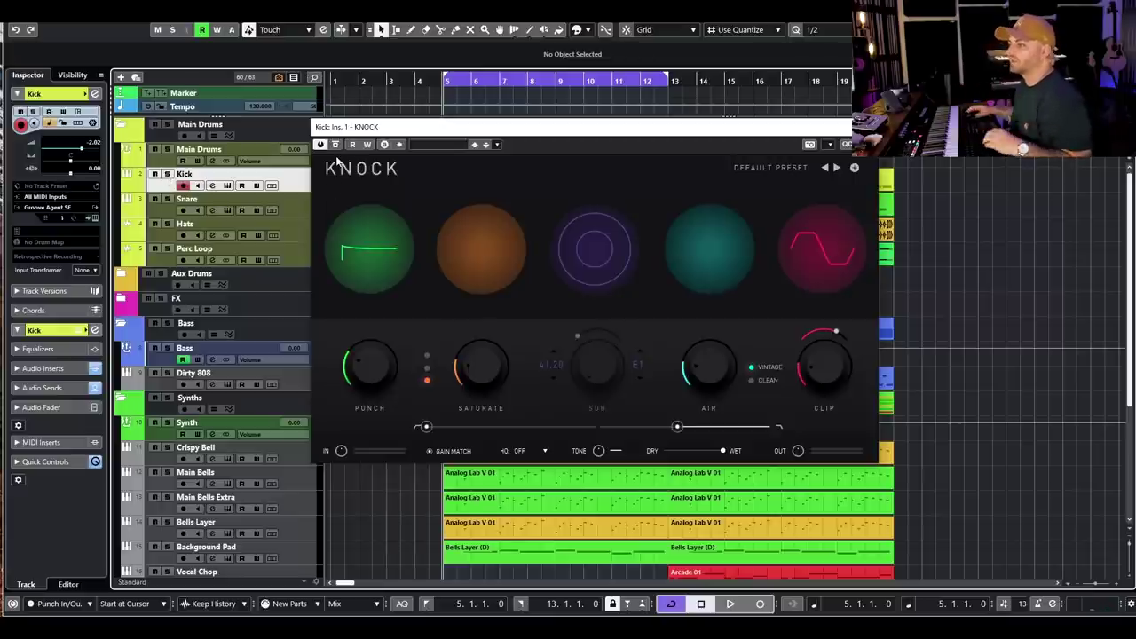
left_click(211, 185)
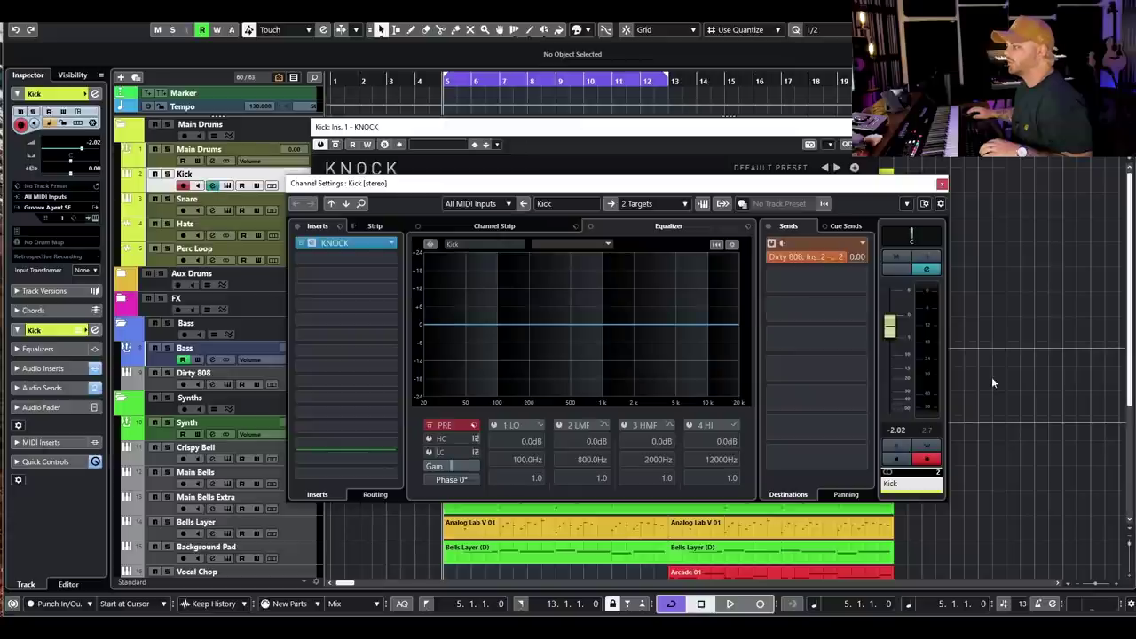
left_click(932, 432)
left_click(705, 143)
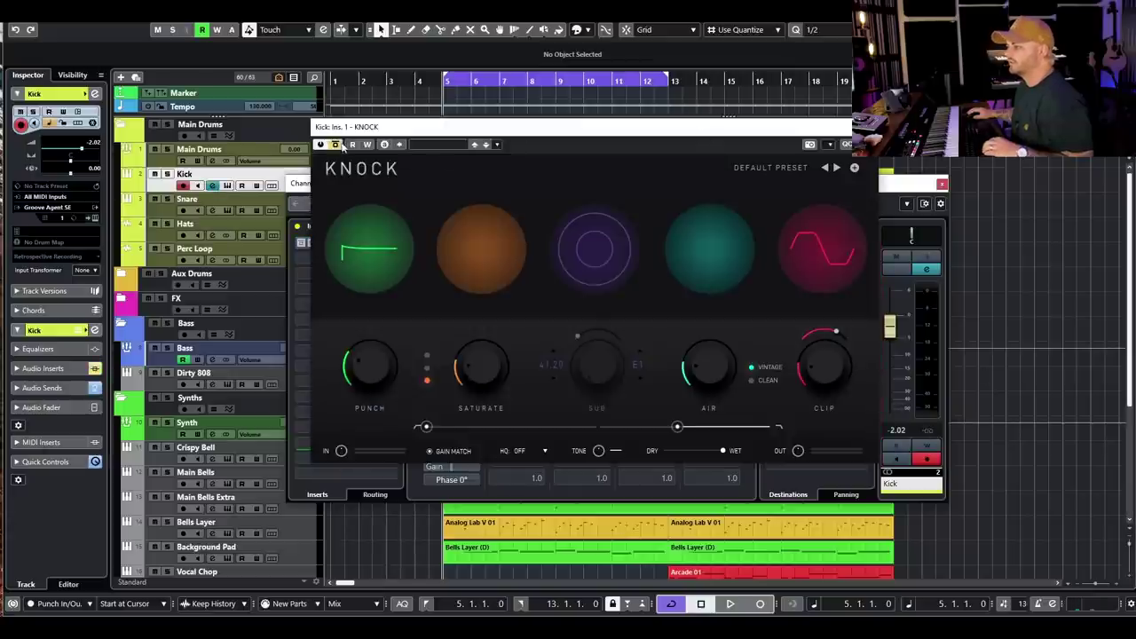
left_click(924, 435)
key("space")
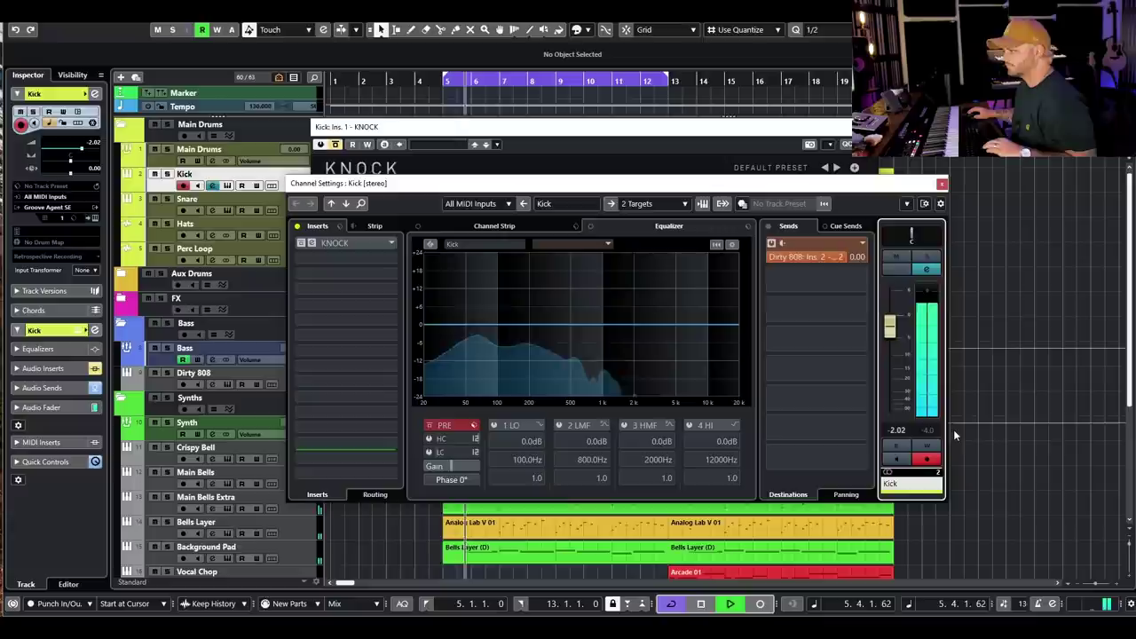
key("space")
- Take KNOCK out of bypass, reset the Kick's peak meter, and play briefly to measure the processed level
left_click(638, 158)
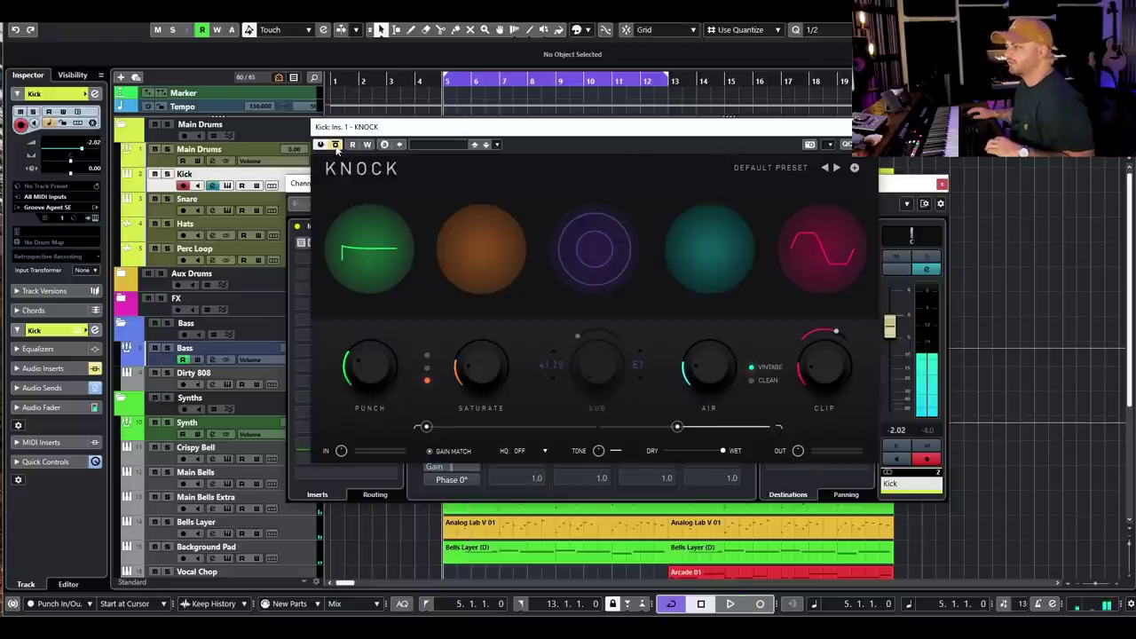
left_click(931, 424)
key("space")
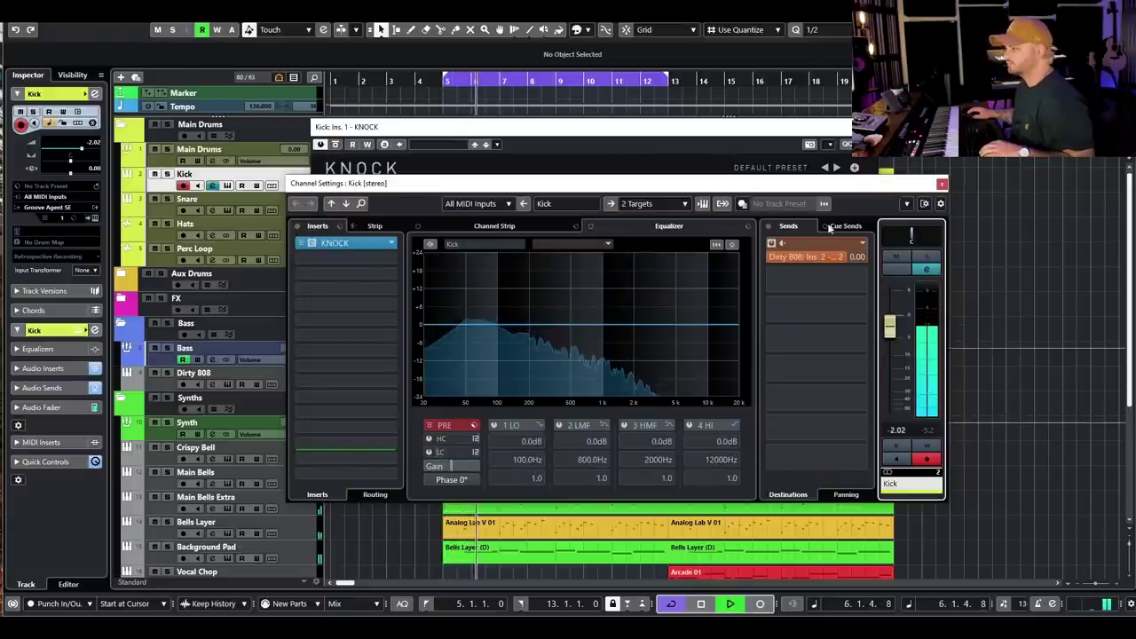
key("space")
- Play the full mix while bypassing and re-enabling KNOCK in the Kick's inserts, bring its window to the front, and stop playback
left_click(780, 136)
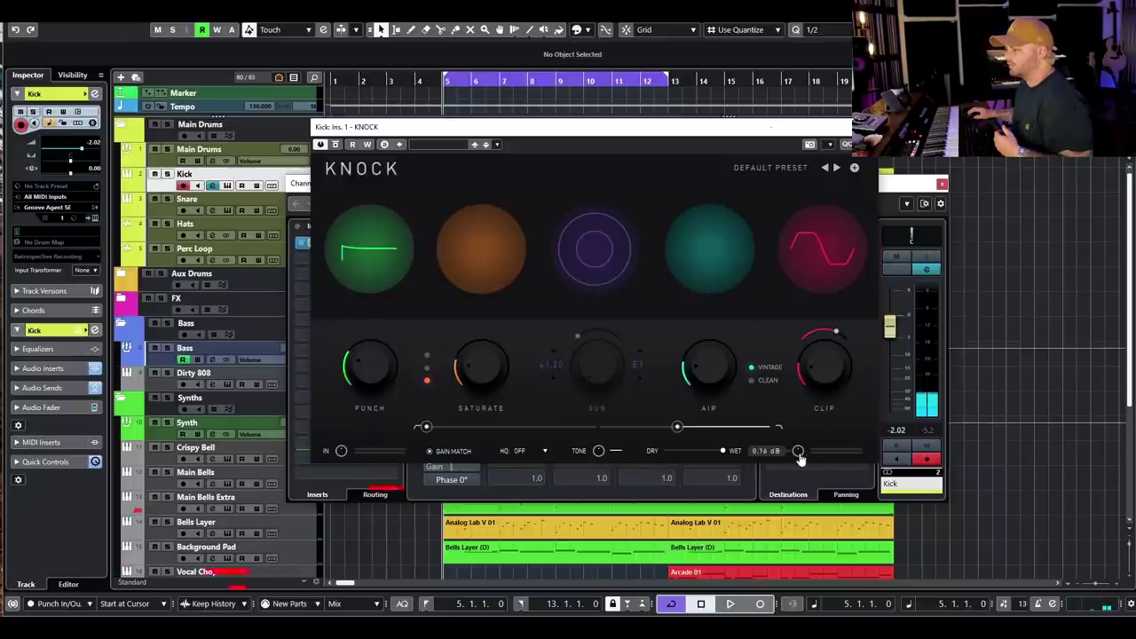
left_click(909, 188)
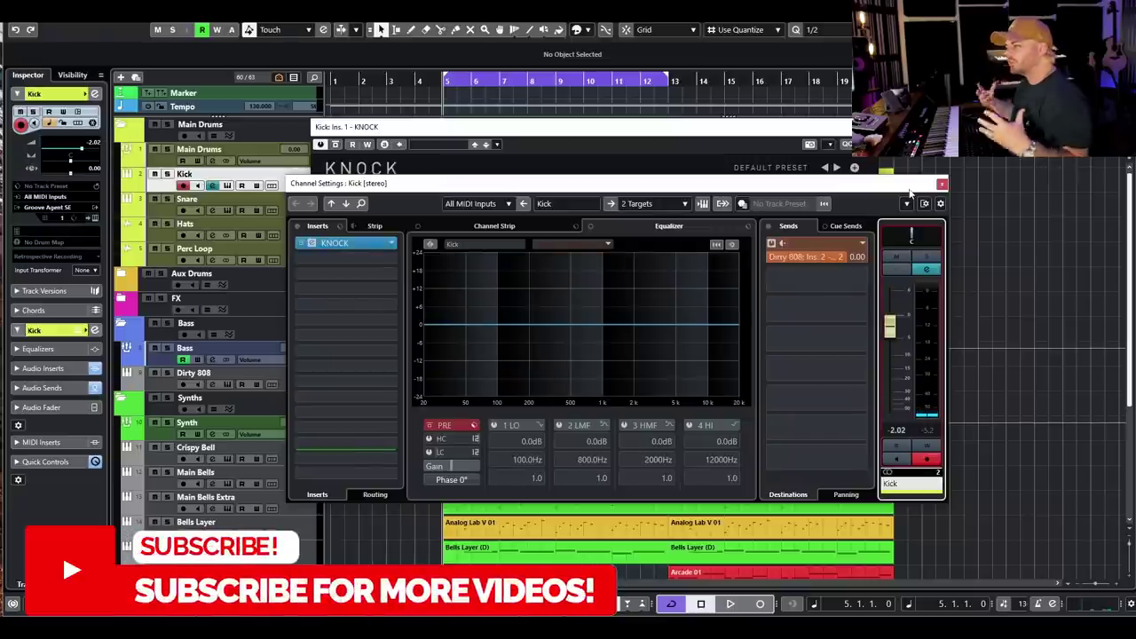
key("space")
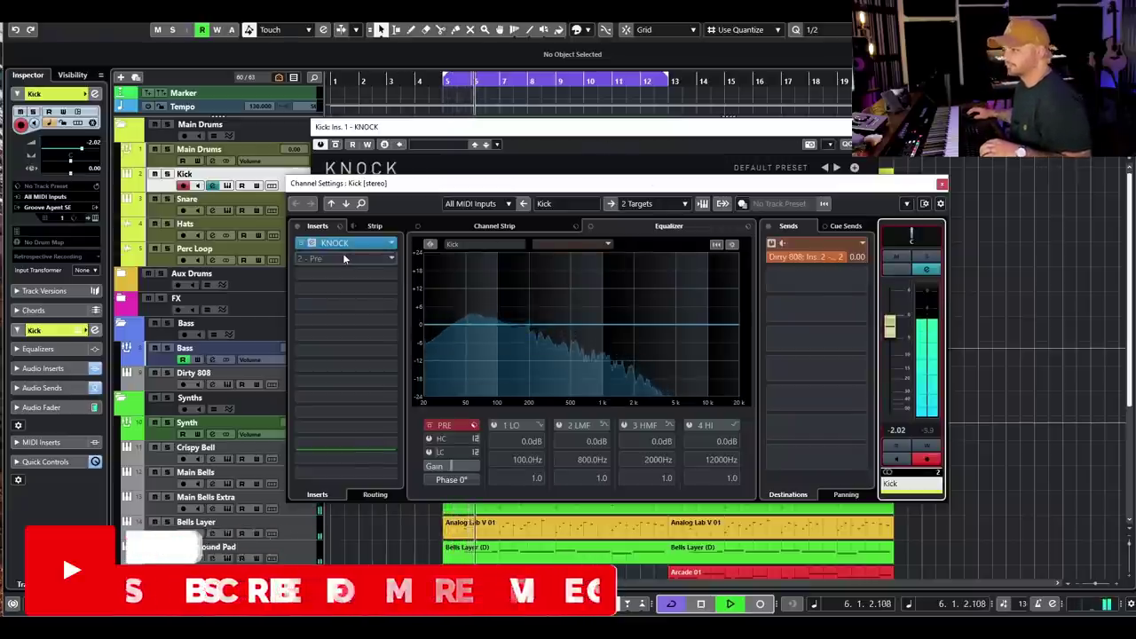
left_click(298, 244)
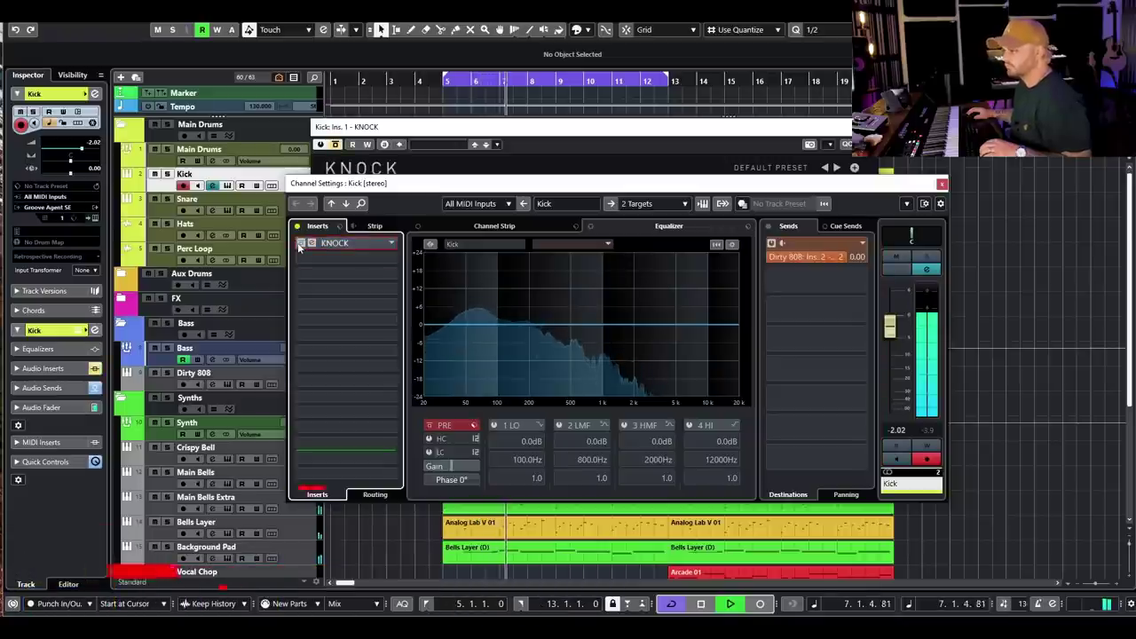
left_click(298, 245)
left_click(421, 130)
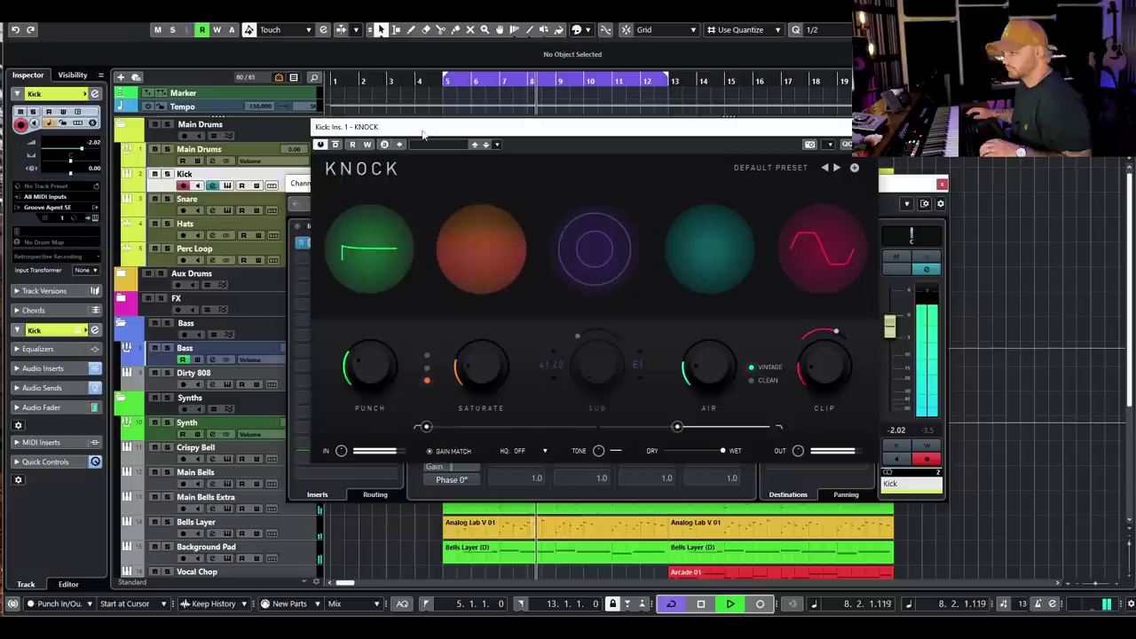
key("space")
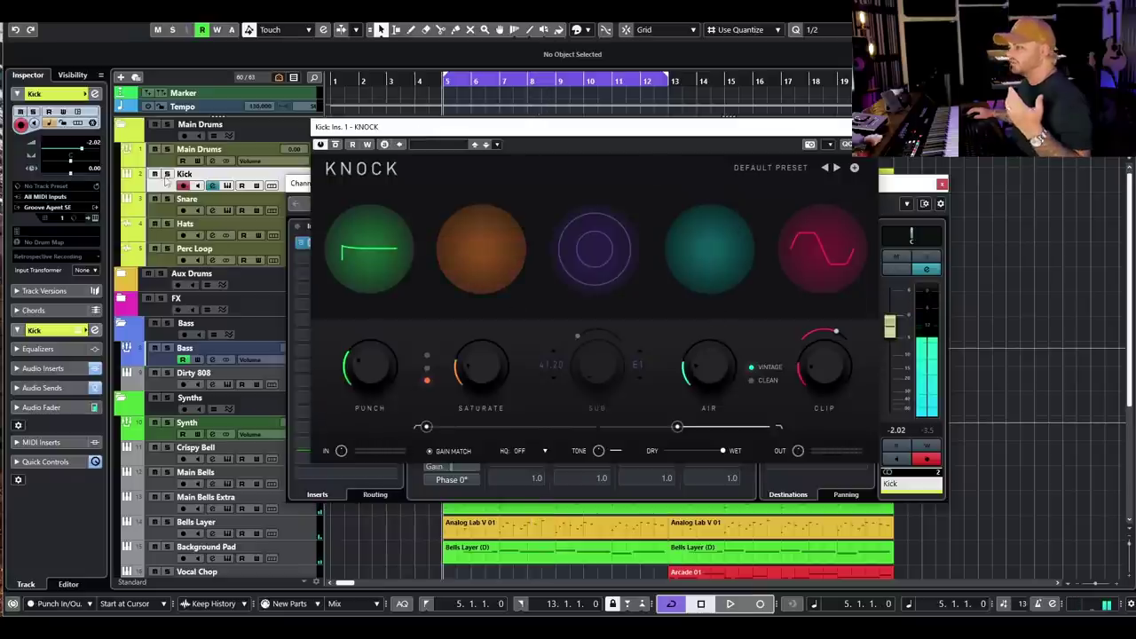
- Solo the Kick track, switch on KNOCK's Sub module, and raise its amount at the A1 (55.00) pitch during playback
key("s")
left_click(622, 268)
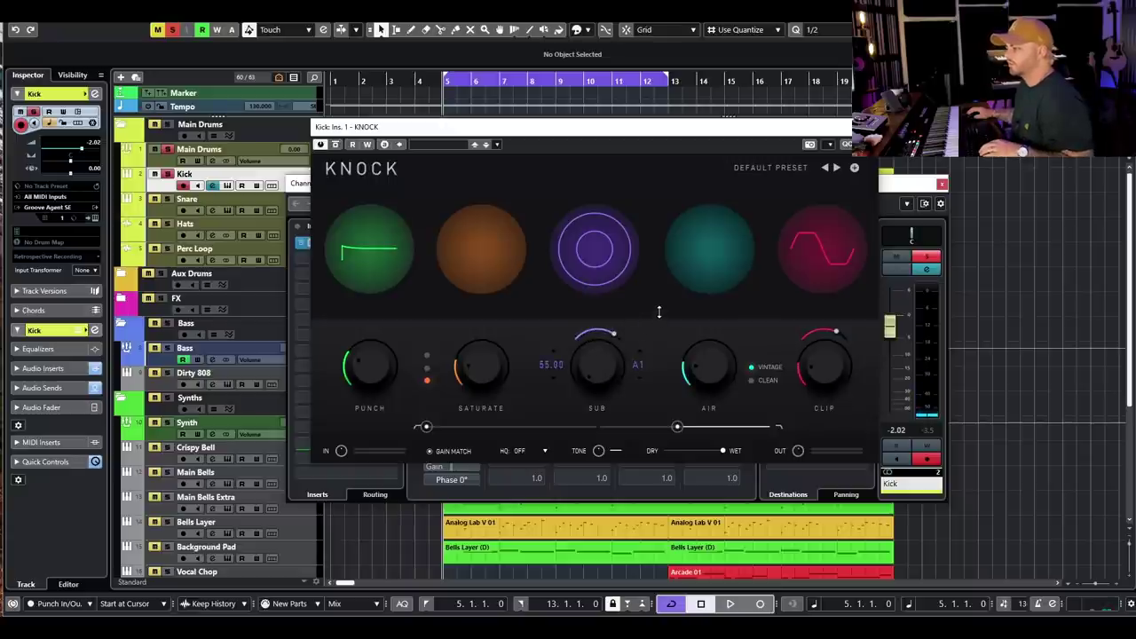
key("space")
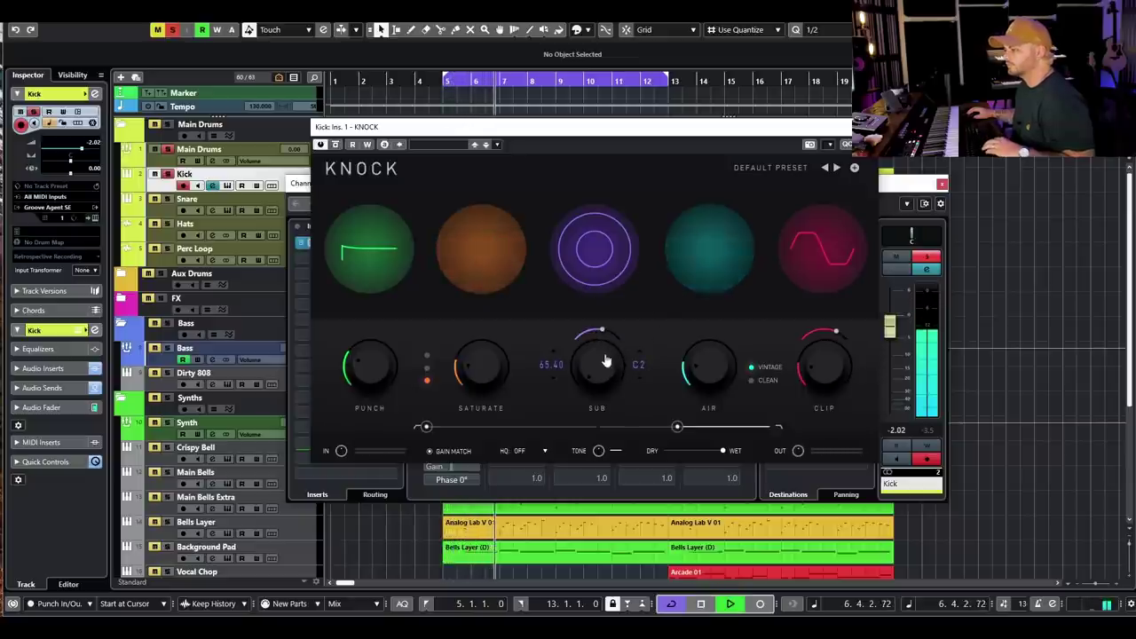
left_click_drag(606, 363, 616, 296)
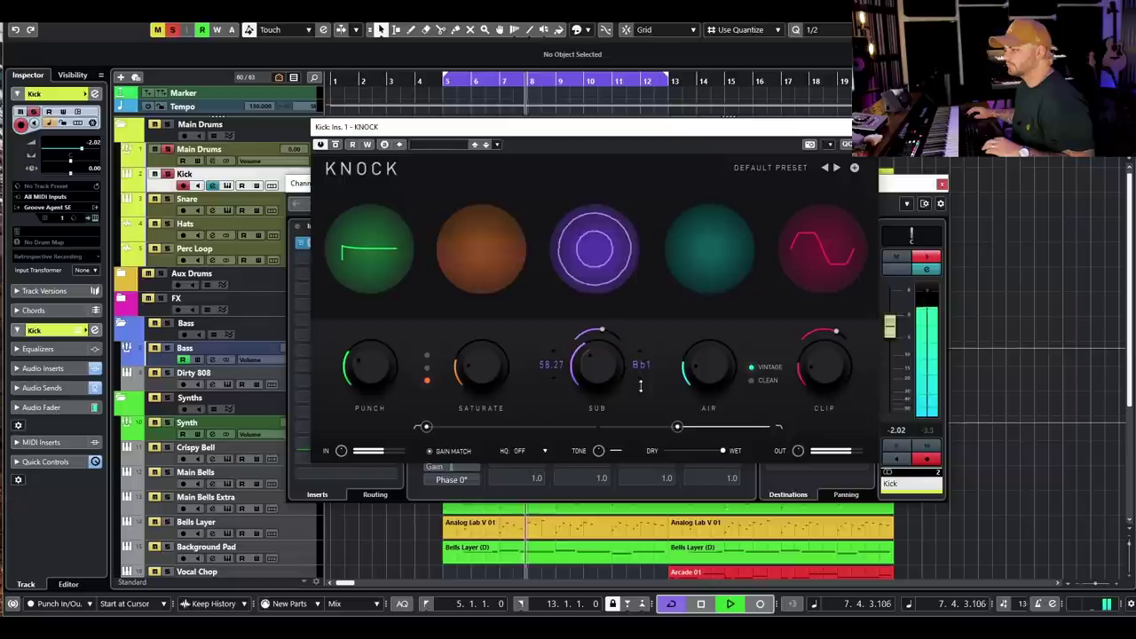
left_click_drag(601, 376, 632, 314)
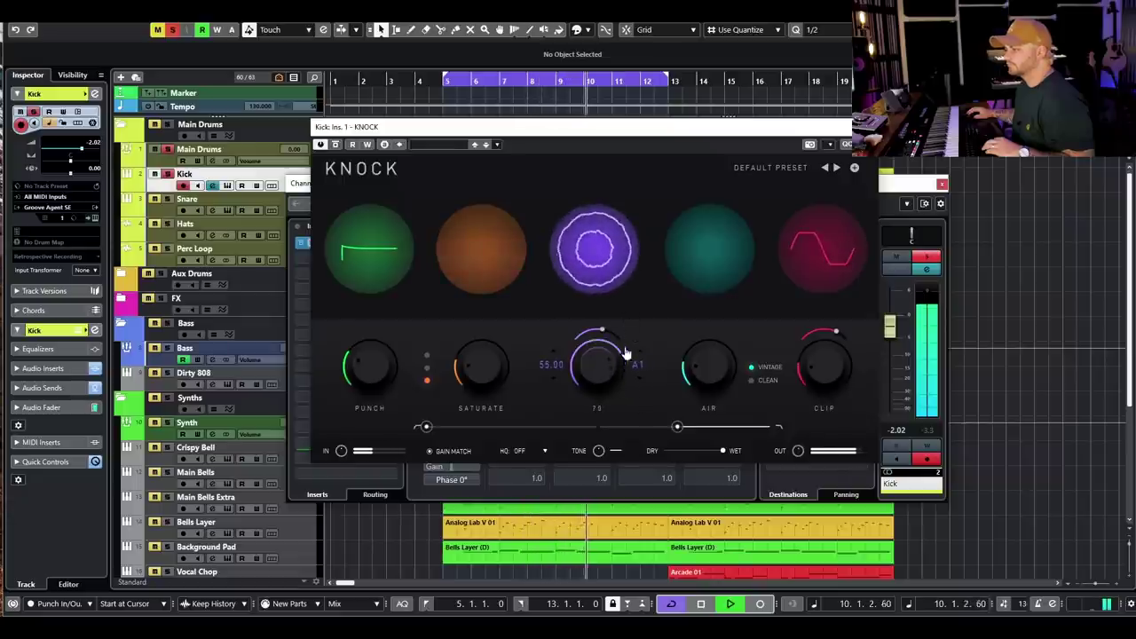
- Lower the Sub module's outer-ring setting, stop playback, and switch the Sub module off
mouse_move(597, 336)
left_mouse_down()
mouse_move(569, 350)
mouse_move(659, 302)
mouse_move(583, 333)
left_mouse_up()
key("space")
left_click(609, 288)
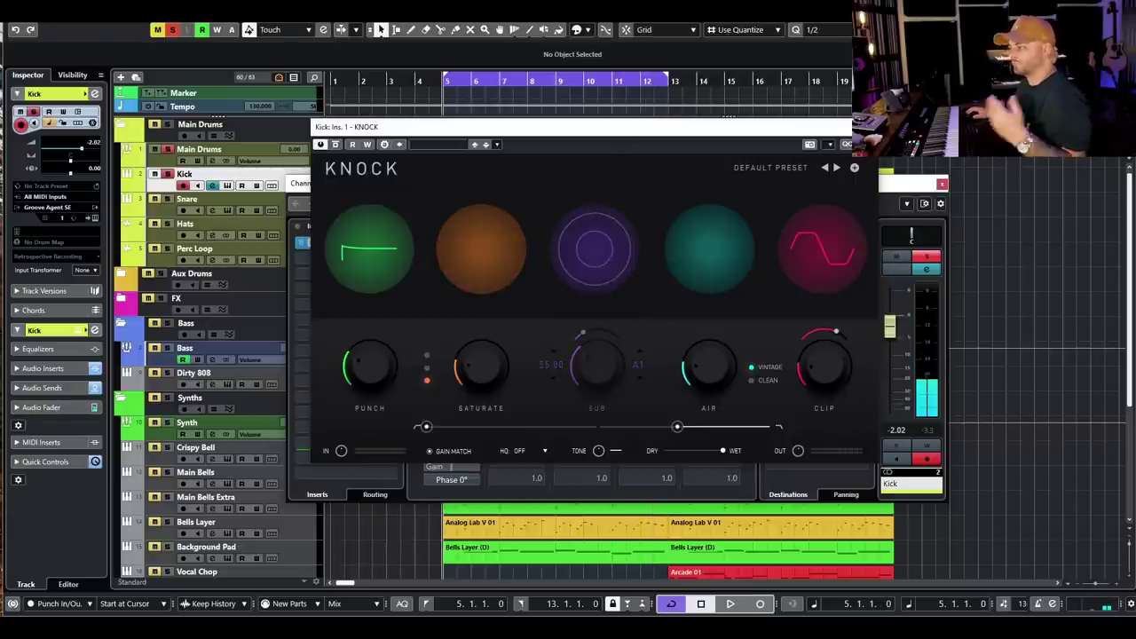
left_click(871, 126)
left_click(942, 185)
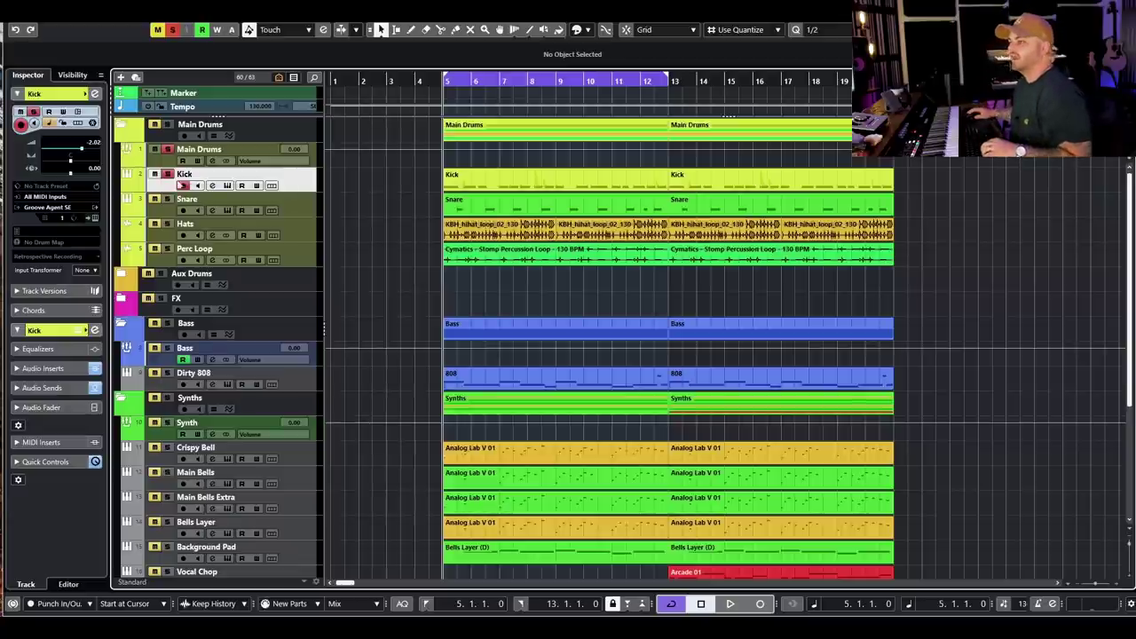
left_click(167, 175)
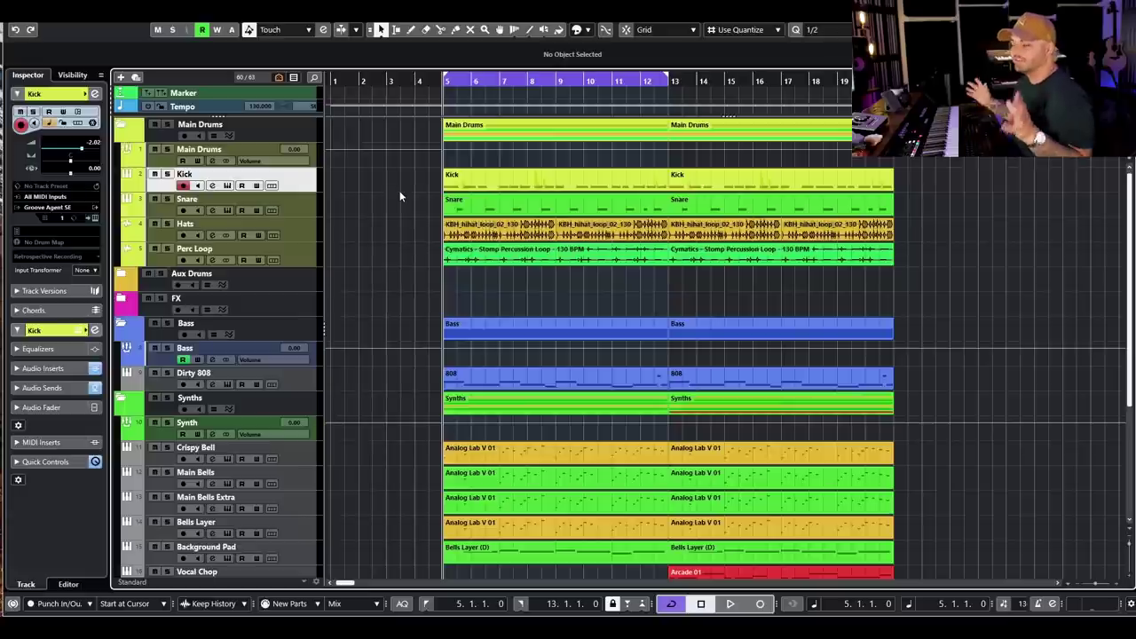
- Solo the Vocal Chop track and move the loop range to span bars 13 to 21
scroll(399, 190, "down", 5)
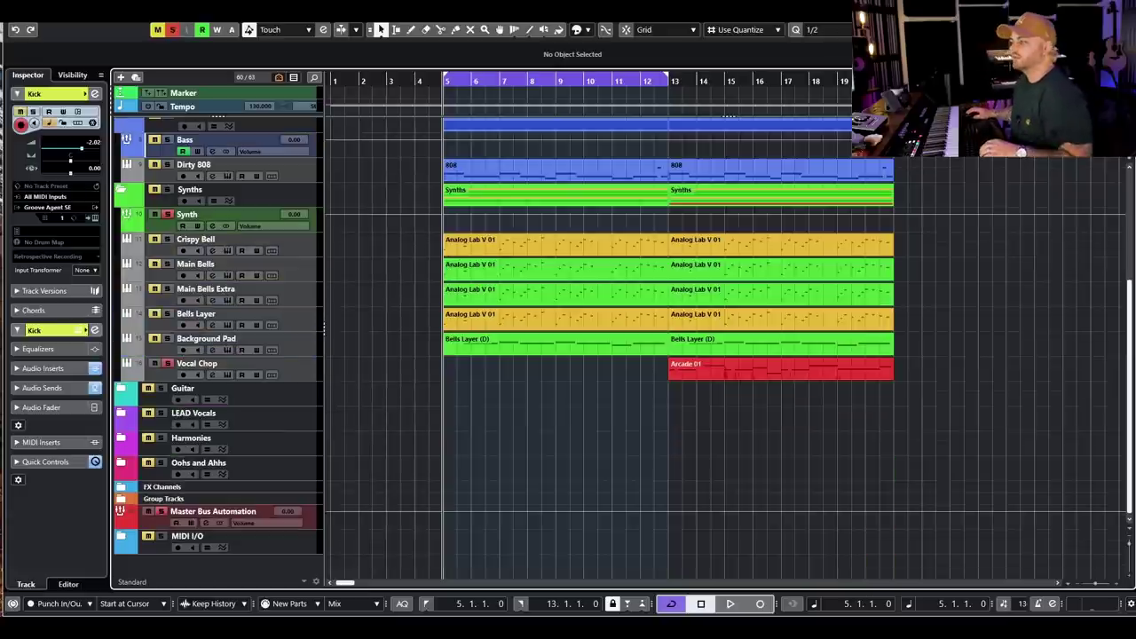
left_click_drag(560, 80, 787, 84)
scroll(753, 156, "up", 3)
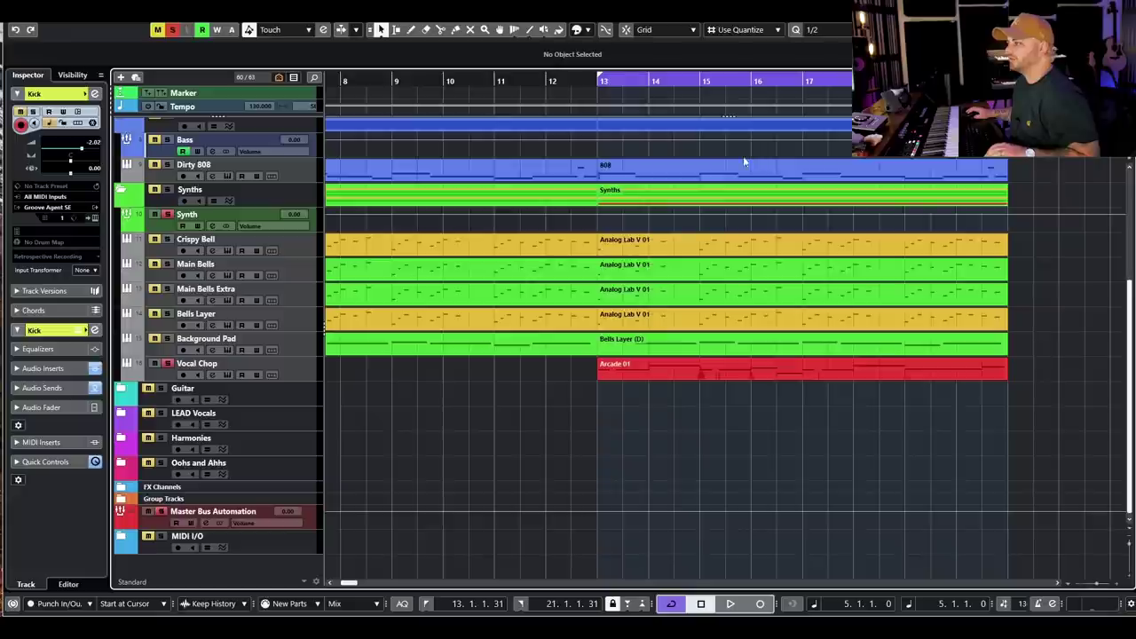
left_click(212, 375)
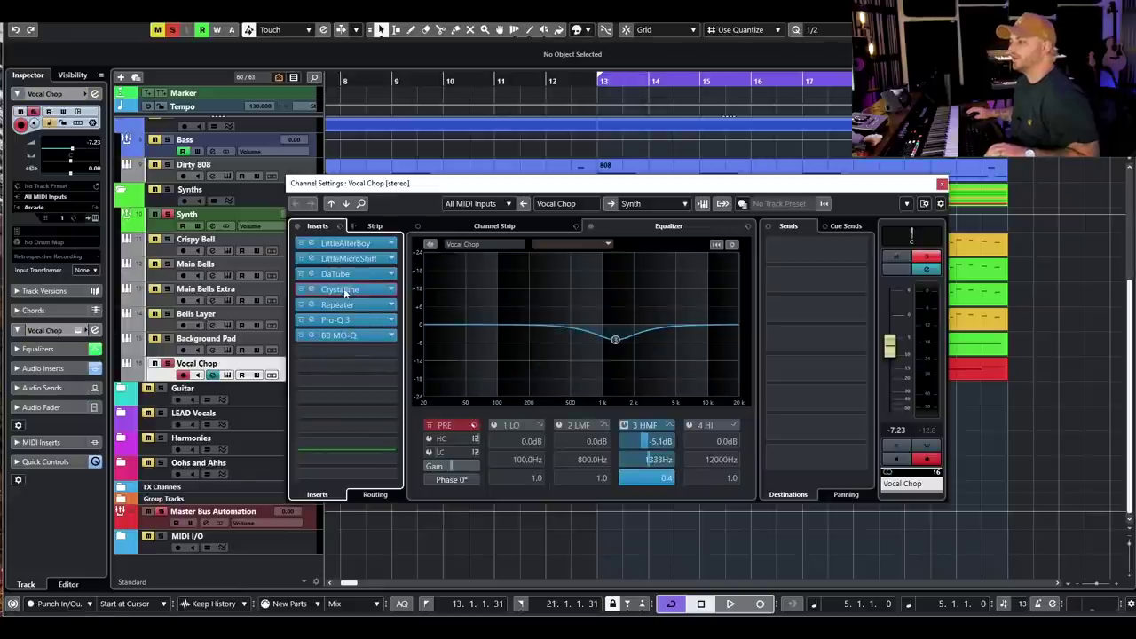
left_click(345, 292)
left_click_drag(1128, 166, 776, 238)
left_click(941, 184)
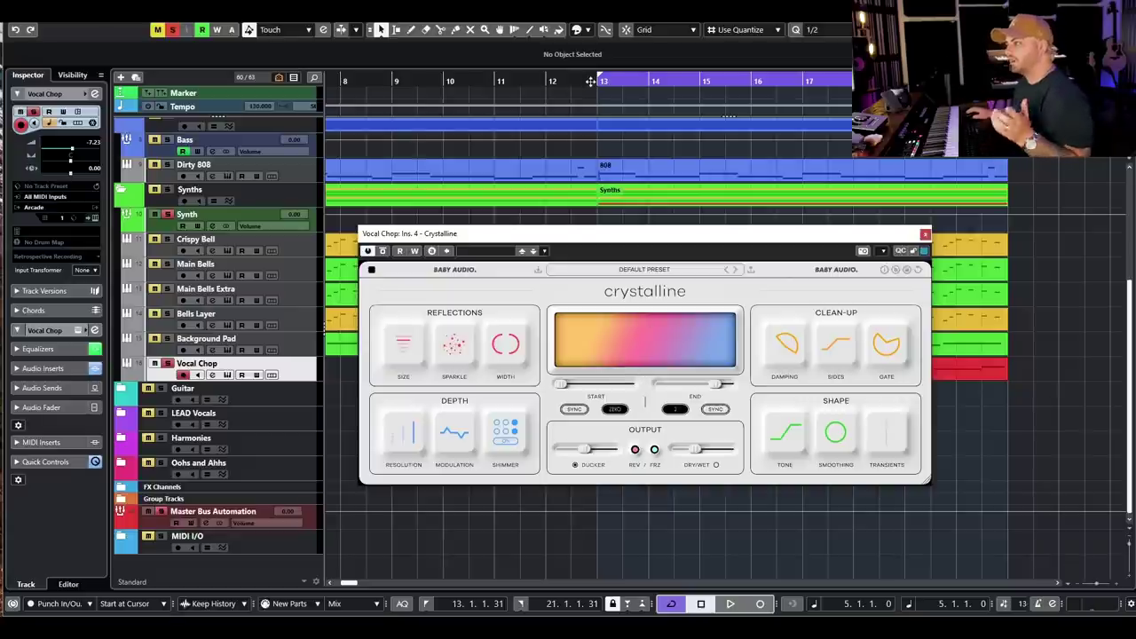
- Play the Vocal Chop loop from bar 13 and compare it with Crystalline bypassed and active
left_click_drag(590, 81, 595, 83)
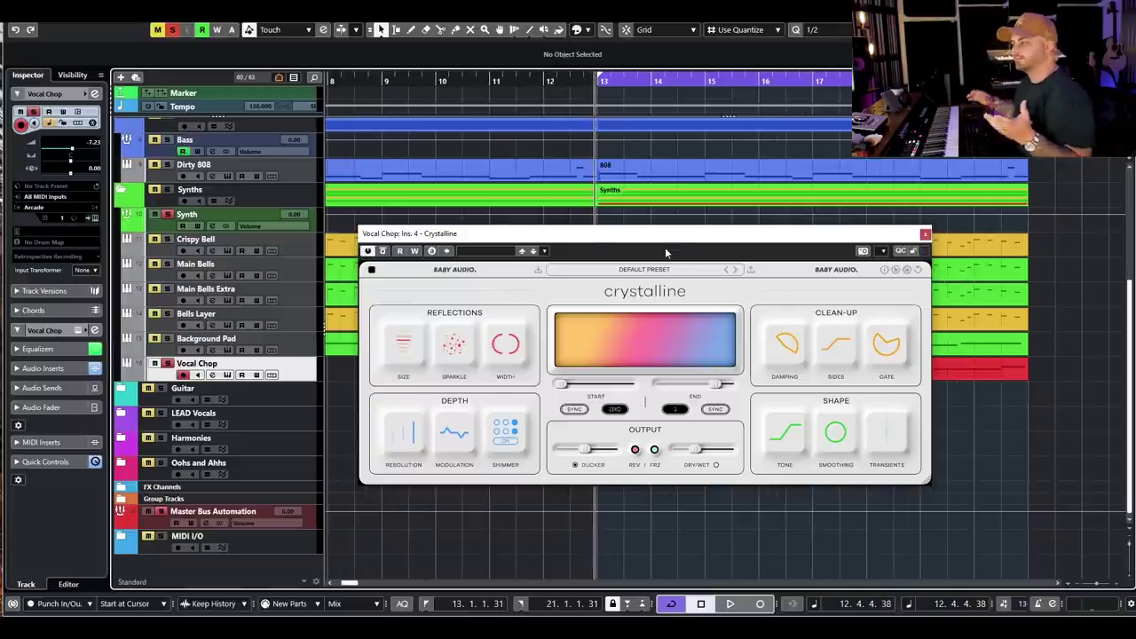
key("space")
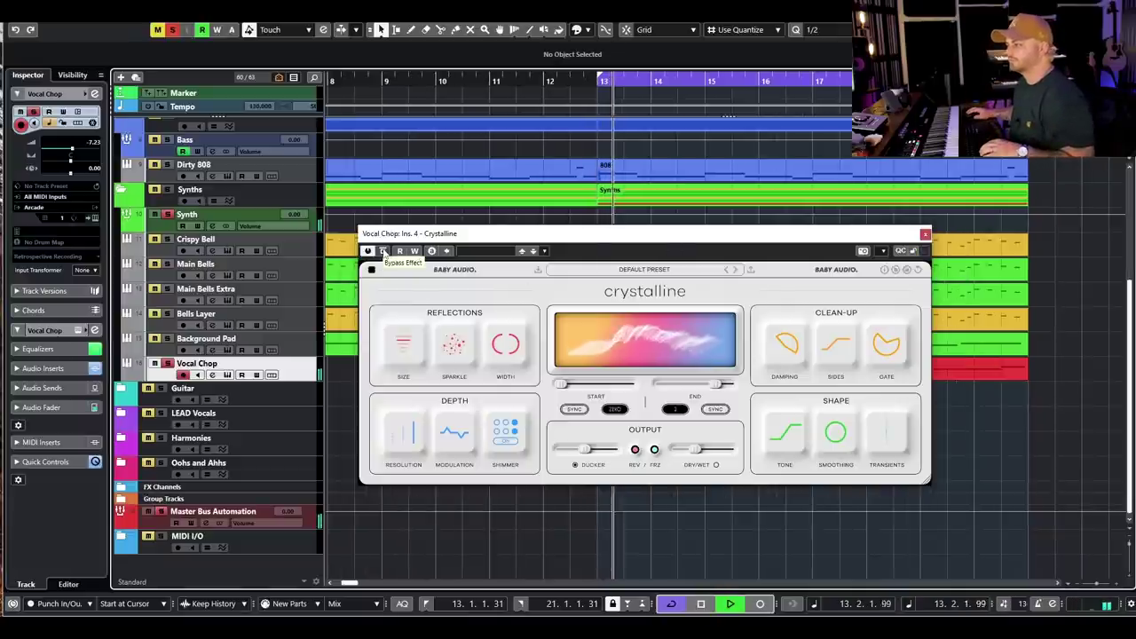
left_click(384, 251)
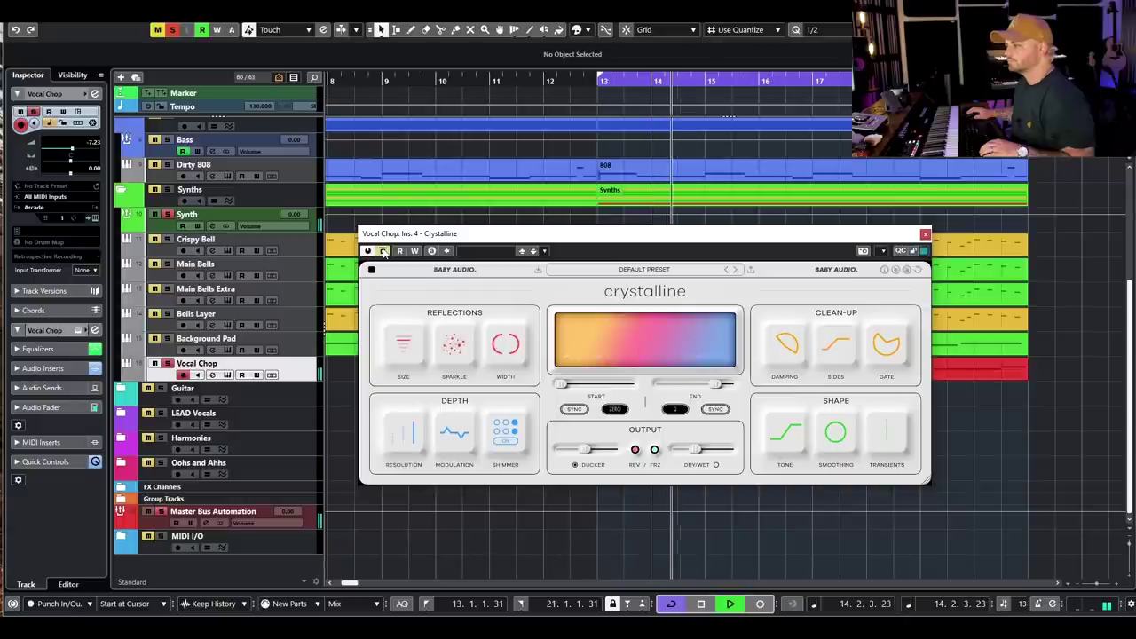
left_click(383, 251)
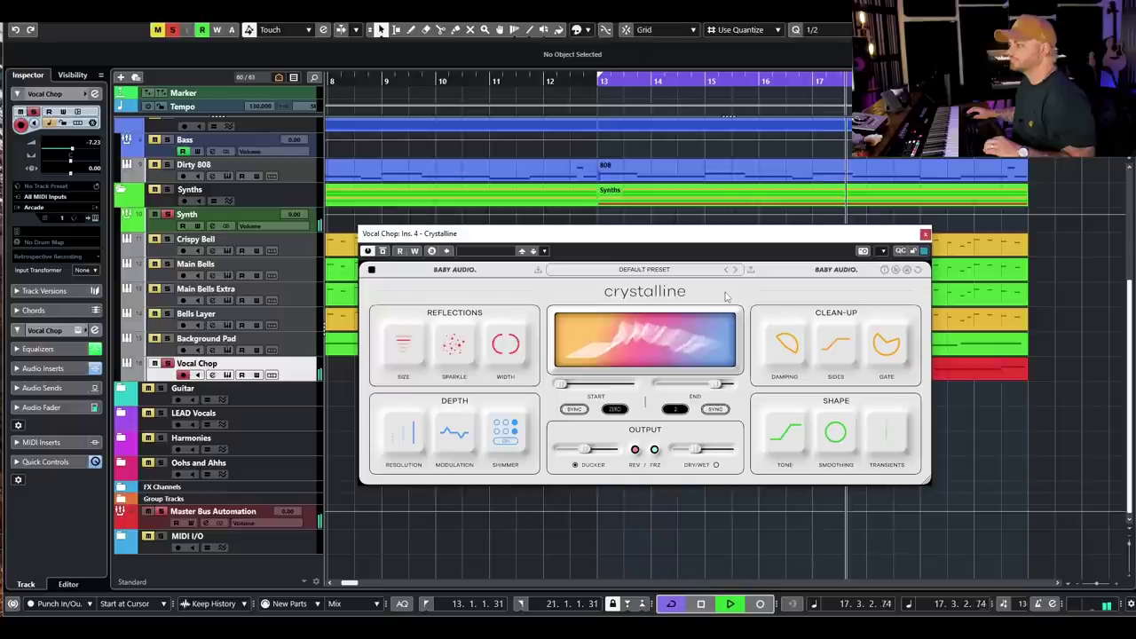
key("space")
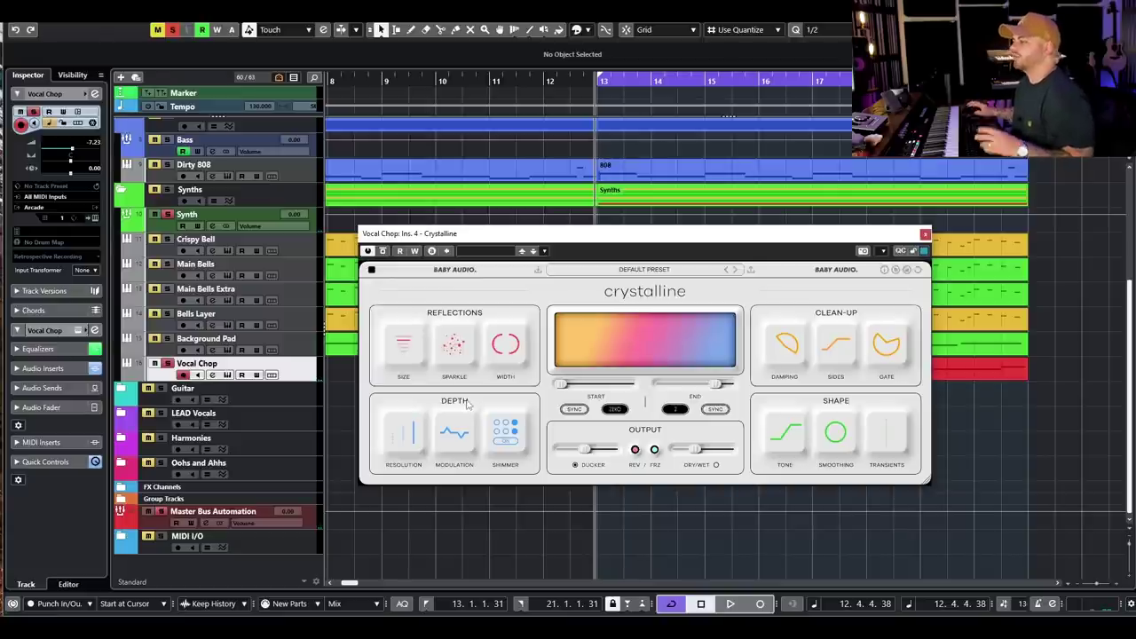
- Set Crystalline's Ducker to 0 and adjust the Sparkle and Width reflections while auditioning the Vocal Chop loop
mouse_move(402, 344)
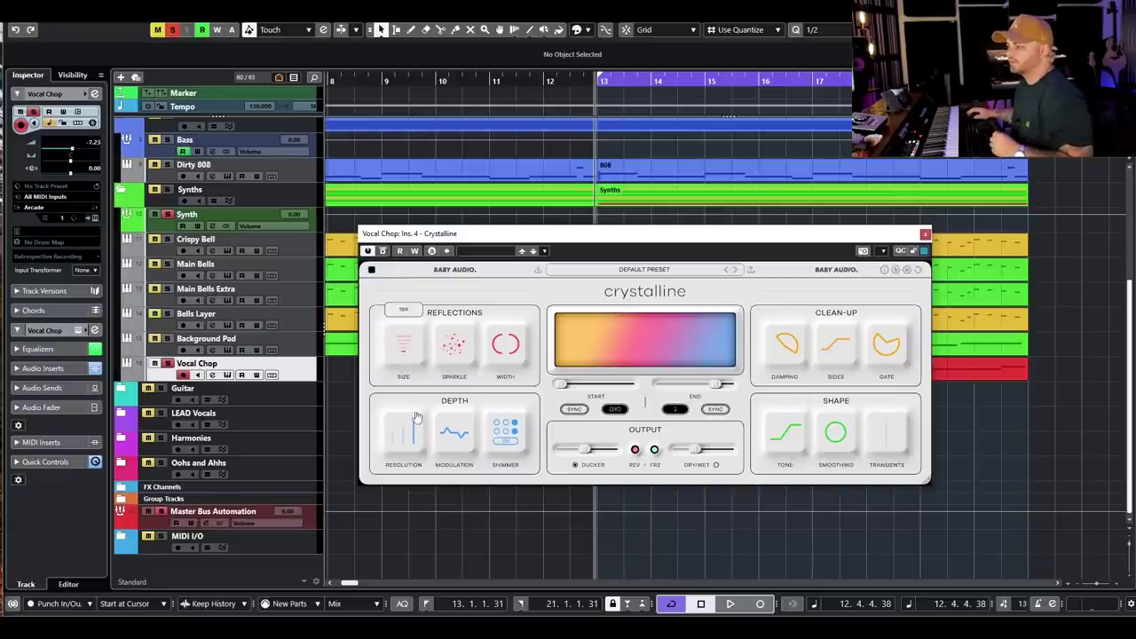
key("space")
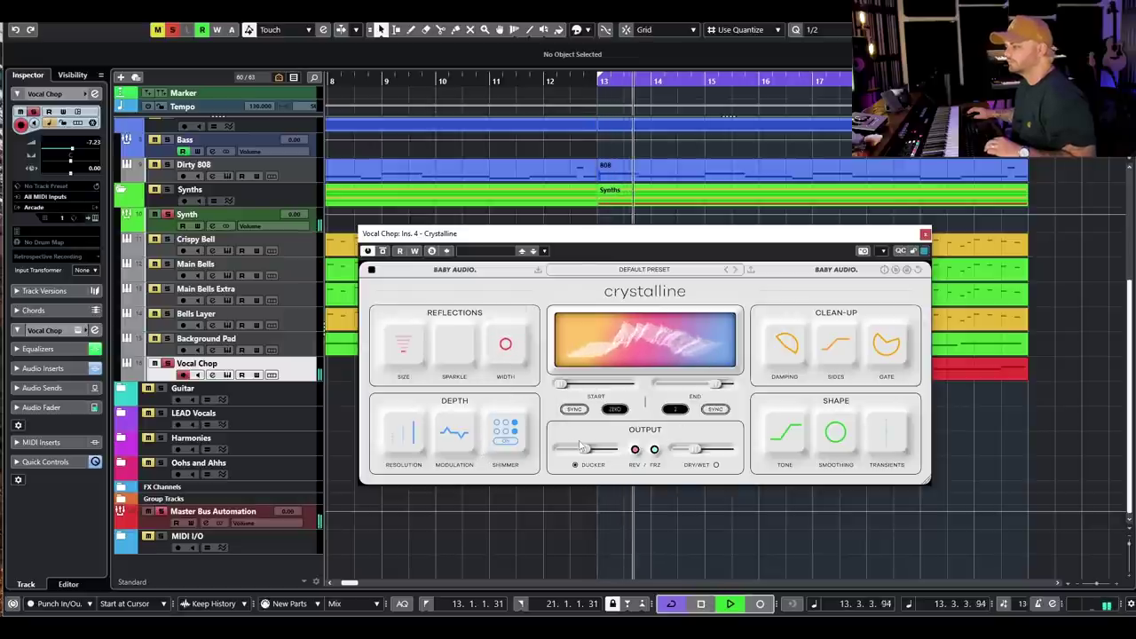
left_click_drag(583, 451, 547, 459)
key("space")
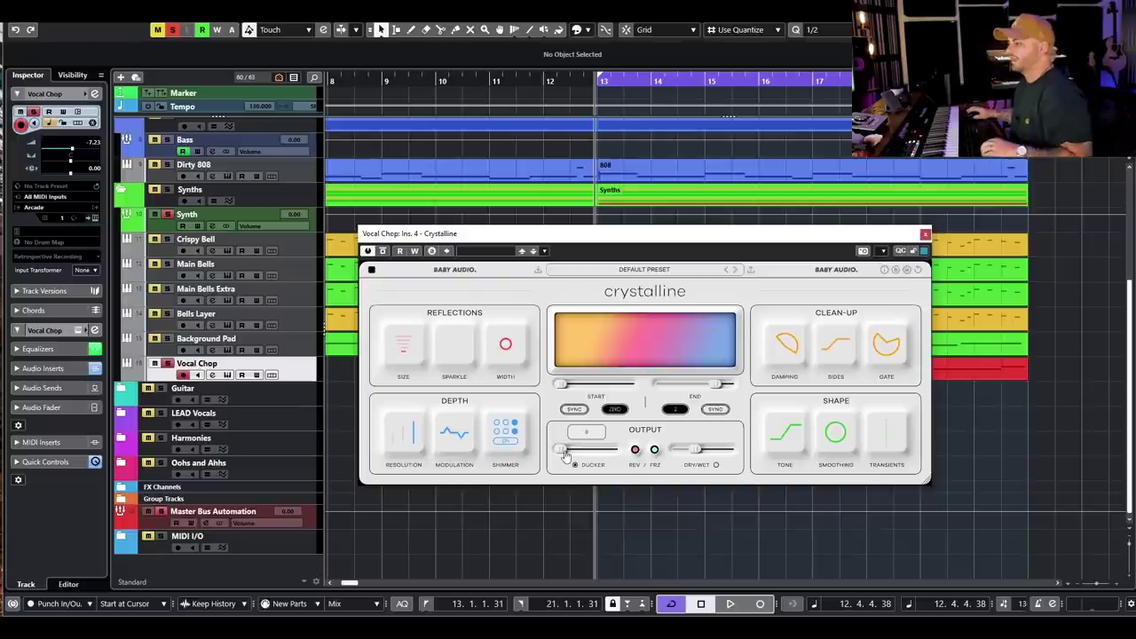
key("space")
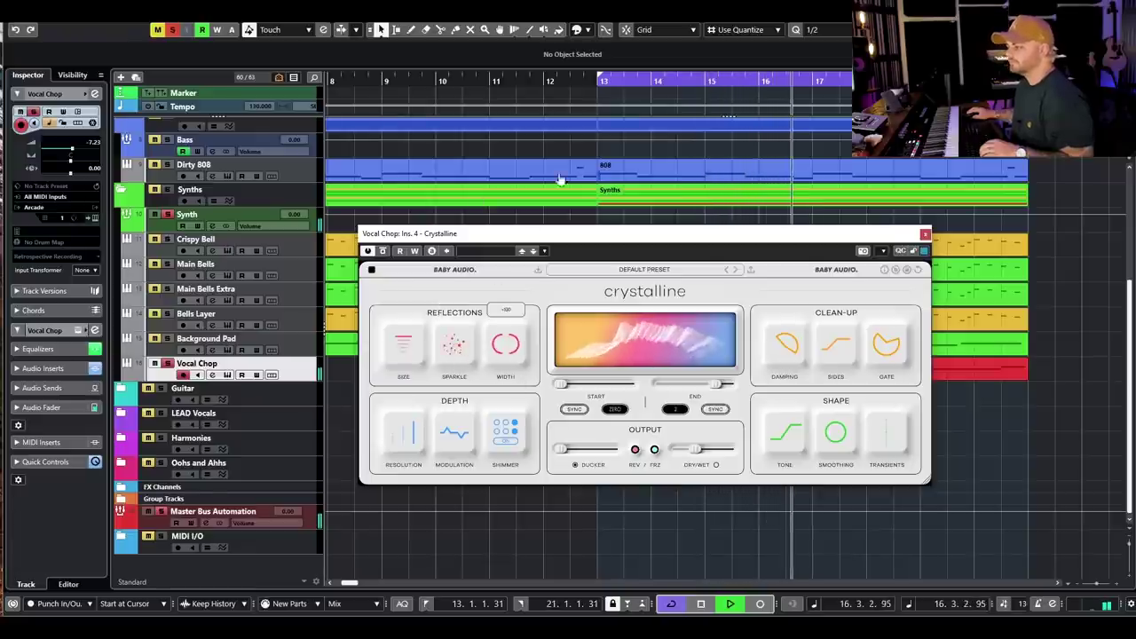
key("space")
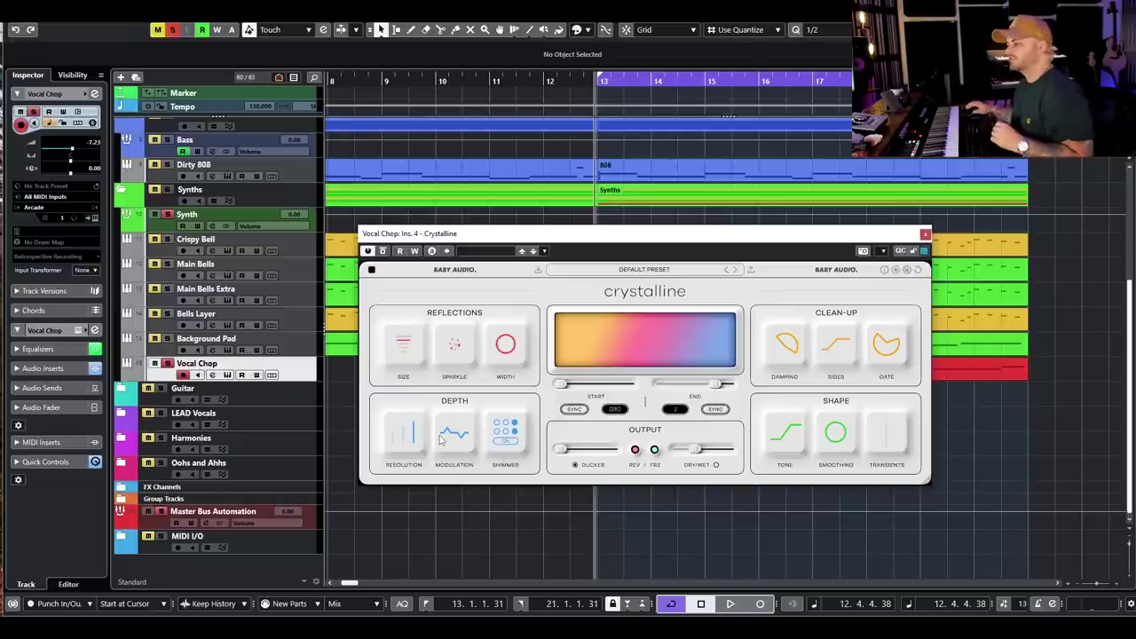
- Audition the loop with Crystalline's Modulation at 100 and at 0, and restore a moderate modulation amount
mouse_move(402, 437)
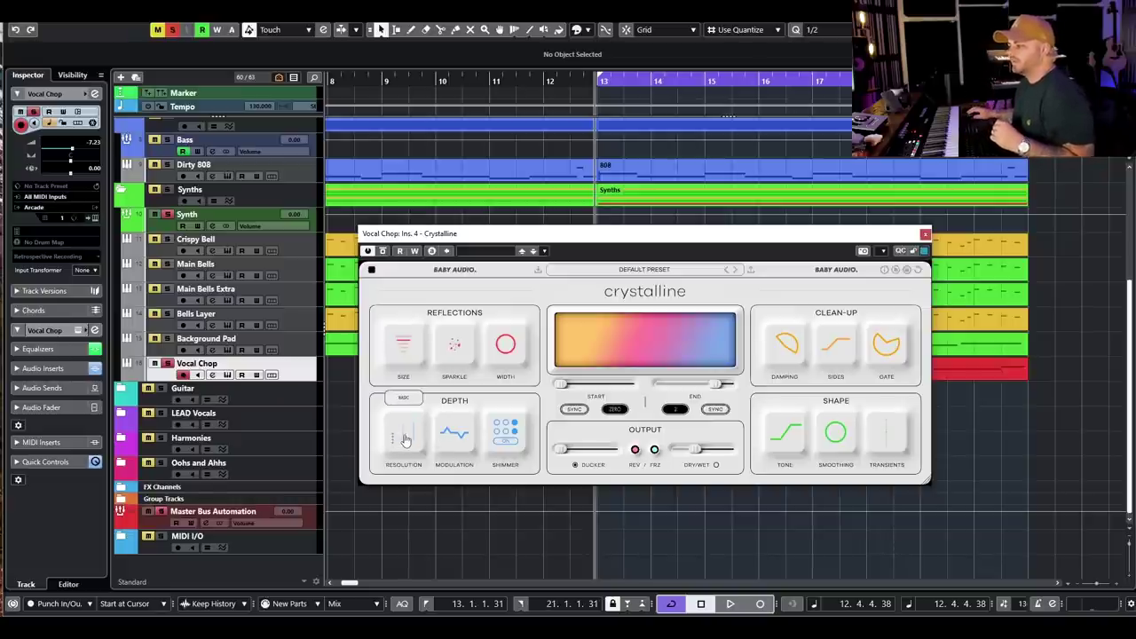
left_click_drag(447, 450, 502, 241)
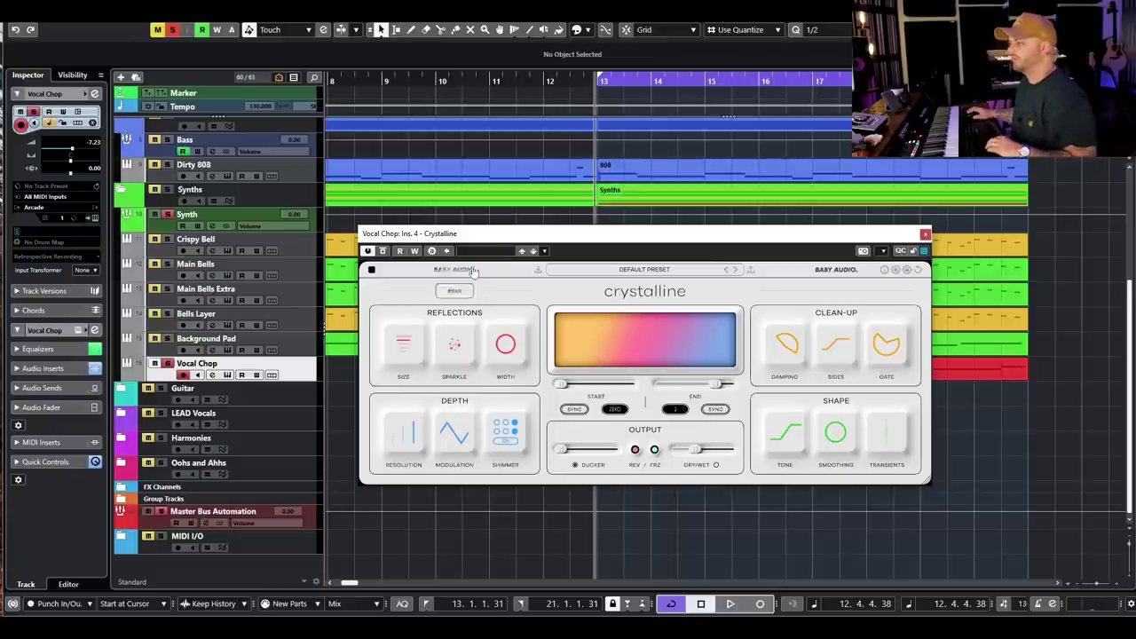
key("space")
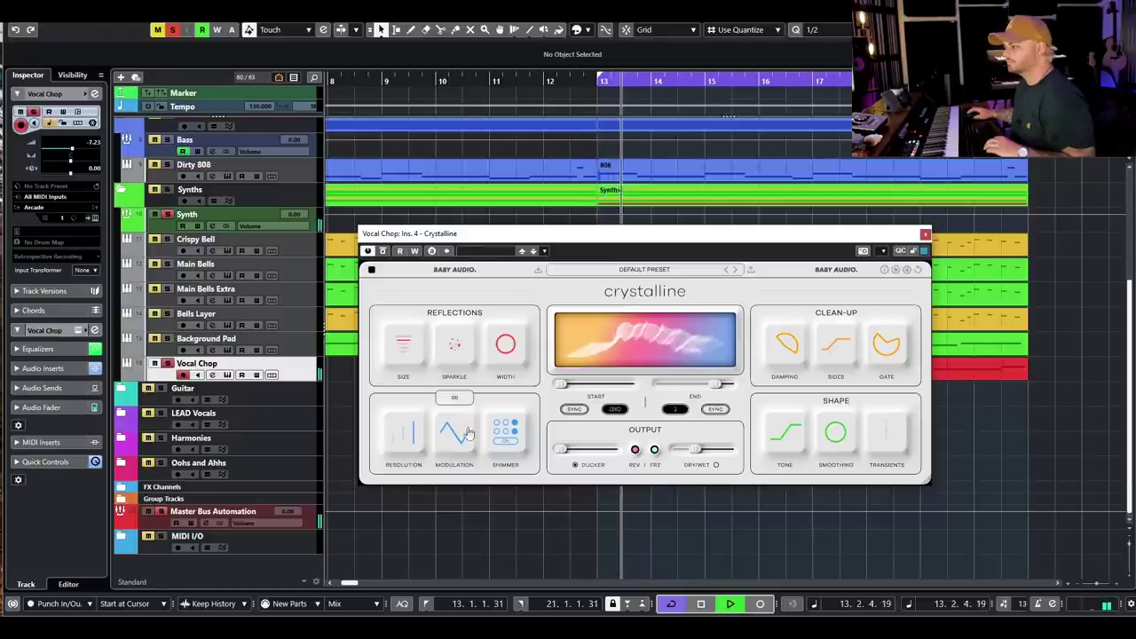
key("space")
left_click_drag(461, 437, 486, 453)
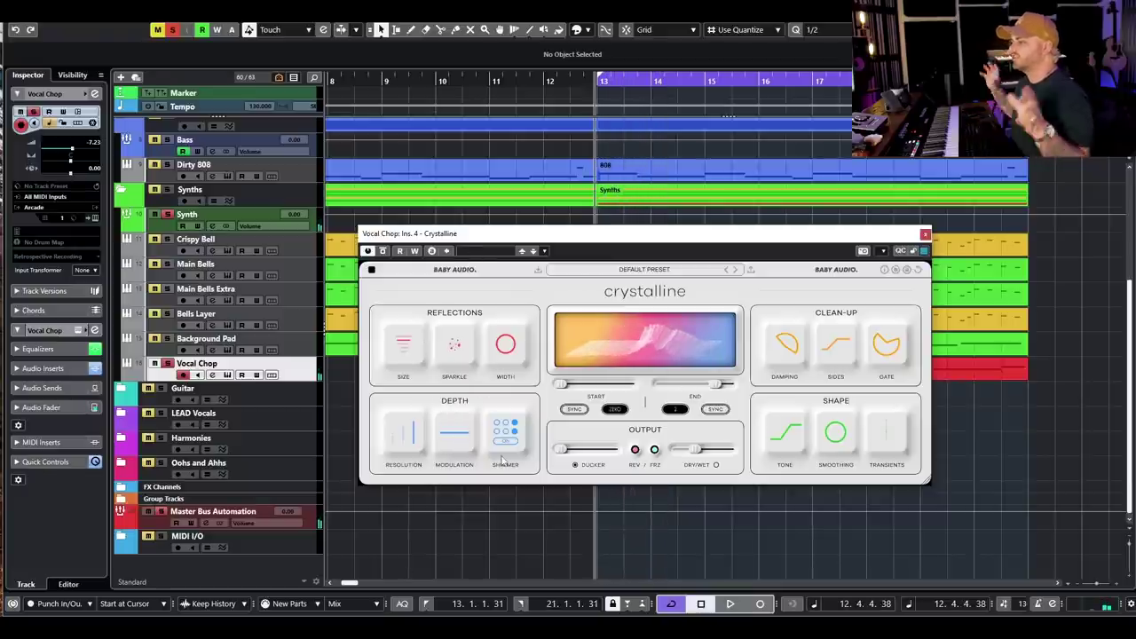
key("space")
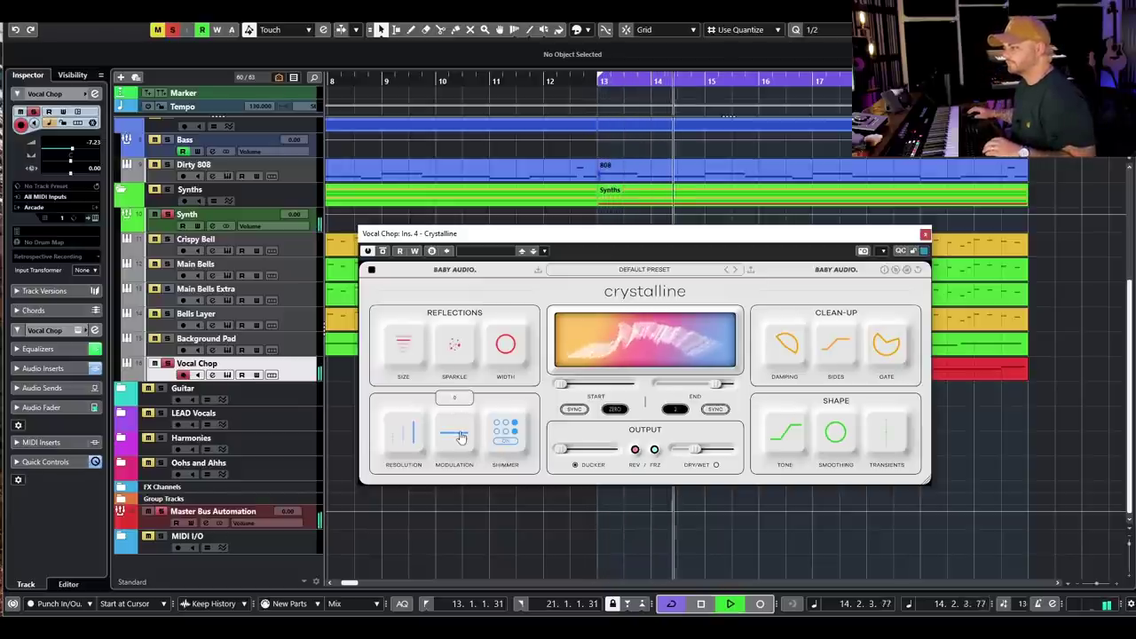
key("space")
left_click_drag(470, 434, 475, 369)
- Try different option and level settings on the Shimmer control in the Depth section
left_click(509, 443)
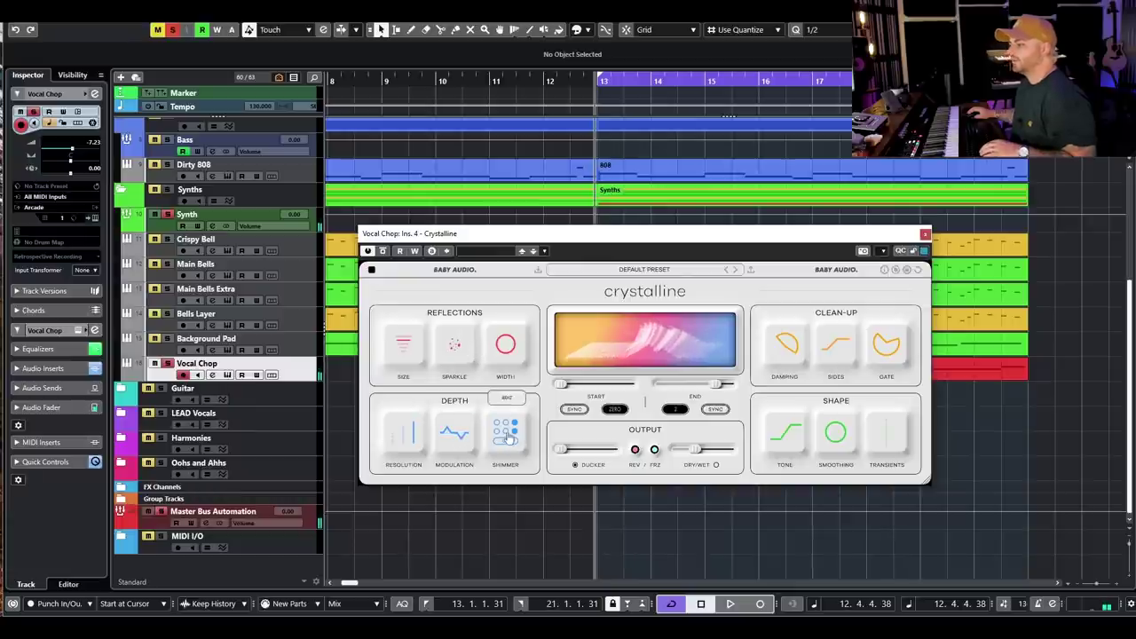
left_click(511, 445)
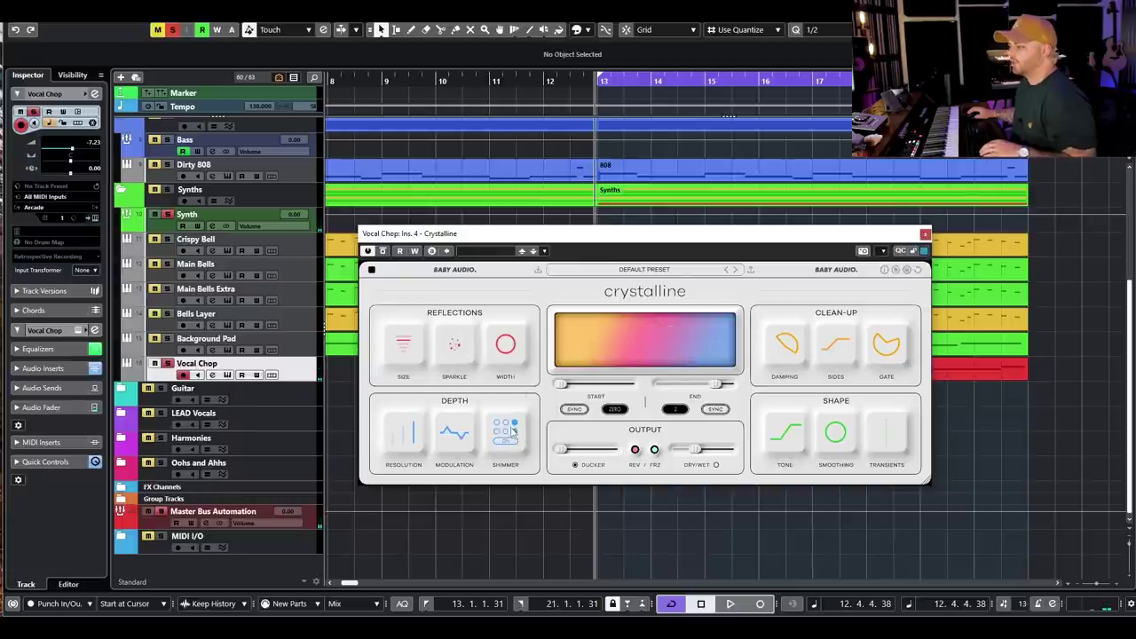
mouse_move(505, 426)
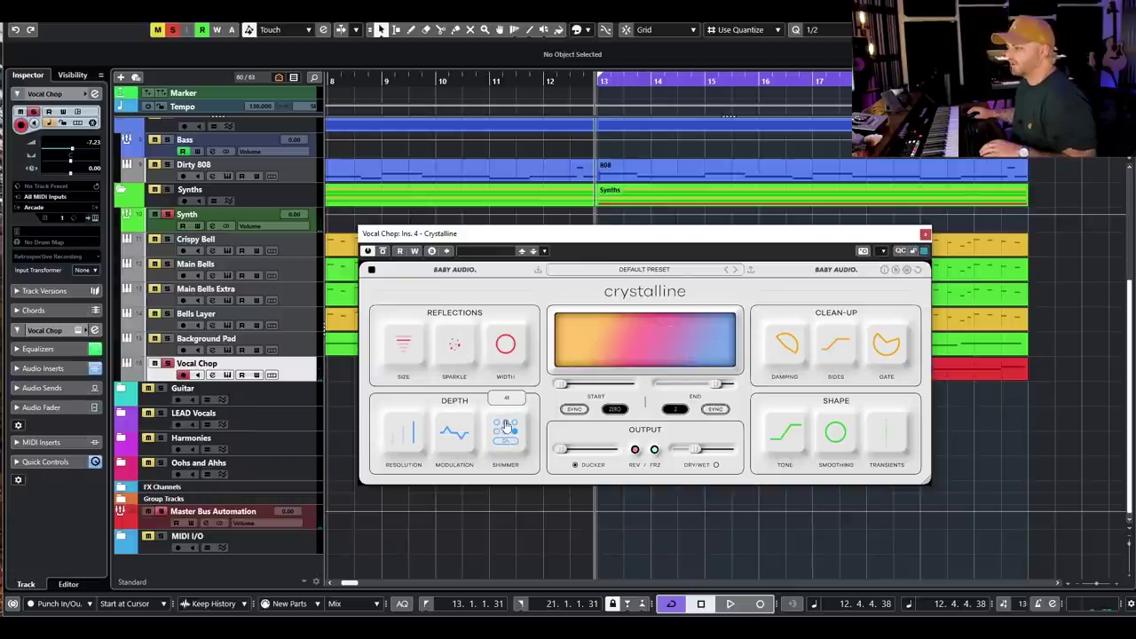
left_click(513, 423)
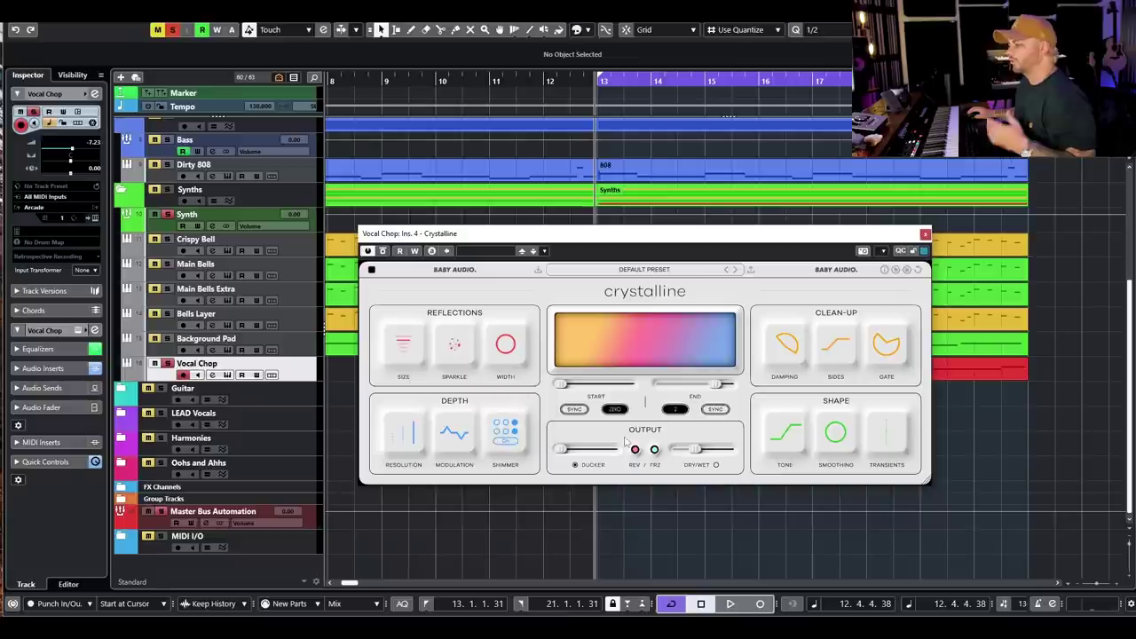
- Adjust the high-pass and low-pass cutoffs of the Damping control to narrow the reverb's frequency range
left_click_drag(787, 352, 778, 345)
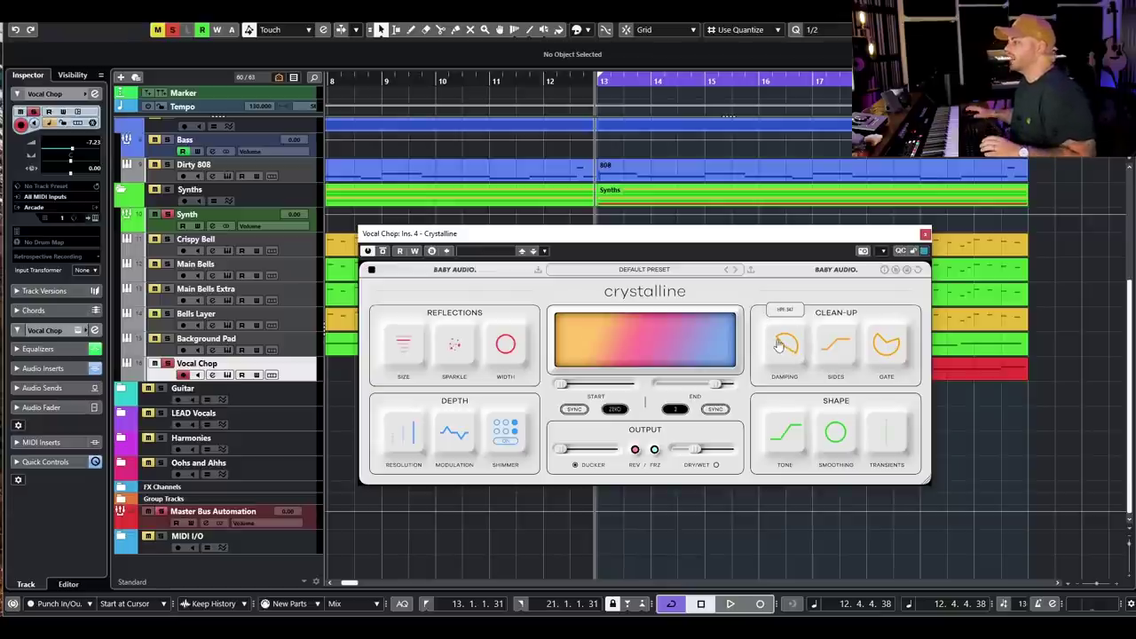
left_click_drag(778, 346, 826, 378)
left_click_drag(784, 346, 778, 359)
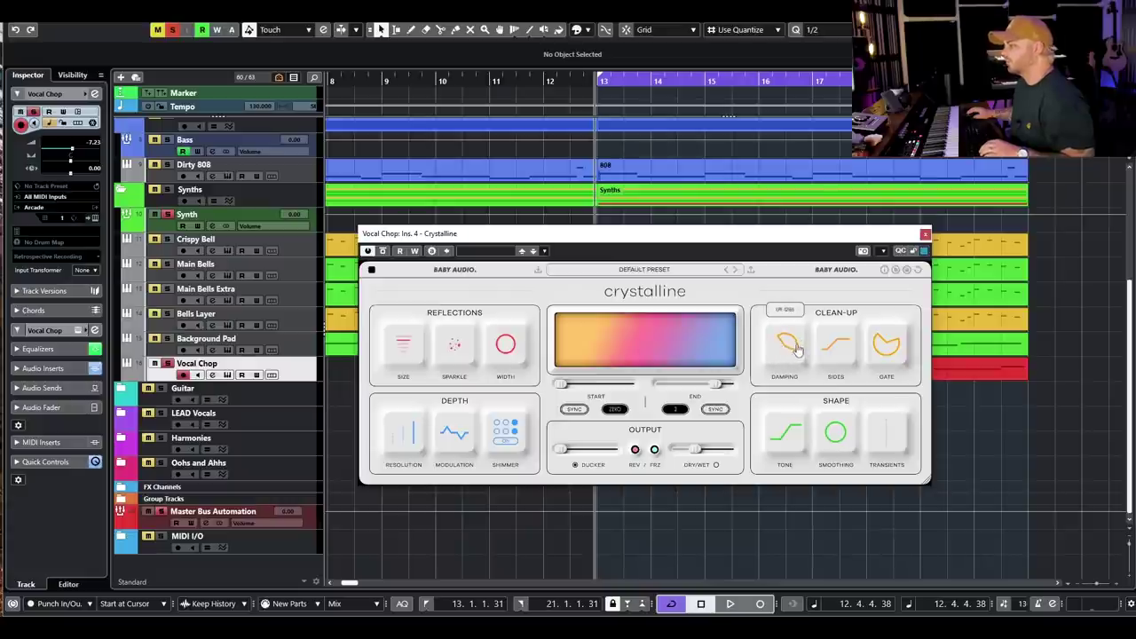
- Try lower and higher cutoff frequencies on the Clean-Up section's Sides control while auditioning the loop
mouse_move(840, 353)
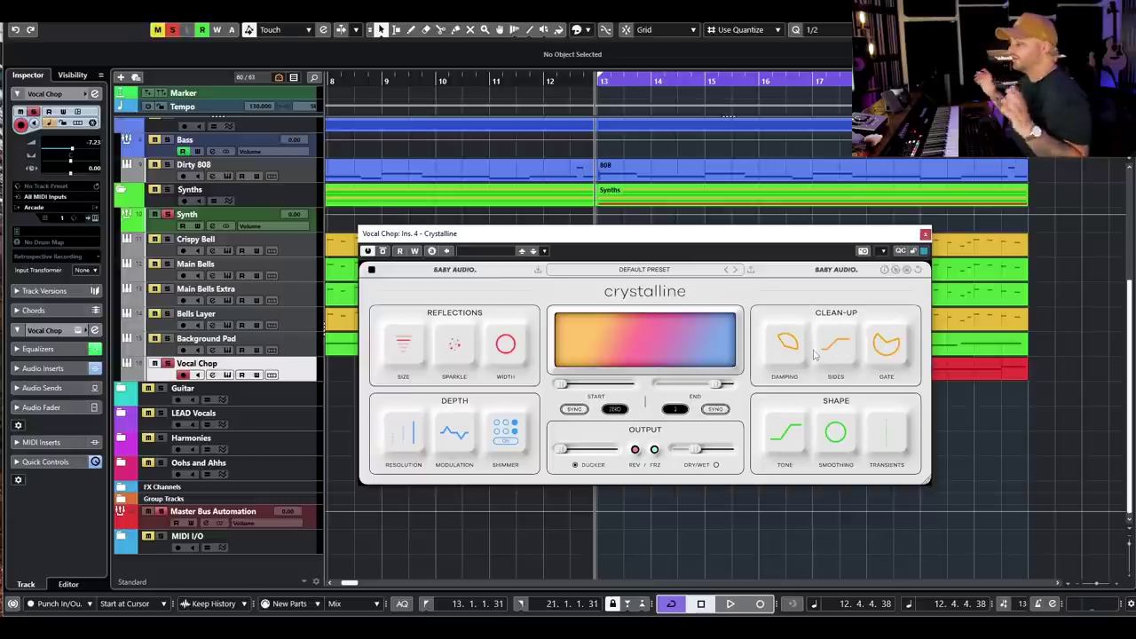
left_click_drag(843, 336, 855, 286)
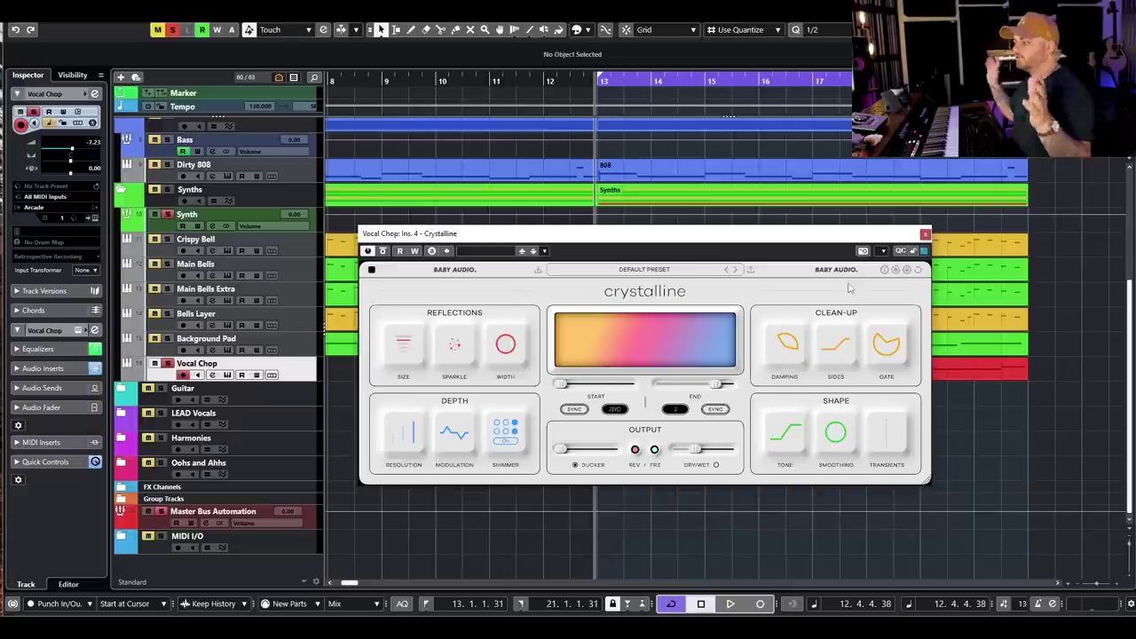
mouse_move(839, 352)
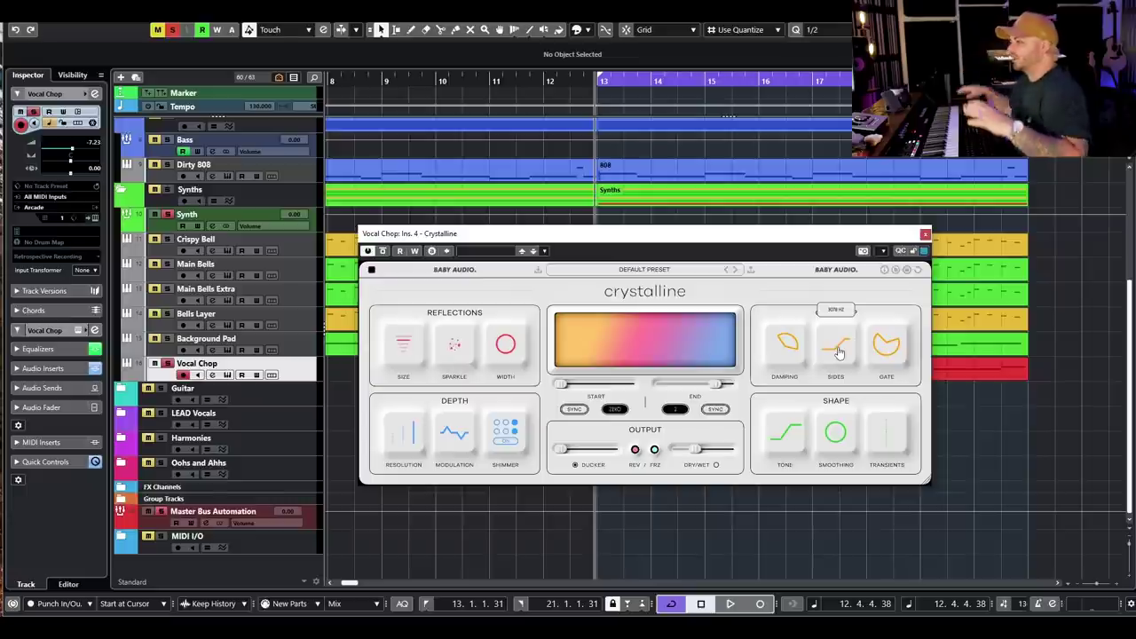
left_click_drag(814, 361, 803, 399)
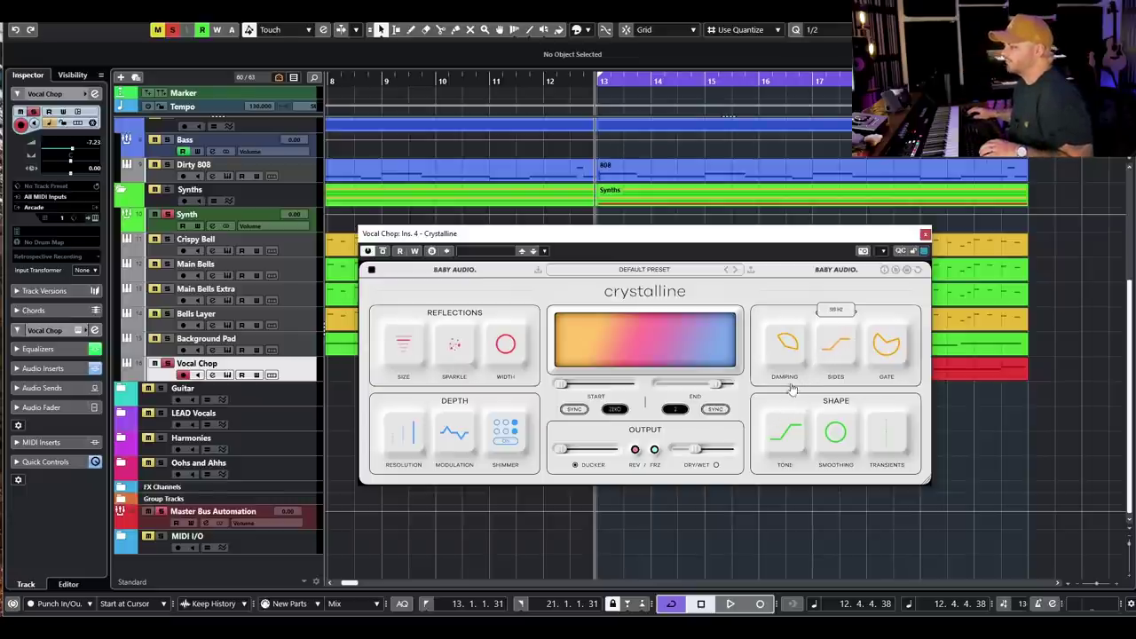
key("space")
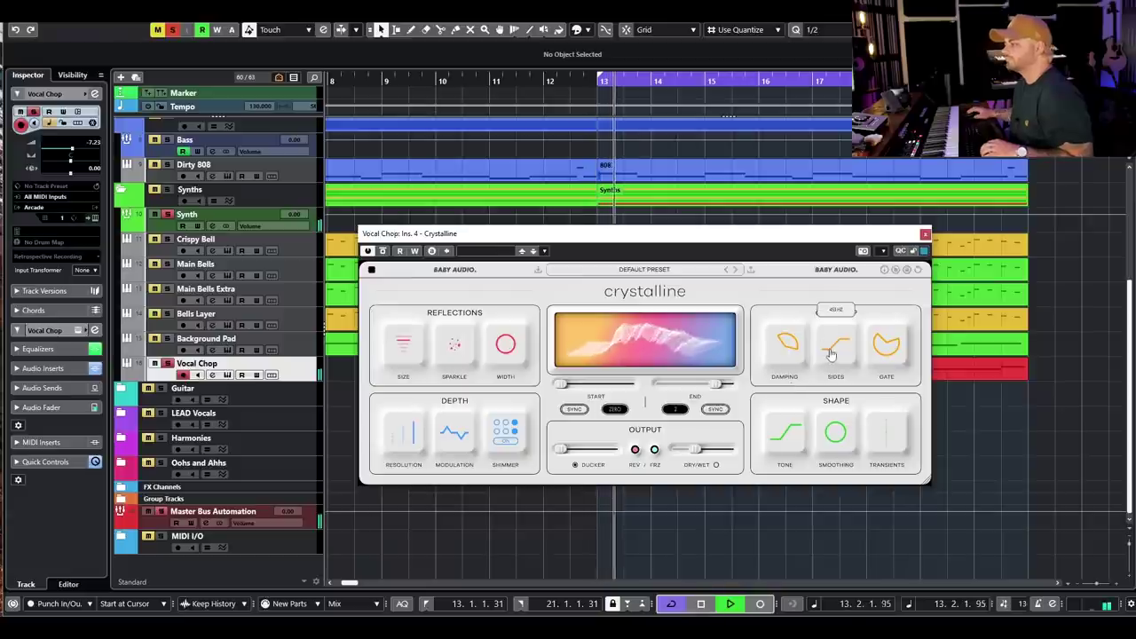
key("space")
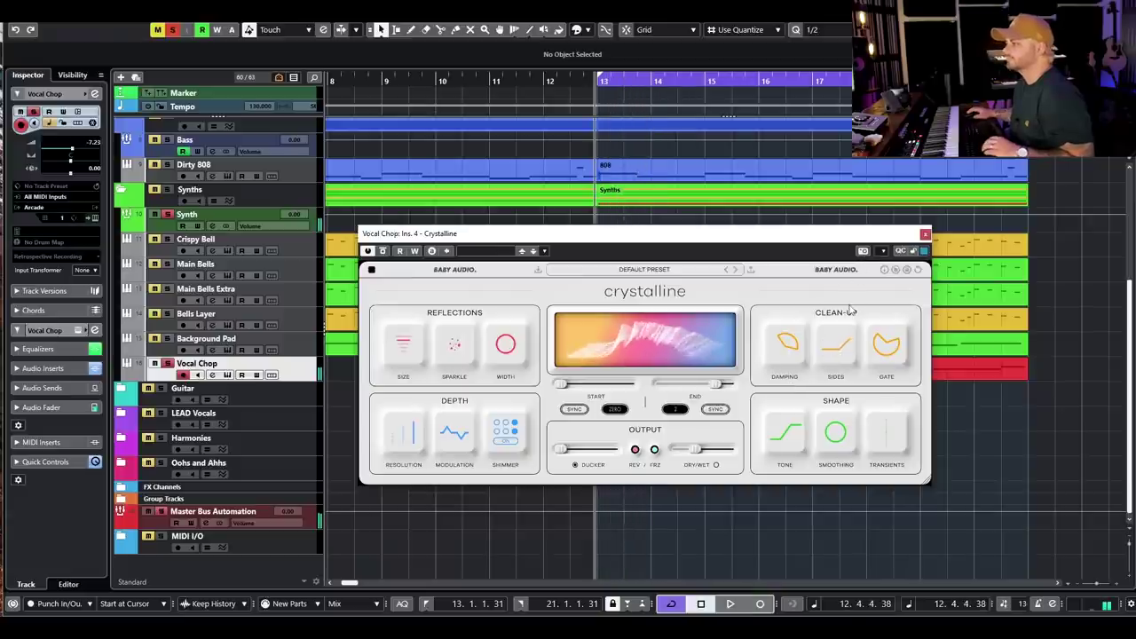
- Lower the Sides cutoff from its maximum to a mid-range frequency and audition the loop
mouse_move(840, 356)
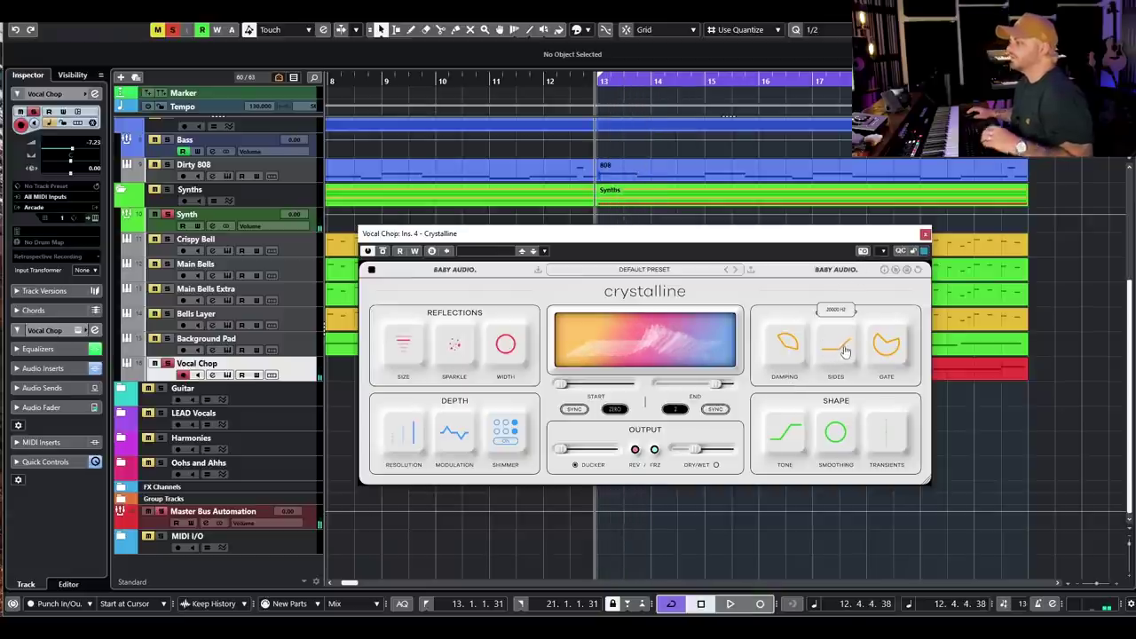
left_click_drag(846, 354, 823, 370)
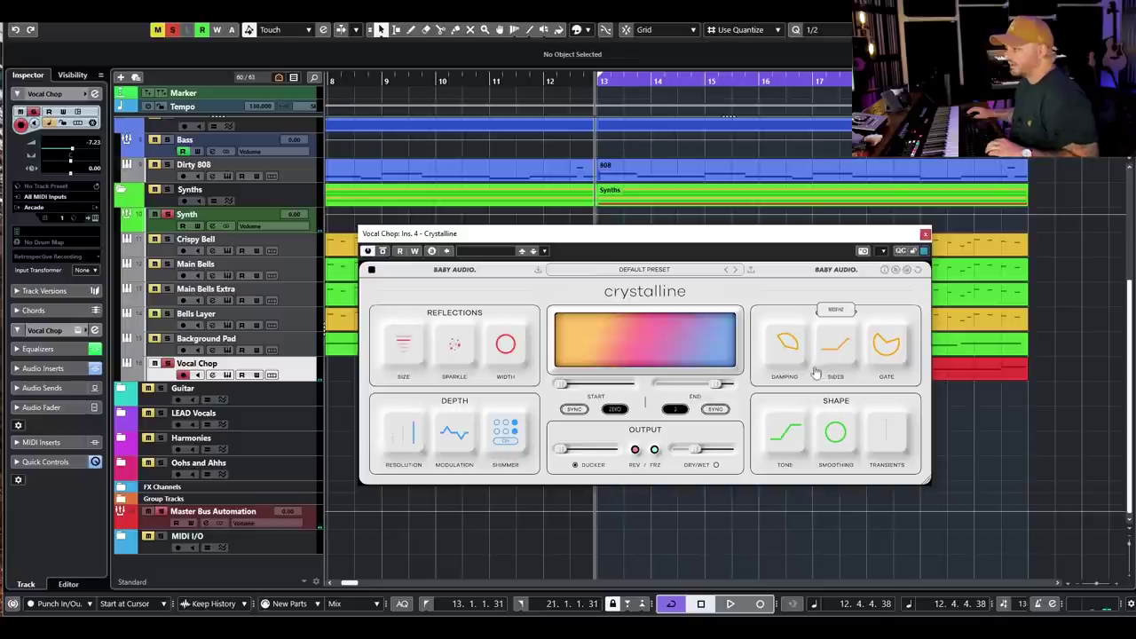
key("space")
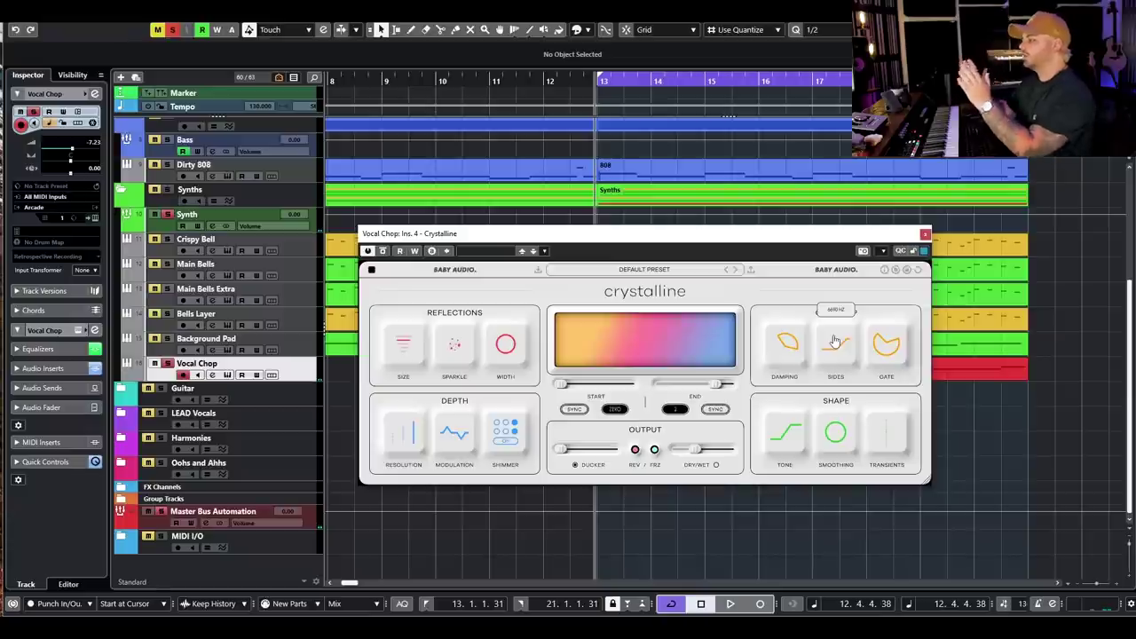
left_click_drag(834, 341, 817, 389)
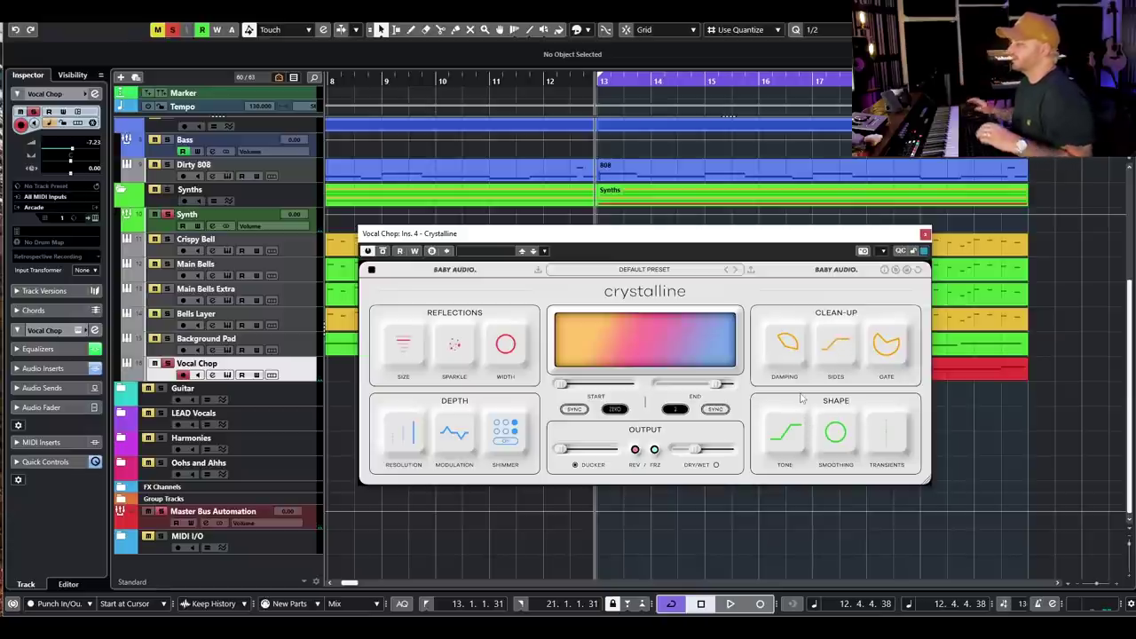
- Try the Gate control in the Clean-Up section and audition the loop with different Tone settings
mouse_move(885, 344)
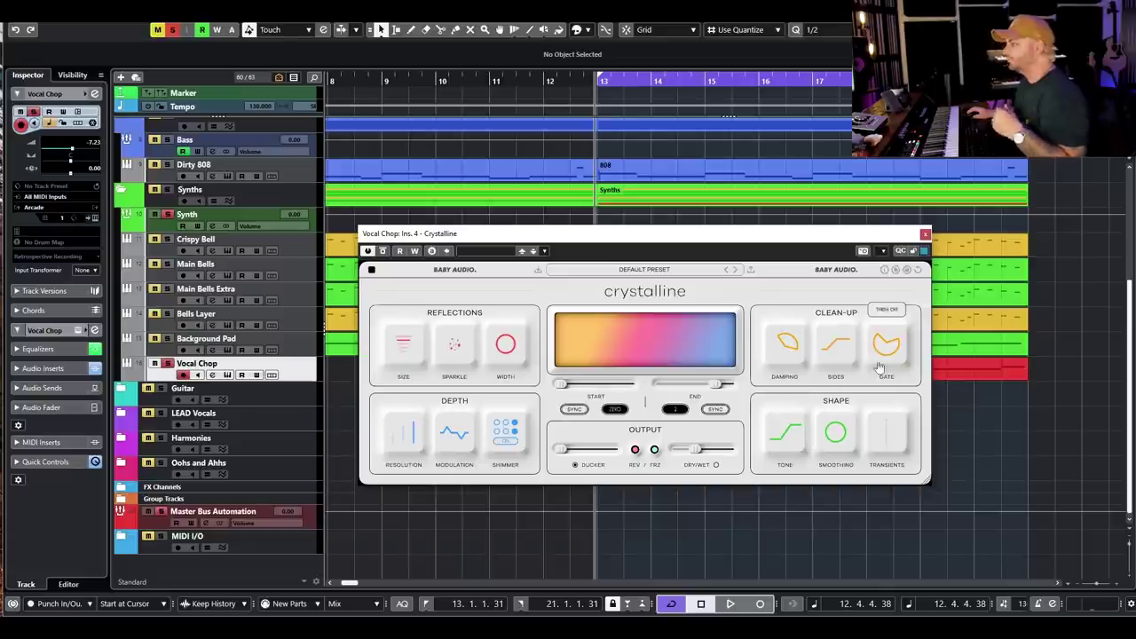
left_click_drag(893, 354, 884, 346)
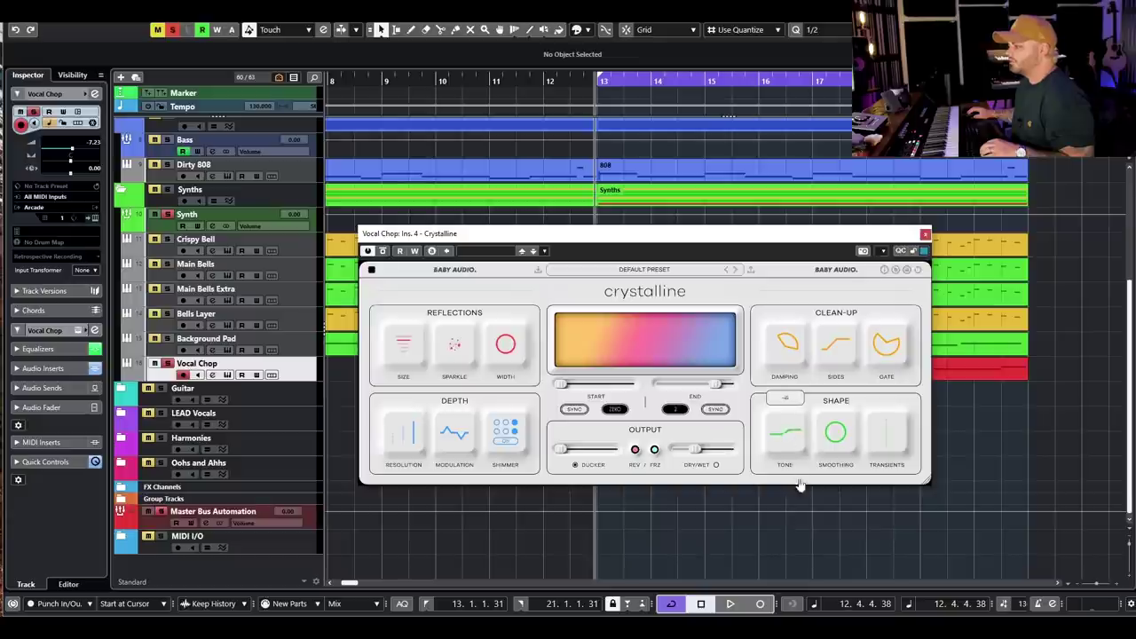
left_click_drag(807, 444, 790, 445)
key("space")
key("space")
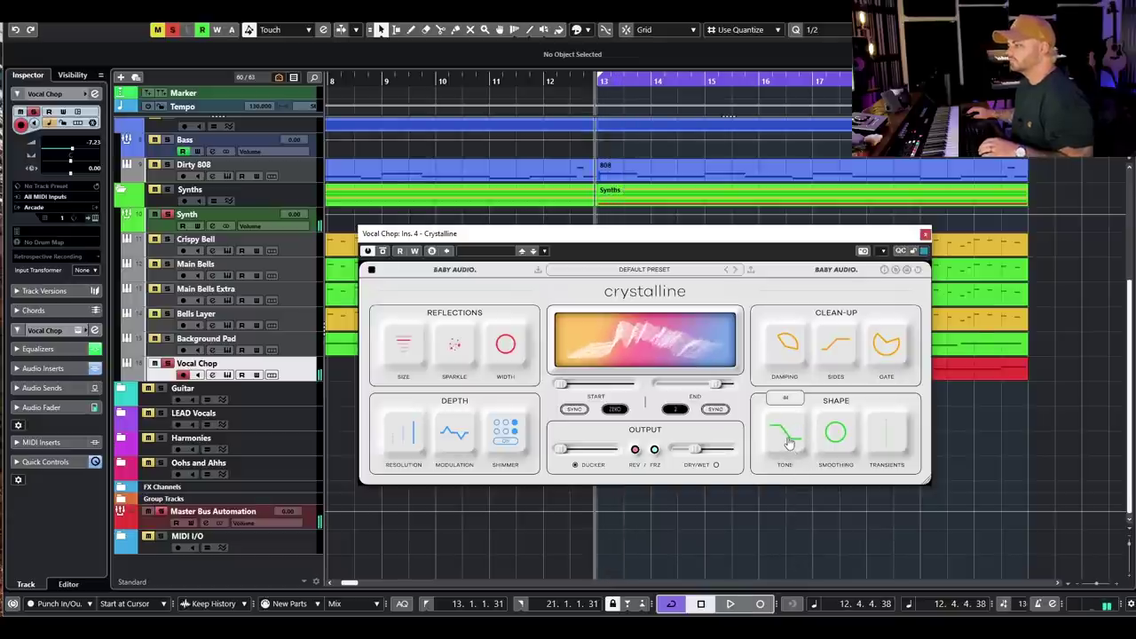
key("space")
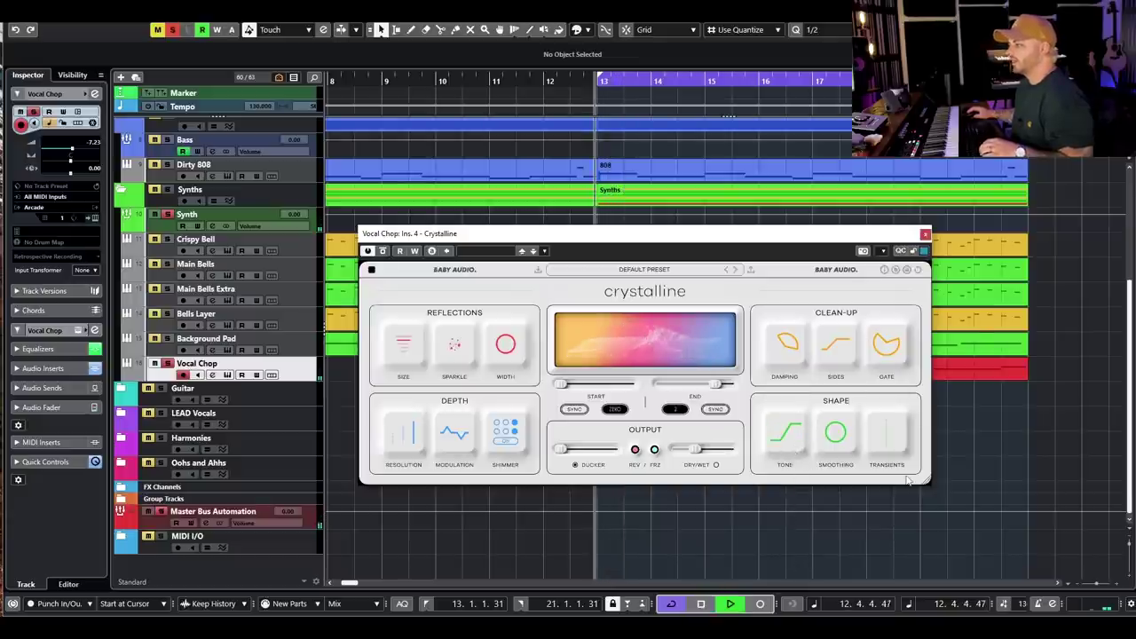
- Try different Sustain and Attack settings on the Transients control in the Shape section while auditioning the loop
key("space")
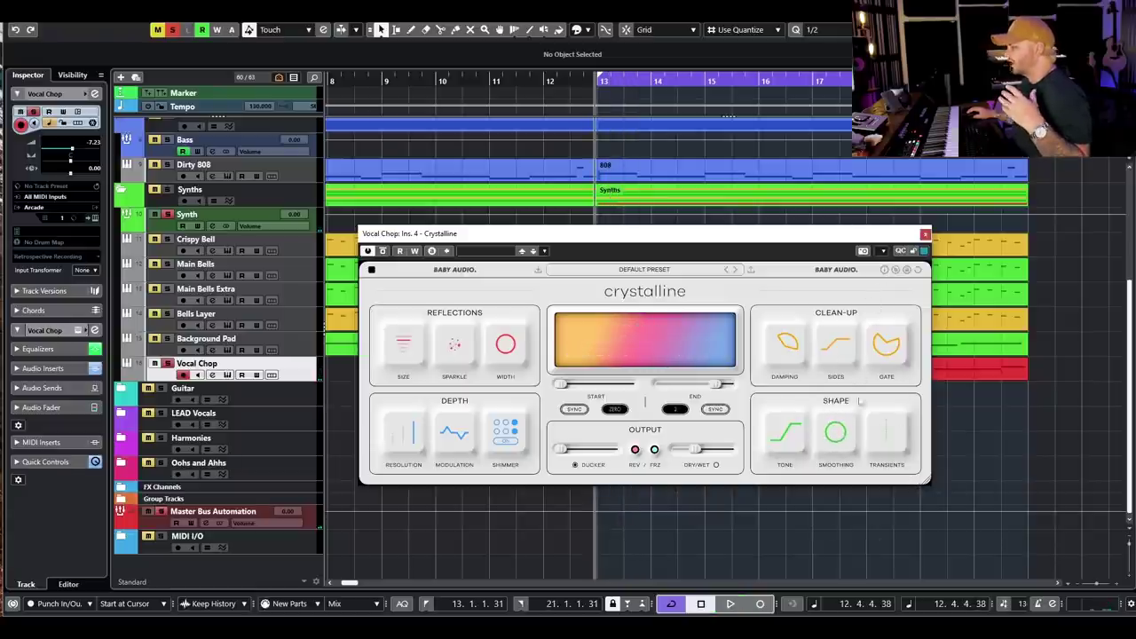
mouse_move(893, 443)
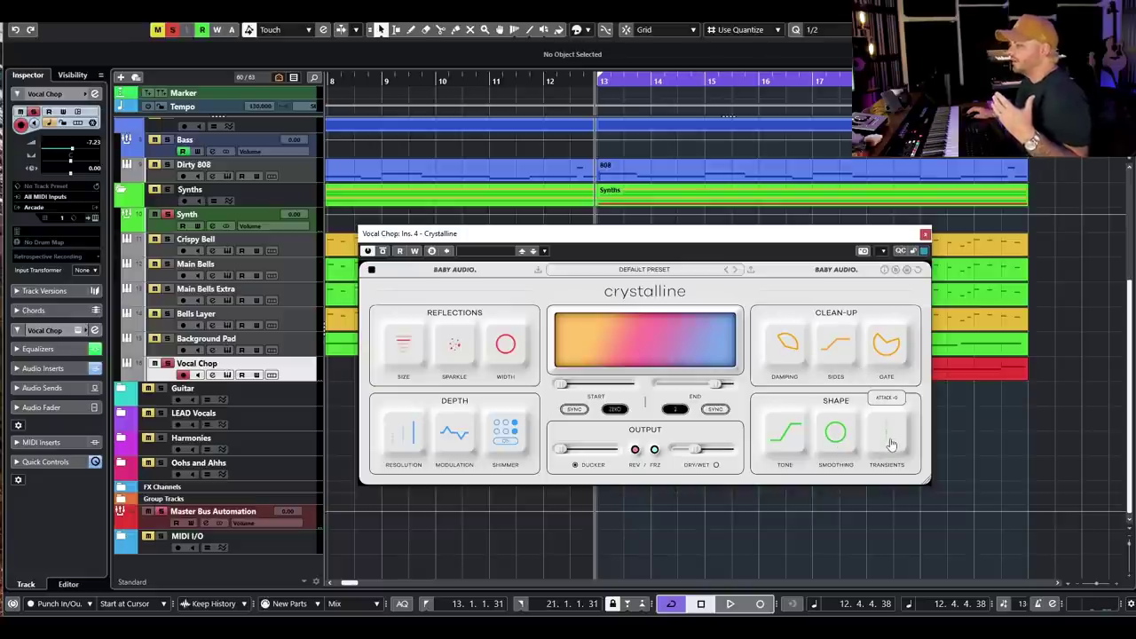
left_click_drag(891, 439, 928, 447)
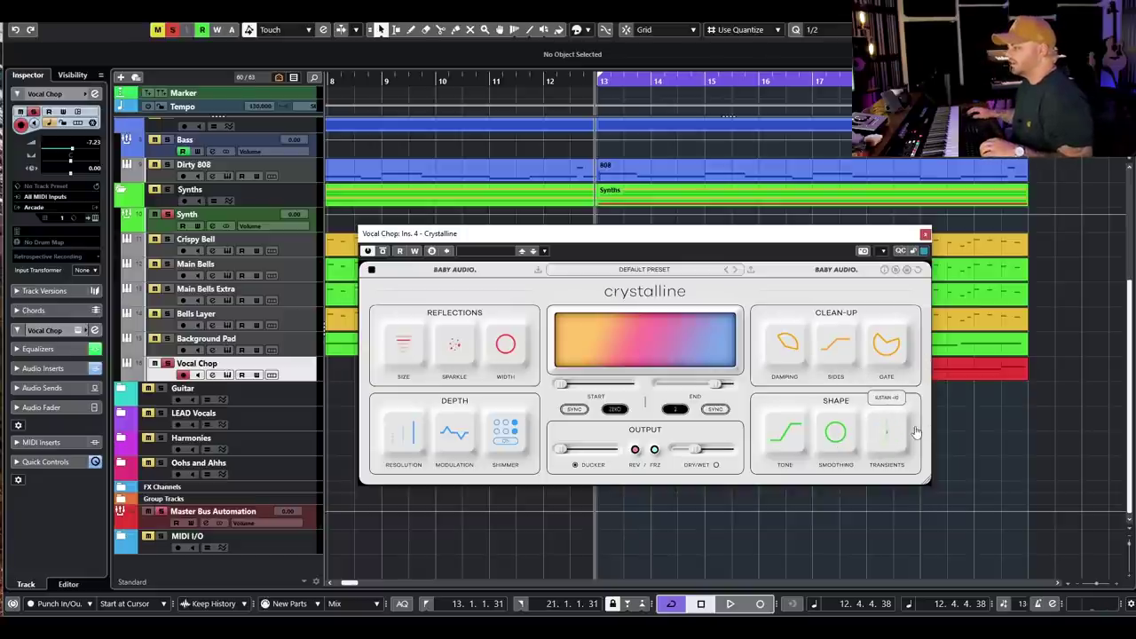
key("space")
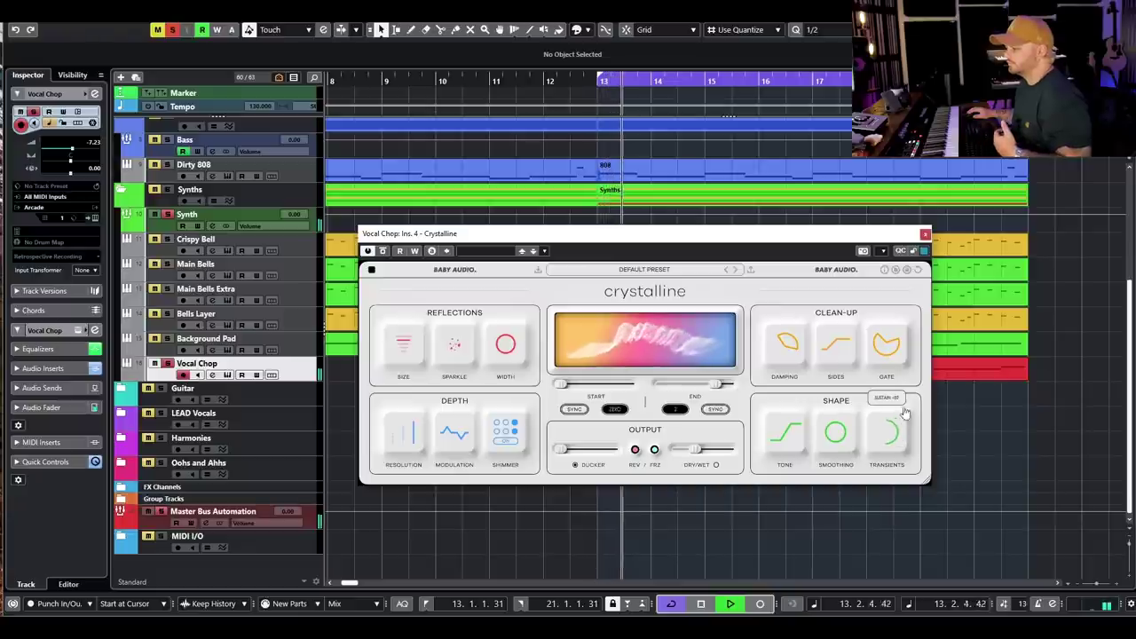
key("space")
left_click_drag(900, 439, 886, 524)
key("space")
mouse_move(881, 441)
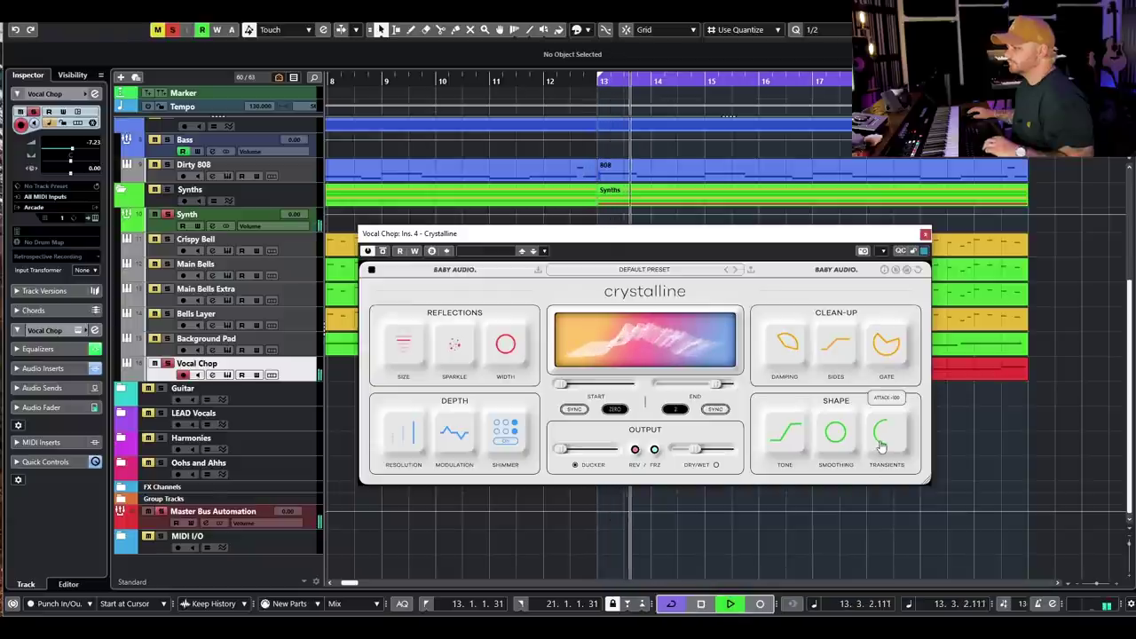
key("space")
mouse_move(882, 440)
left_mouse_down()
mouse_move(896, 432)
mouse_move(914, 359)
mouse_move(892, 433)
left_mouse_up()
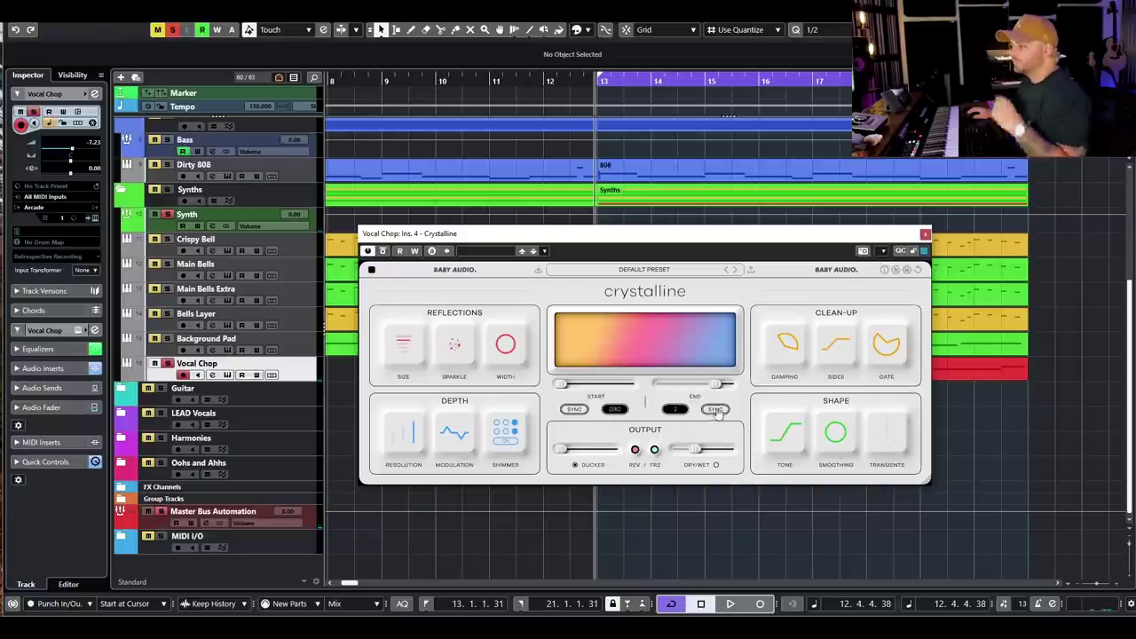
- Try moving the reverb's Start slider and lengthening its End time to 2-1/2
mouse_move(568, 385)
left_mouse_down()
mouse_move(600, 387)
mouse_move(560, 387)
left_mouse_up()
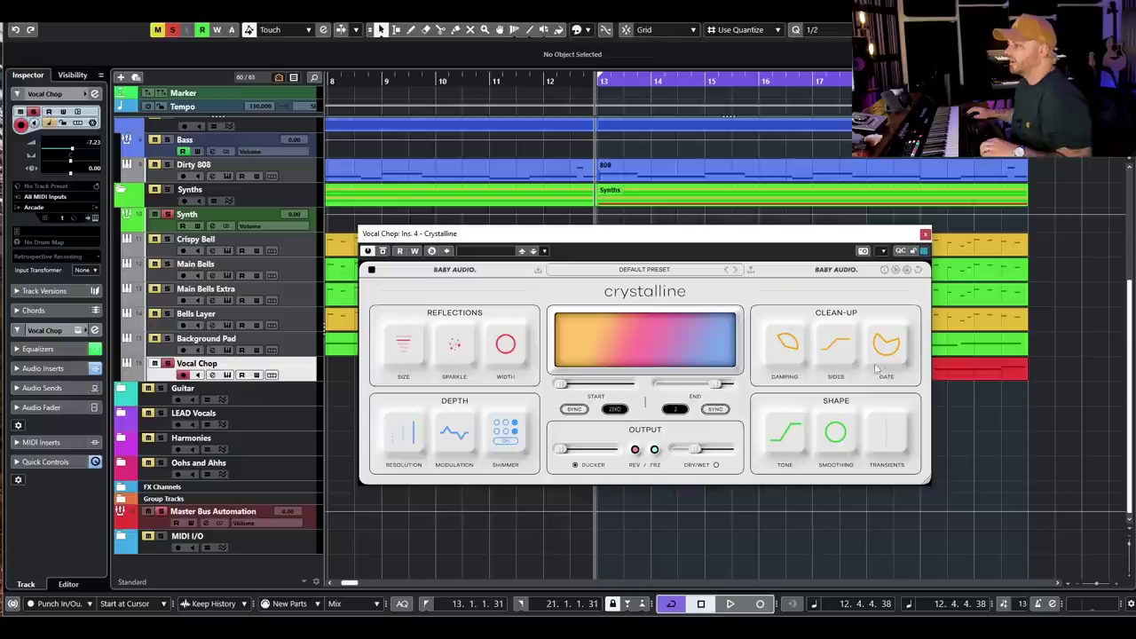
left_click_drag(718, 391, 720, 391)
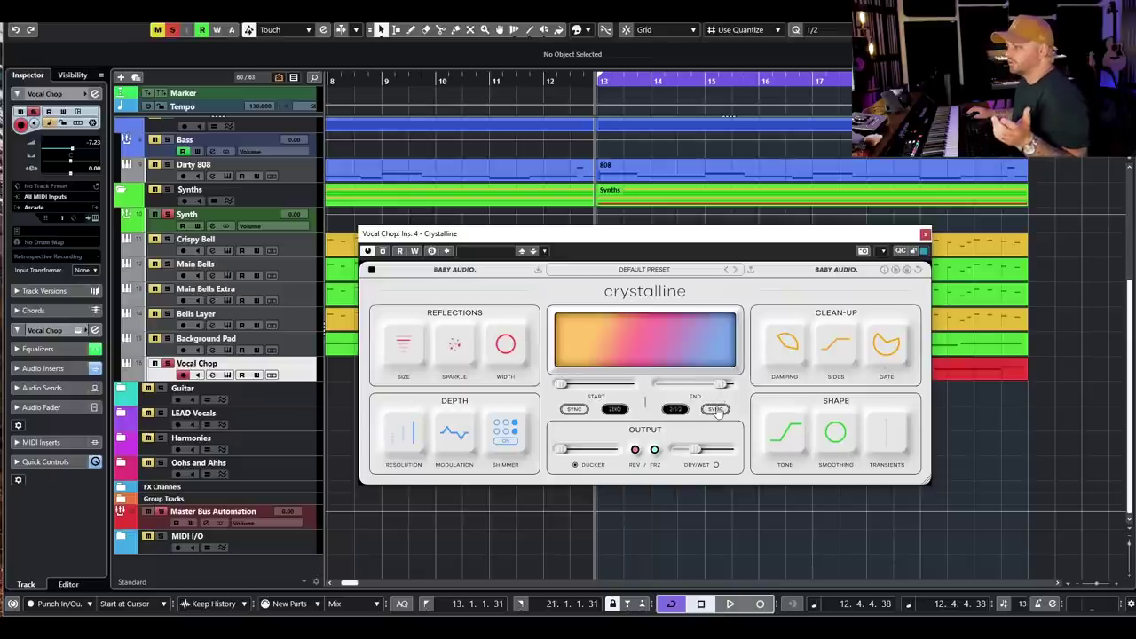
left_click_drag(723, 394, 717, 393)
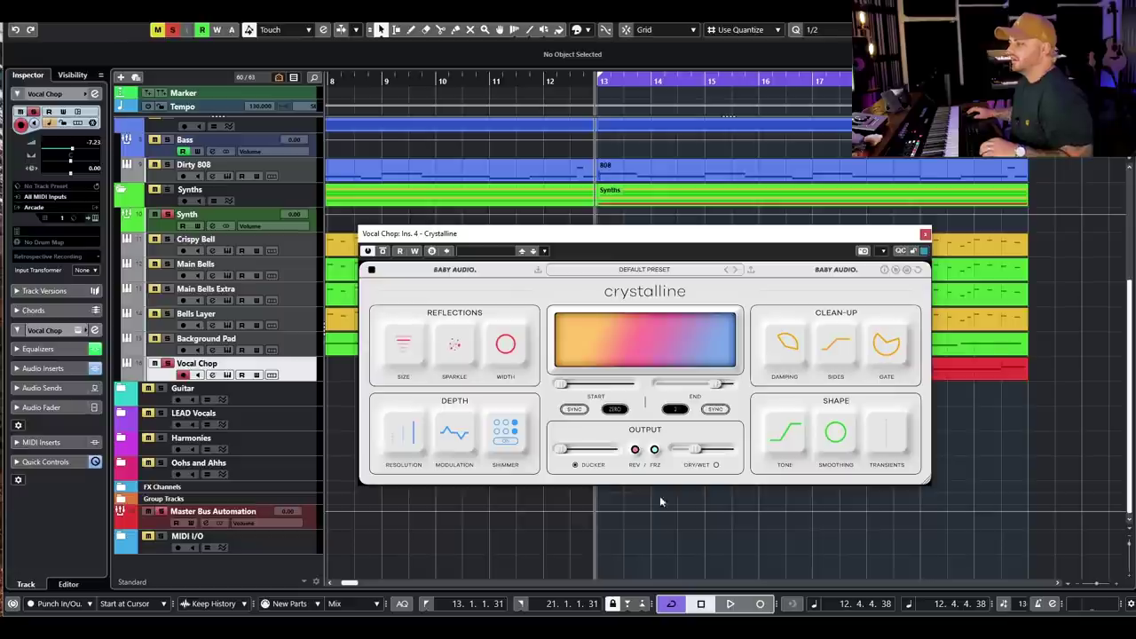
- Raise the Ducker to about halfway and Dry/Wet slightly, and compare the loop with Crystalline bypassed and active
left_click_drag(562, 450, 586, 452)
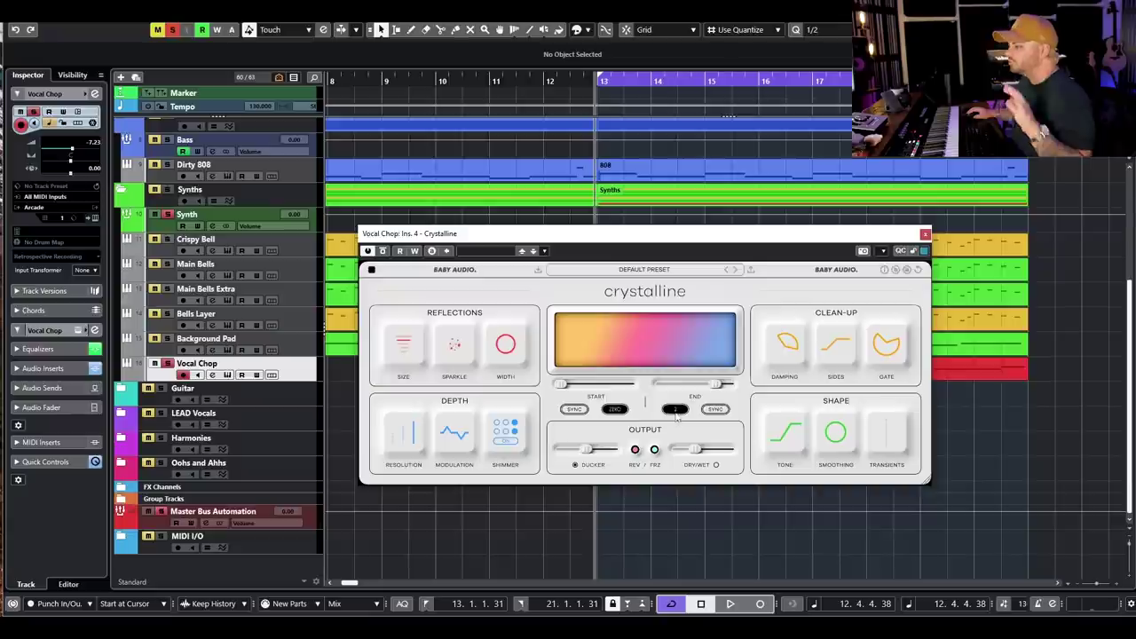
mouse_move(699, 452)
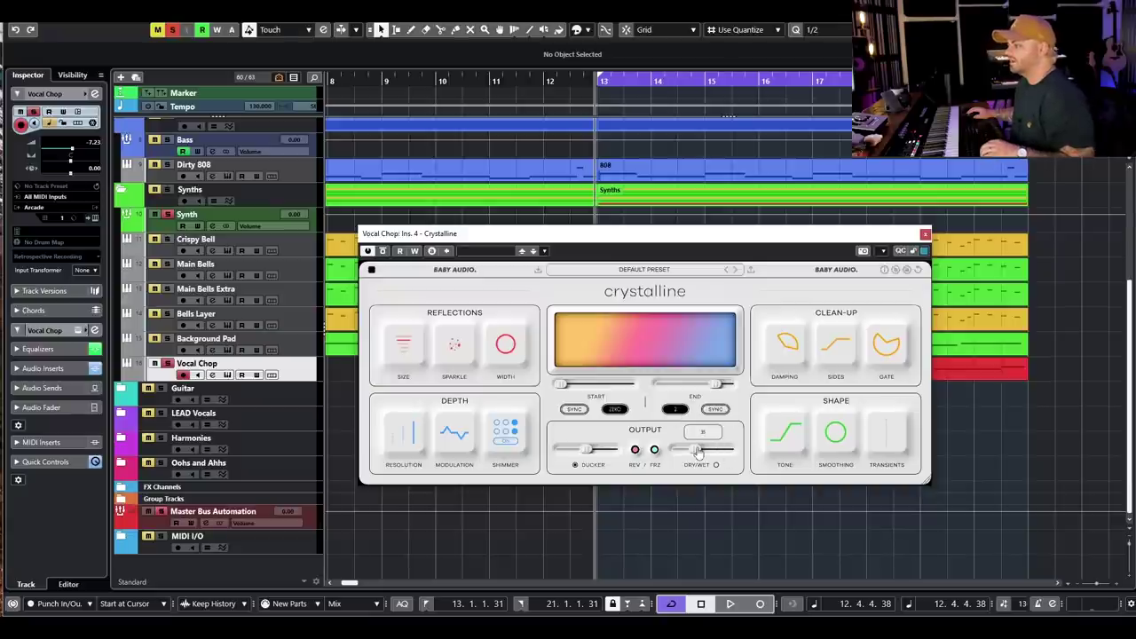
mouse_move(781, 349)
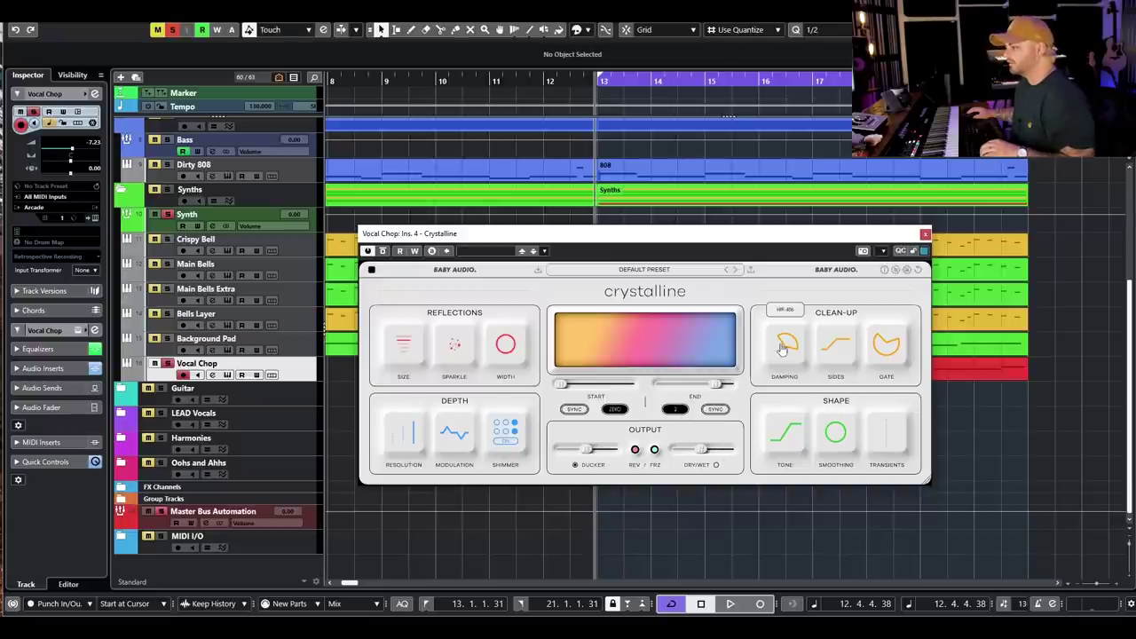
key("space")
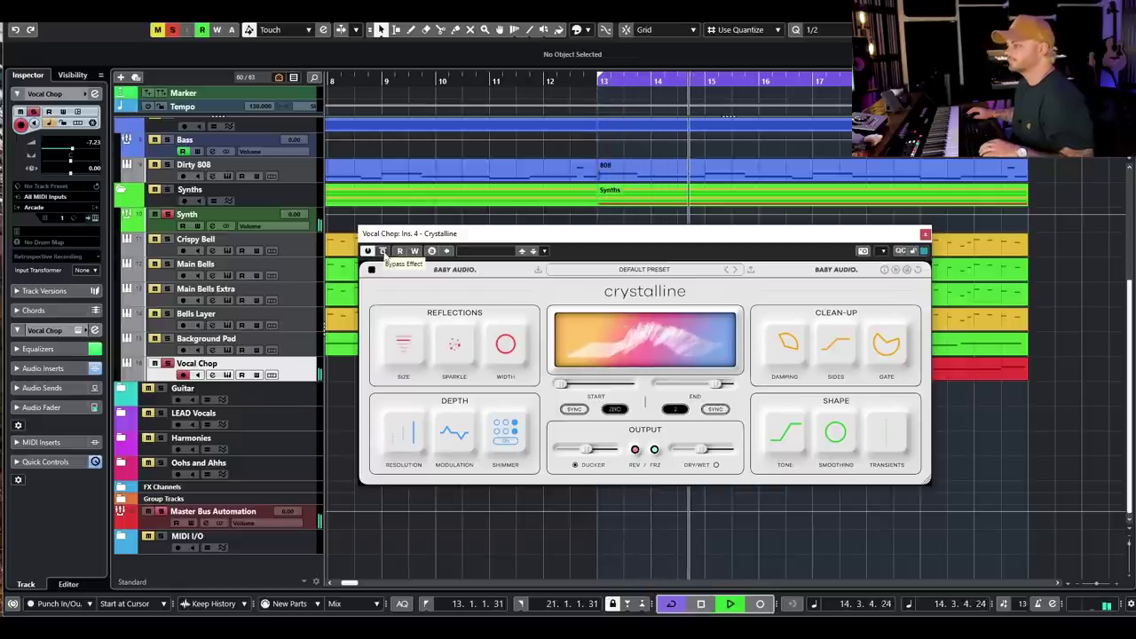
left_click(383, 251)
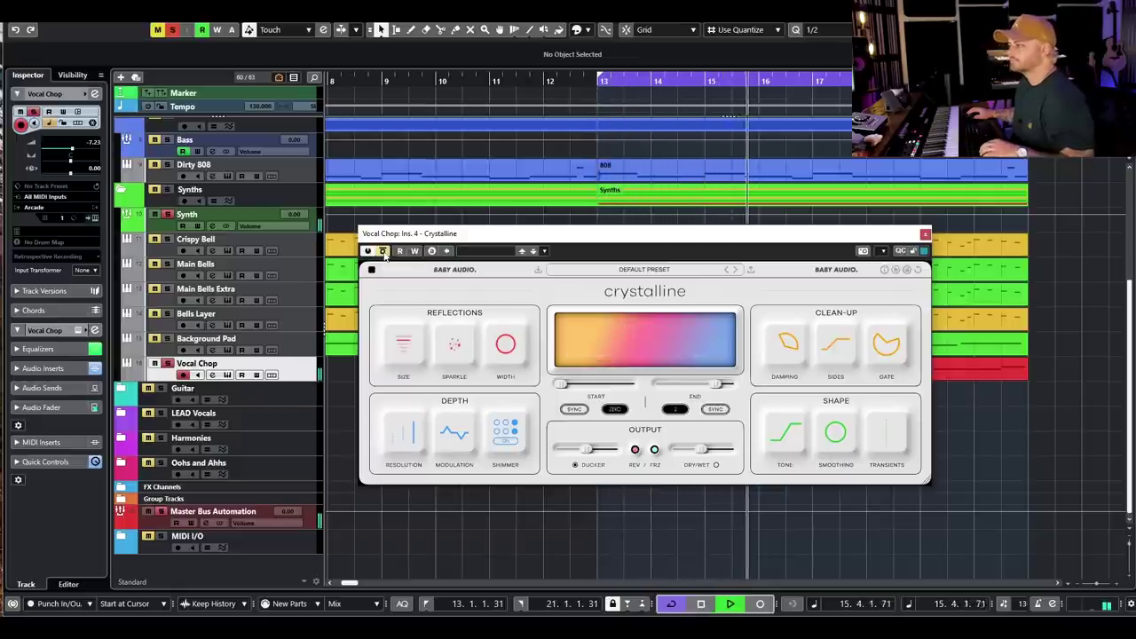
left_click(383, 251)
key("space")
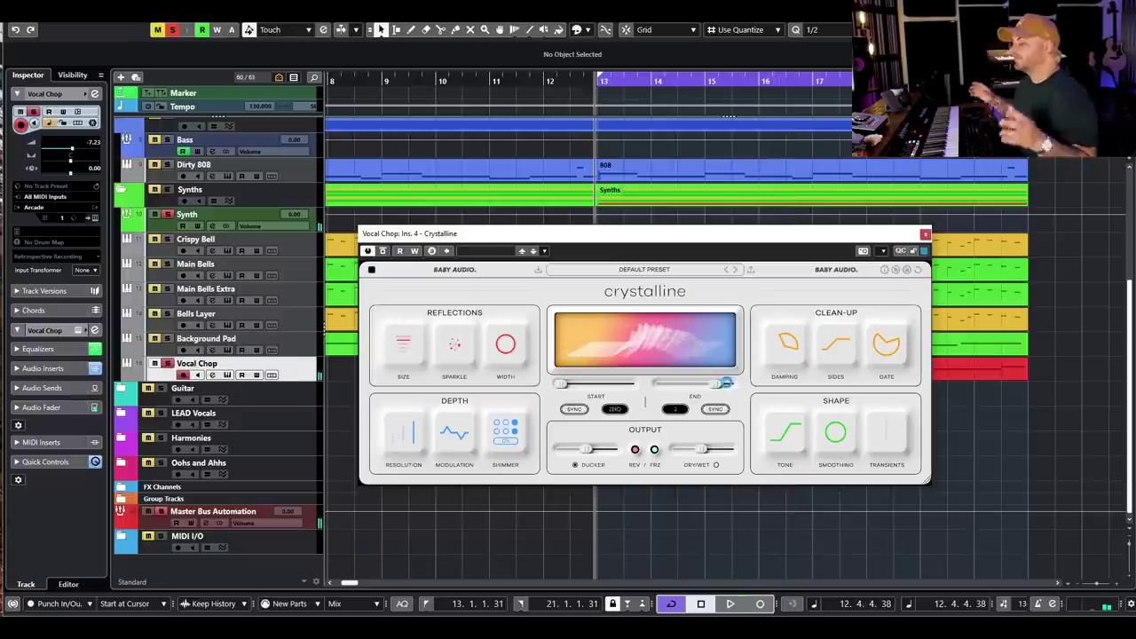
- Shorten the reverb's End time to 1/2 and then 1/4 while auditioning, with Dry/Wet raised and the Ducker at its minimum
left_click_drag(726, 387, 679, 384)
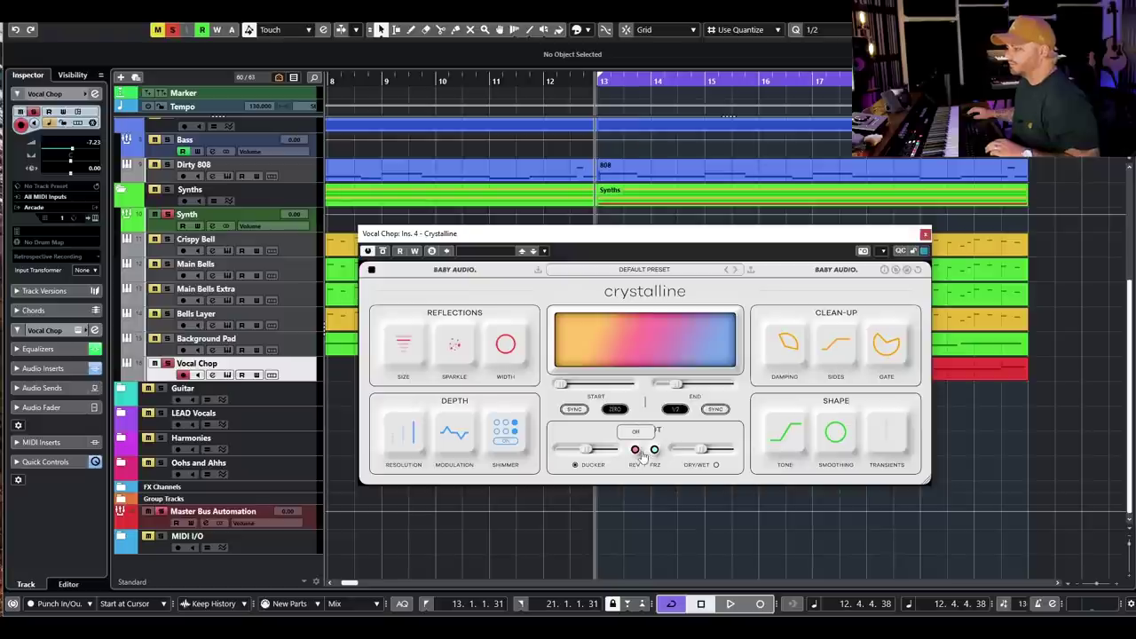
left_click_drag(701, 450, 720, 451)
key("space")
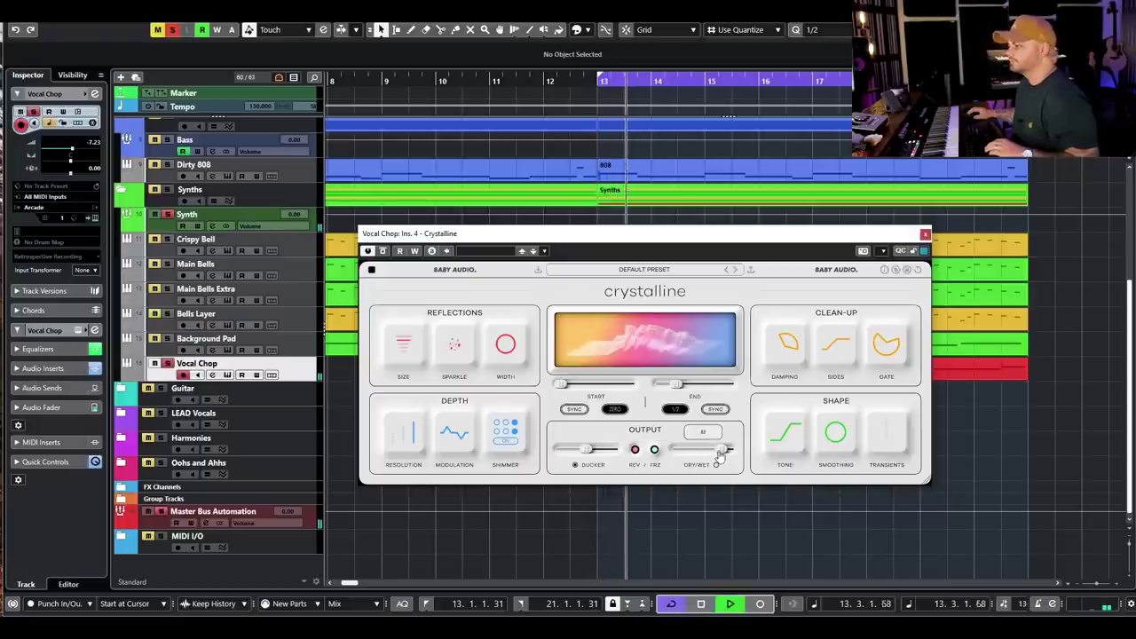
left_click_drag(568, 448, 558, 449)
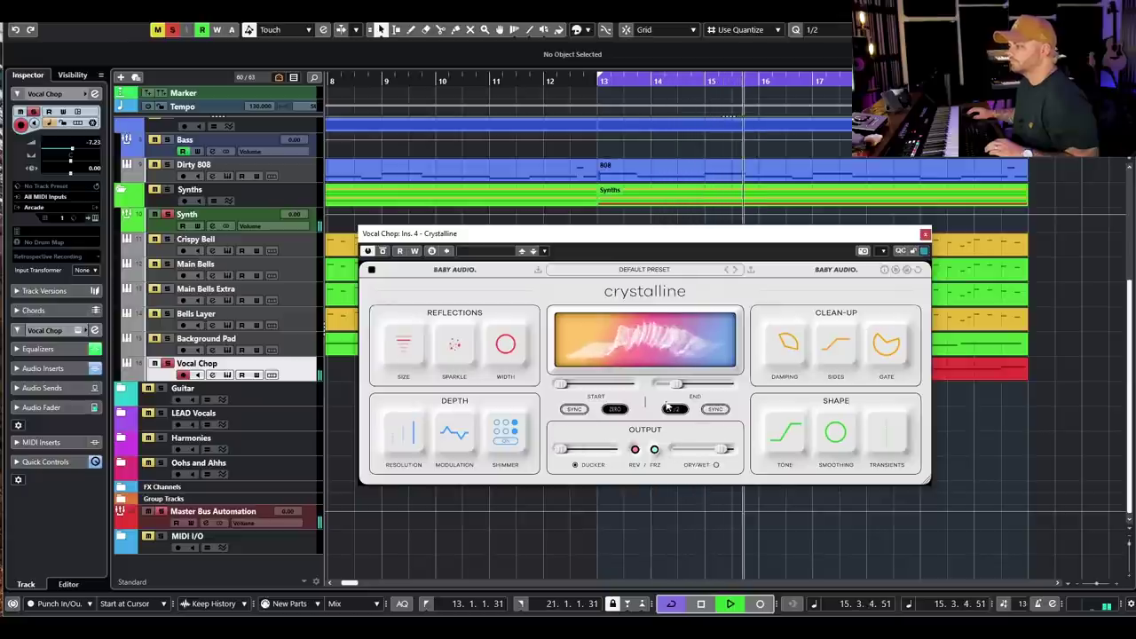
left_click_drag(677, 384, 666, 391)
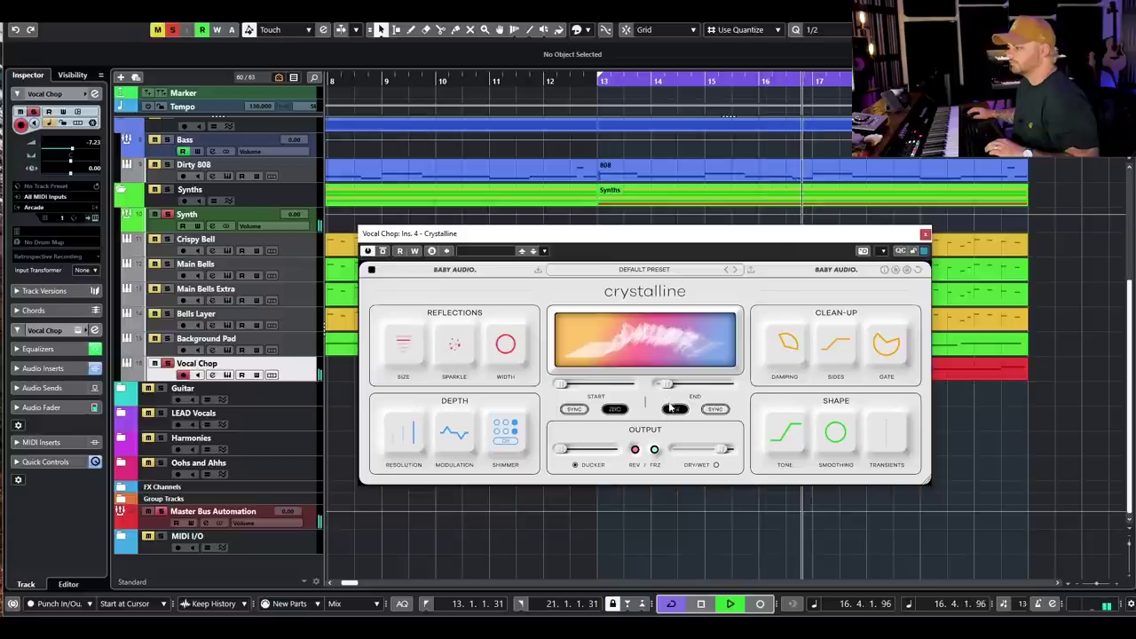
- Audition an End time of 1 with a lower Dry/Wet and a raised Ducker, then set End to 2 and close Crystalline
left_click_drag(722, 449, 695, 453)
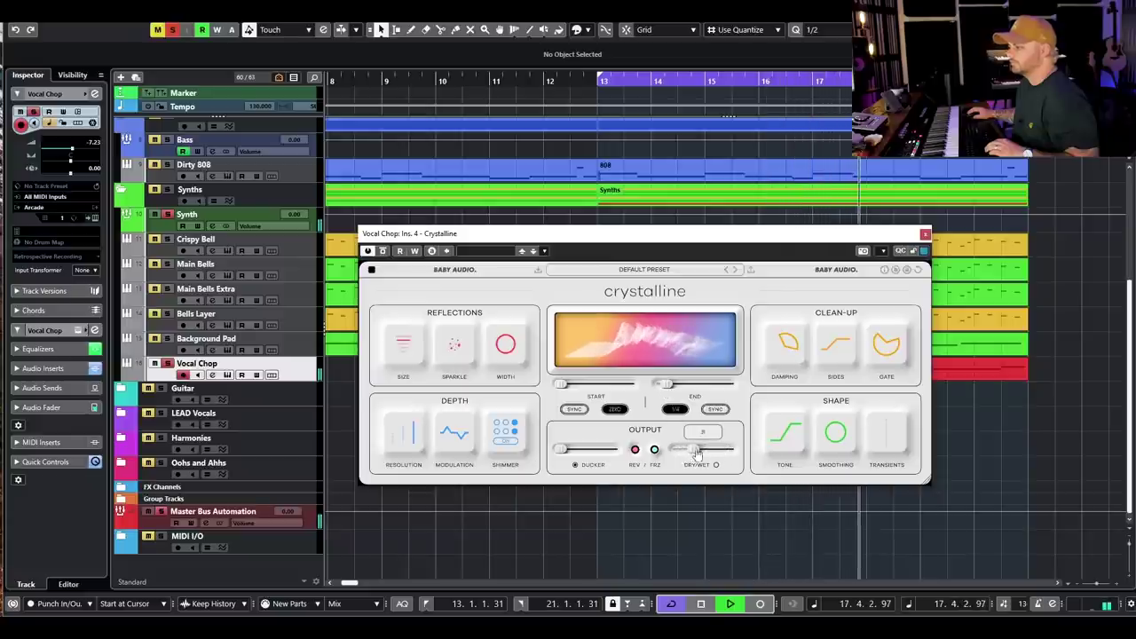
left_click_drag(669, 387, 696, 394)
left_click_drag(693, 450, 707, 452)
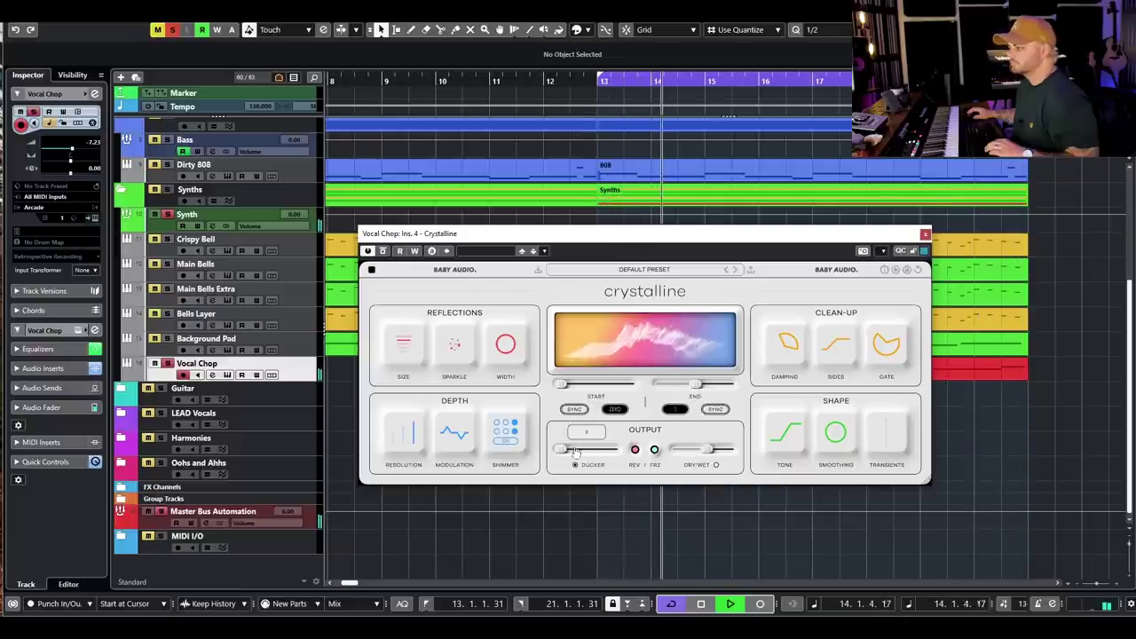
left_click_drag(561, 449, 598, 450)
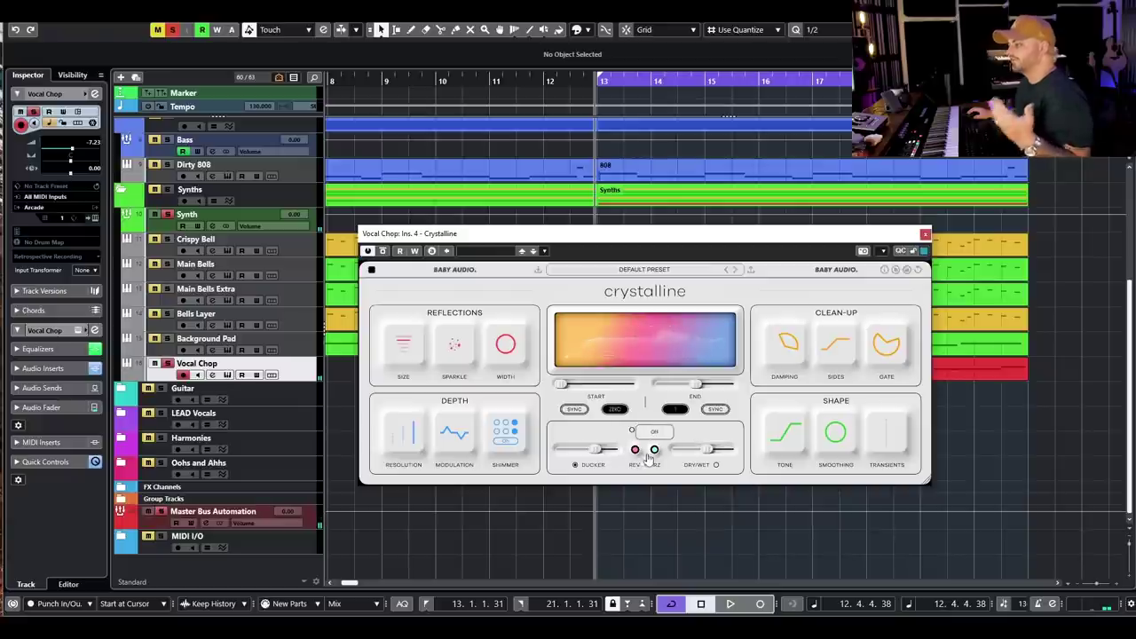
mouse_move(701, 388)
left_mouse_down()
mouse_move(735, 384)
mouse_move(717, 383)
left_mouse_up()
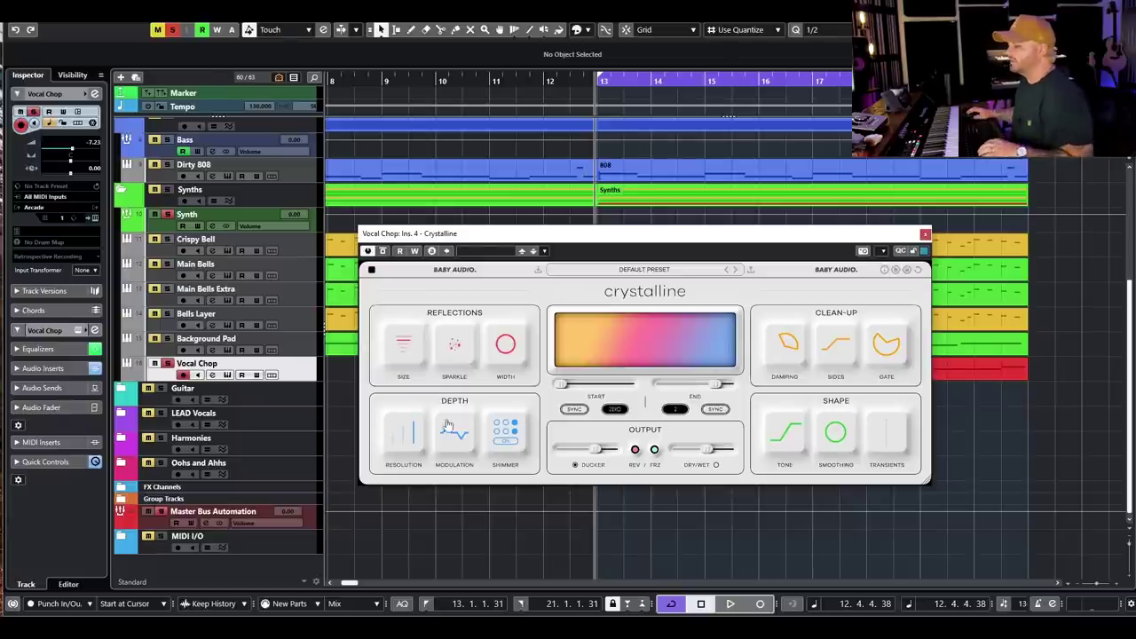
left_click(925, 234)
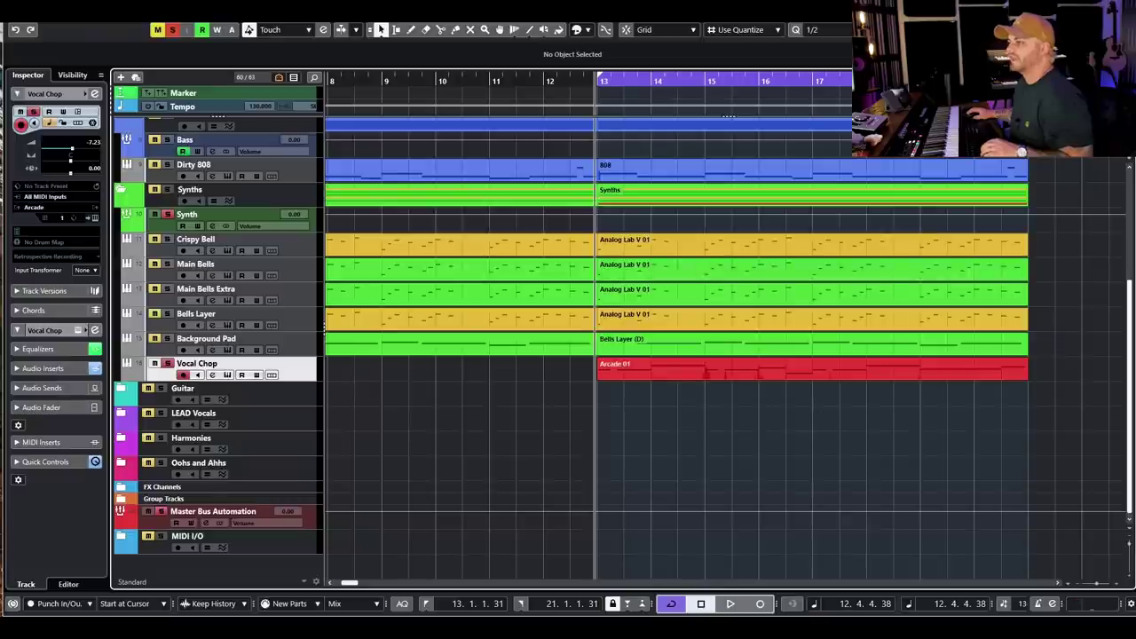
- Clear all solo states and zoom out the arrangement to show its full length, with the drum tracks in view
left_click(171, 31)
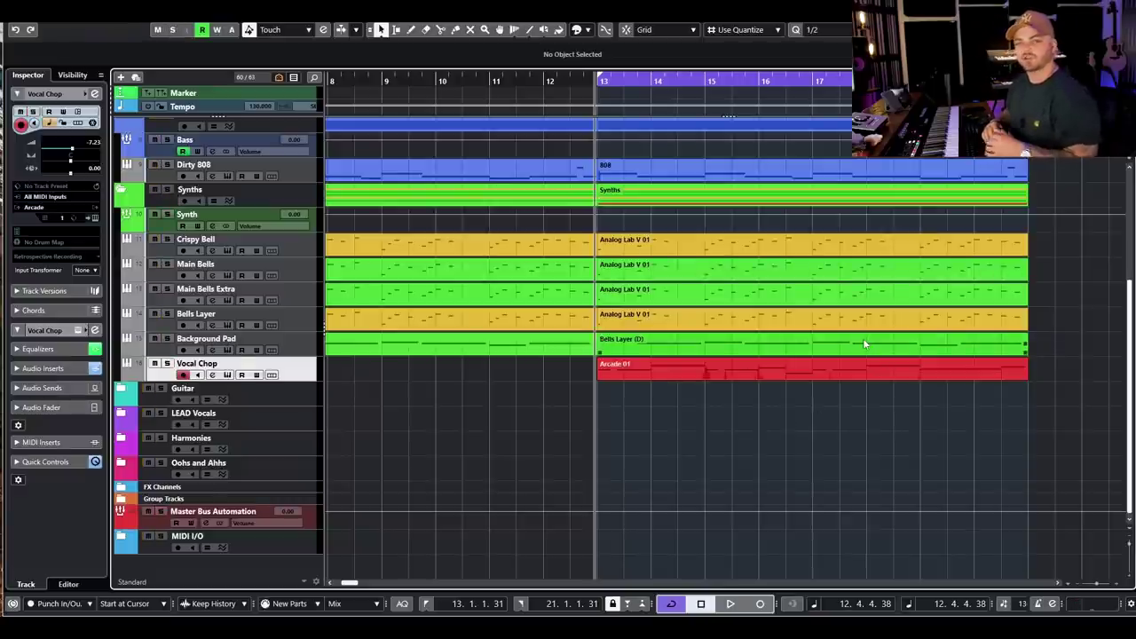
key("g")
key("g")
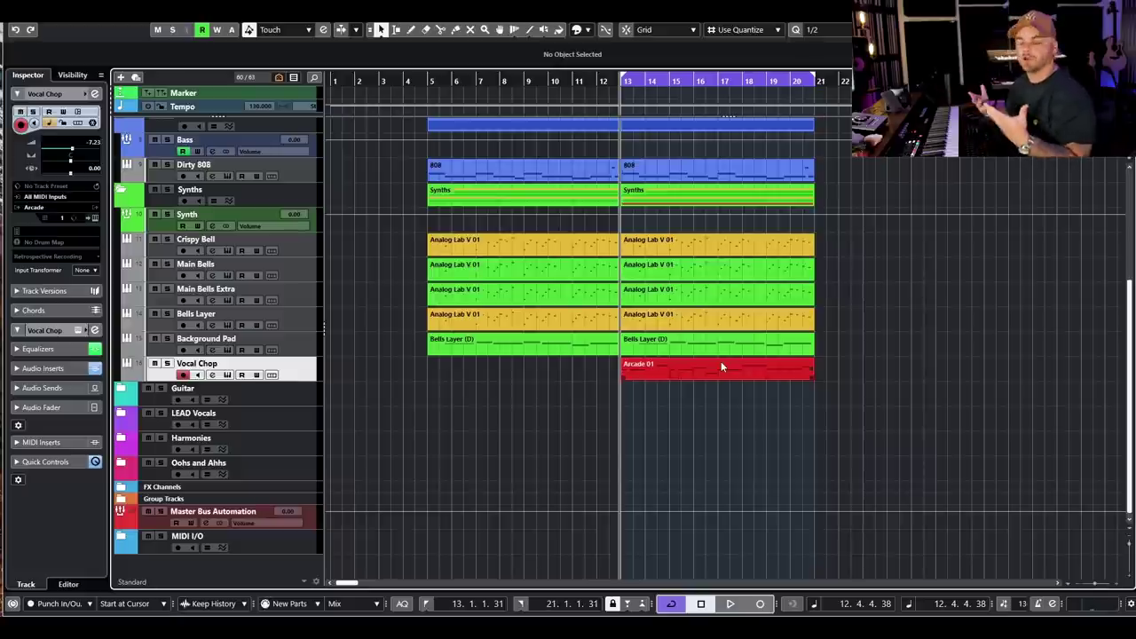
left_click(733, 449)
scroll(732, 443, "up", 2)
scroll(674, 426, "down", 2)
scroll(613, 413, "up", 4)
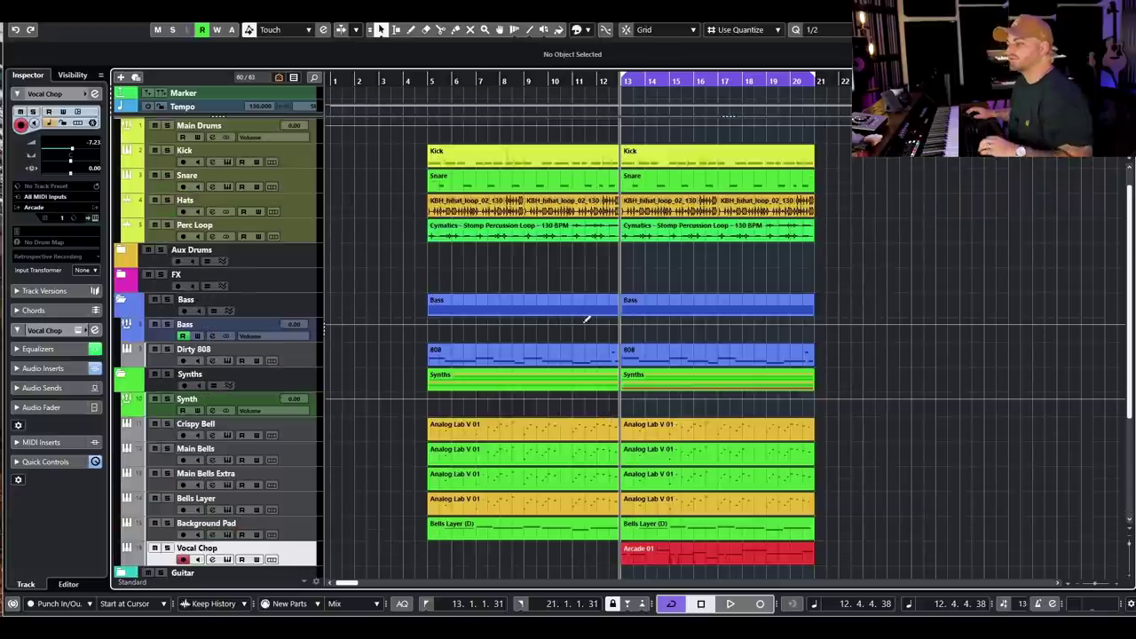
scroll(901, 227, "up", 1)
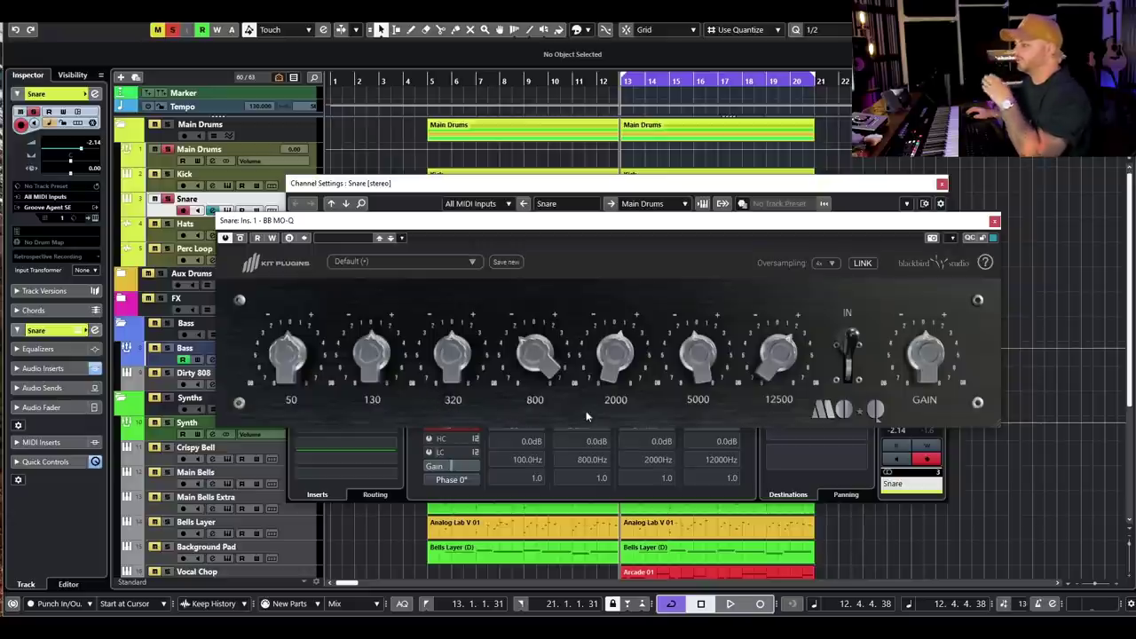
- Compare the Snare with the BB MO-Q equalizer bypassed and active while the loop plays
mouse_move(776, 354)
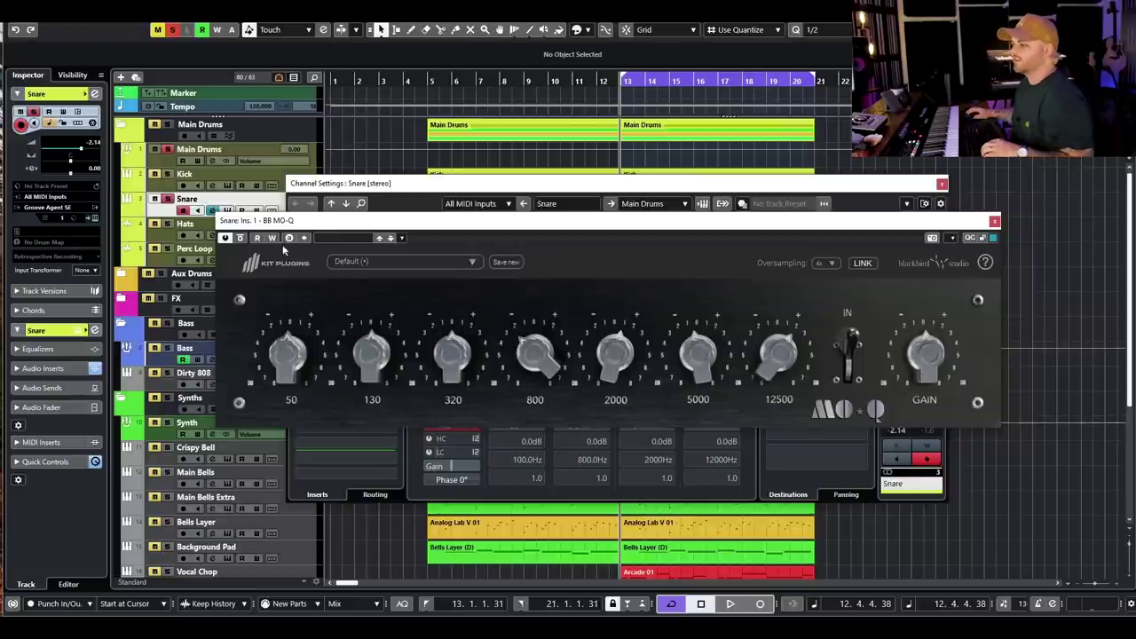
left_click(240, 239)
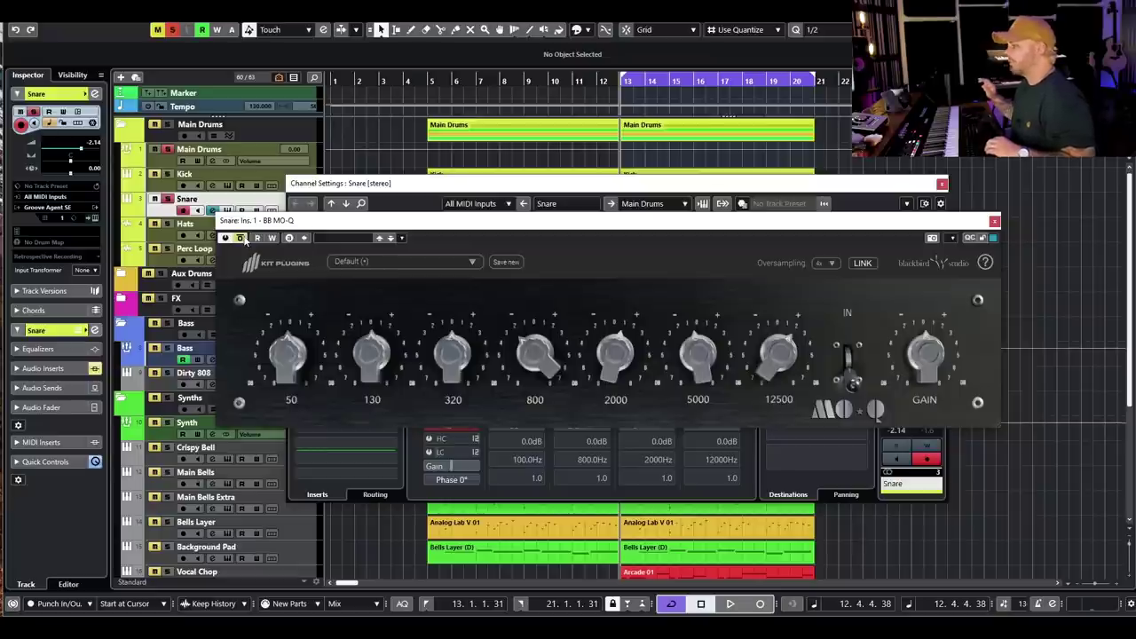
key("space")
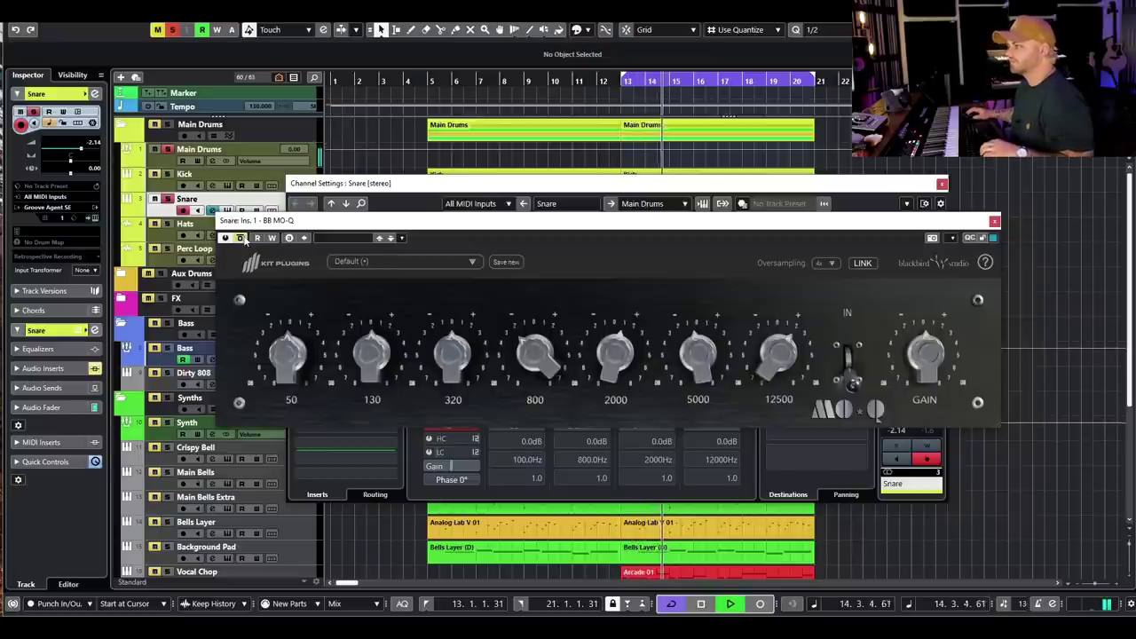
left_click(242, 238)
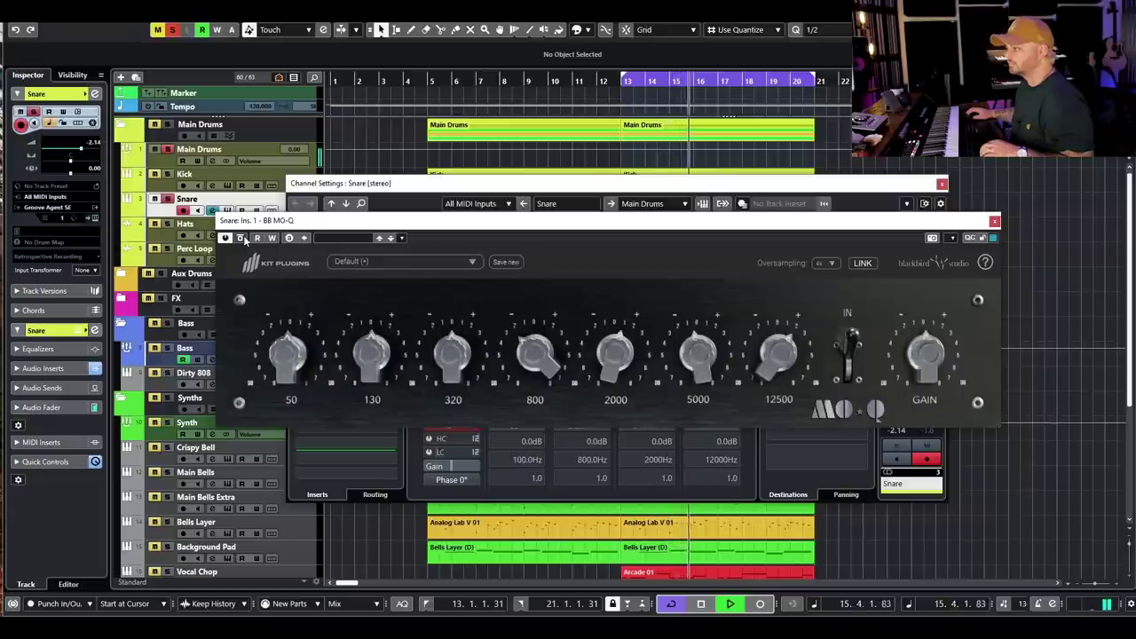
- Try a stronger boost on the Snare's 2000 Hz band while auditioning, then close the BB MO-Q window
left_click_drag(618, 382, 621, 366)
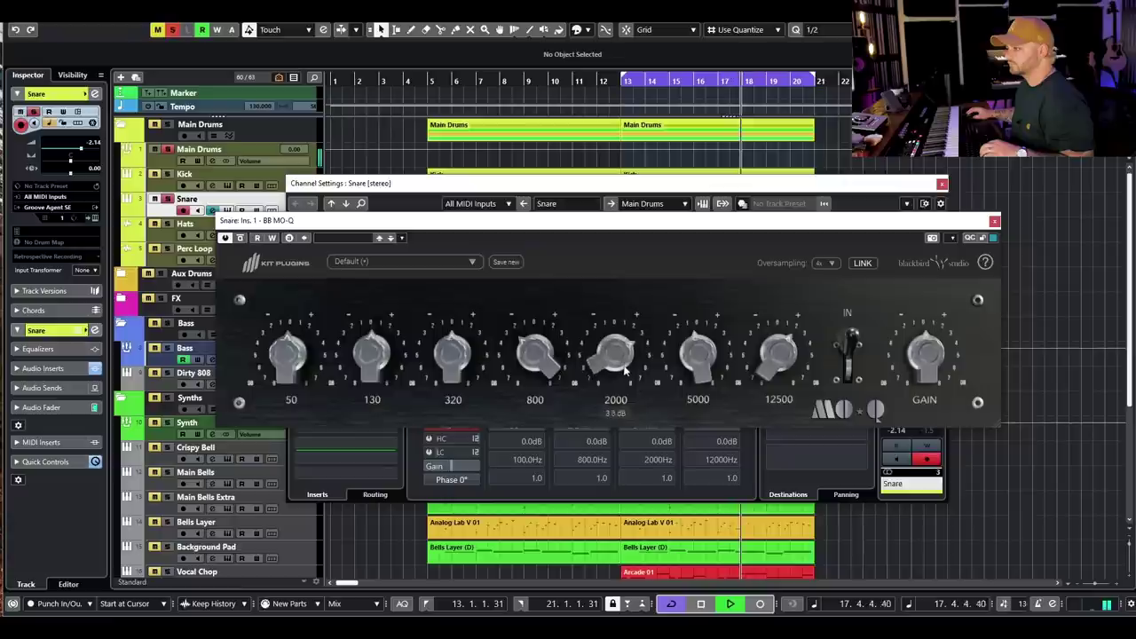
key("space")
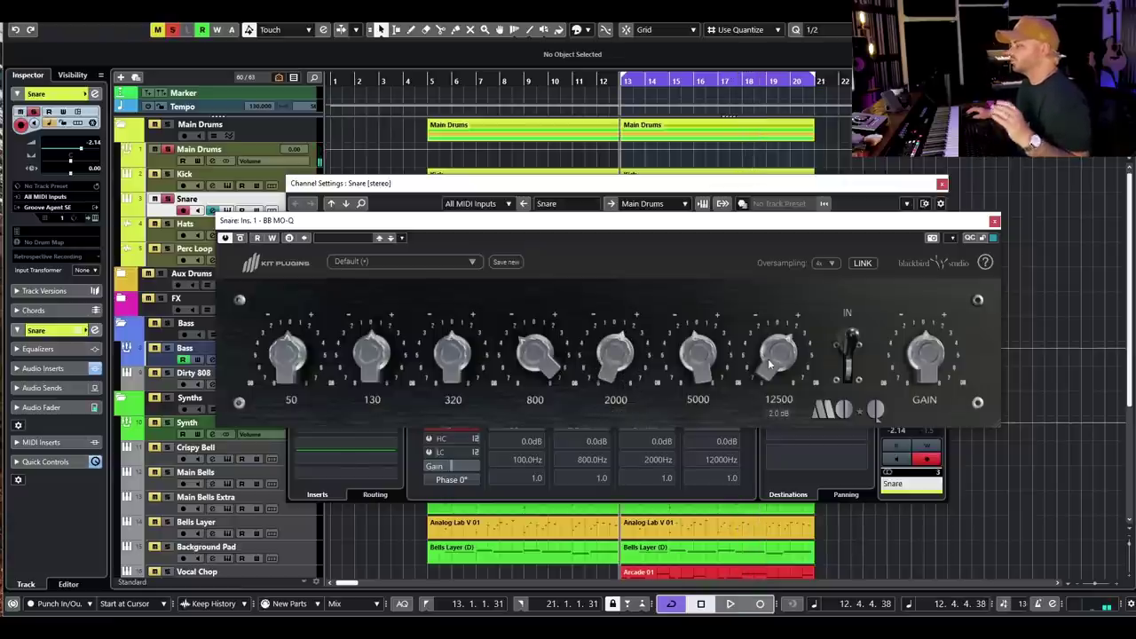
left_click(994, 221)
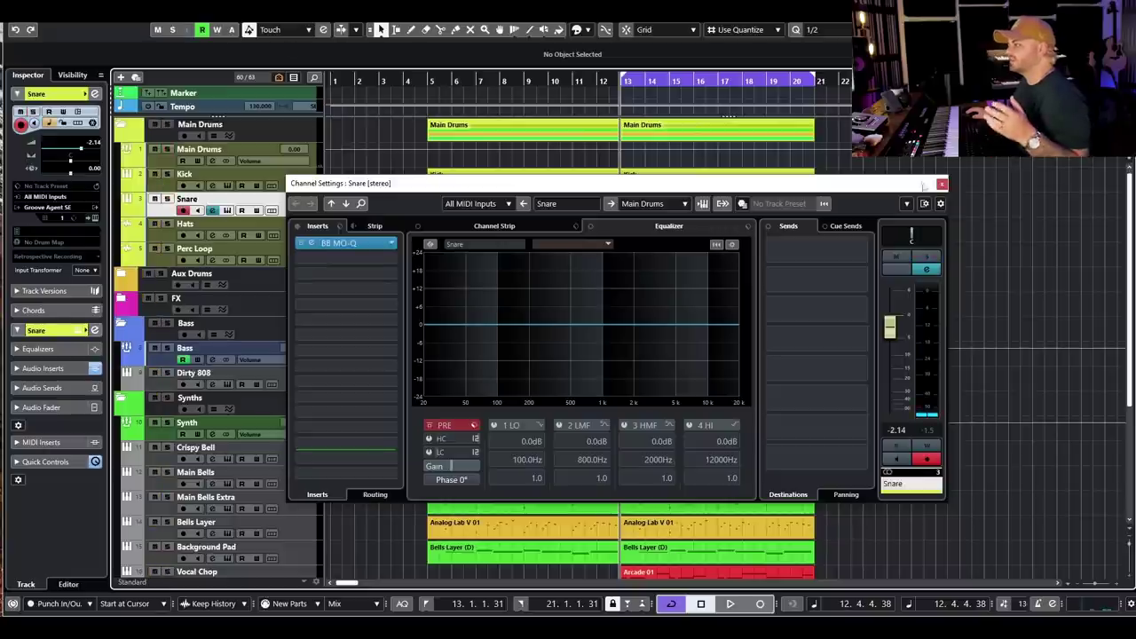
- Compare the Snare in the full mix with BB MO-Q bypassed and active, then close its channel settings
left_click(942, 184)
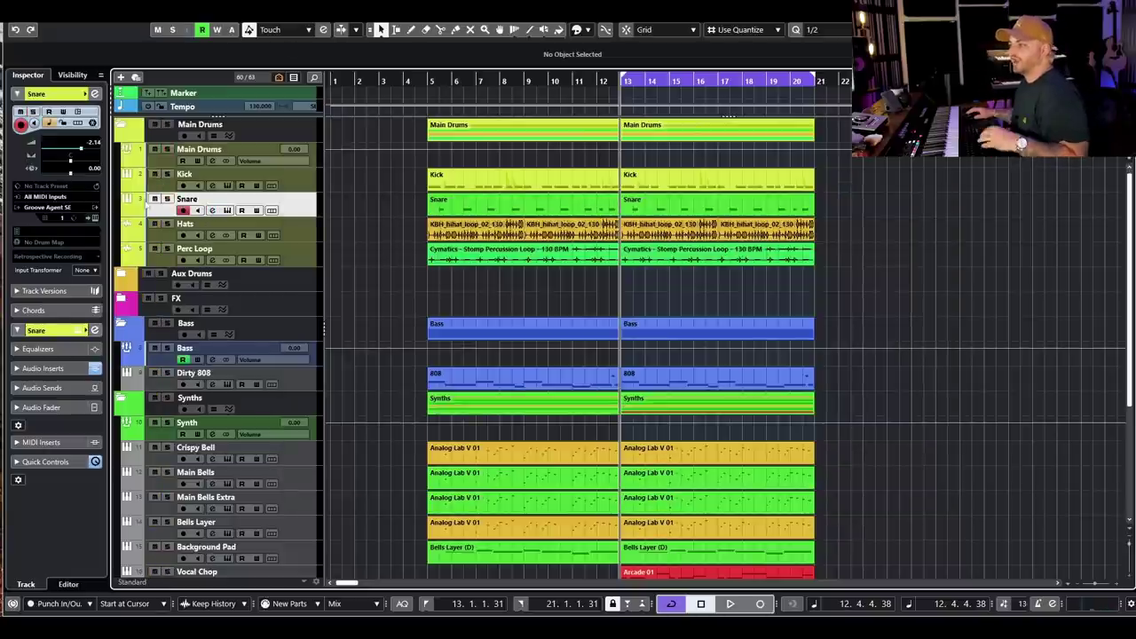
left_click(212, 210)
left_click(291, 242)
key("space")
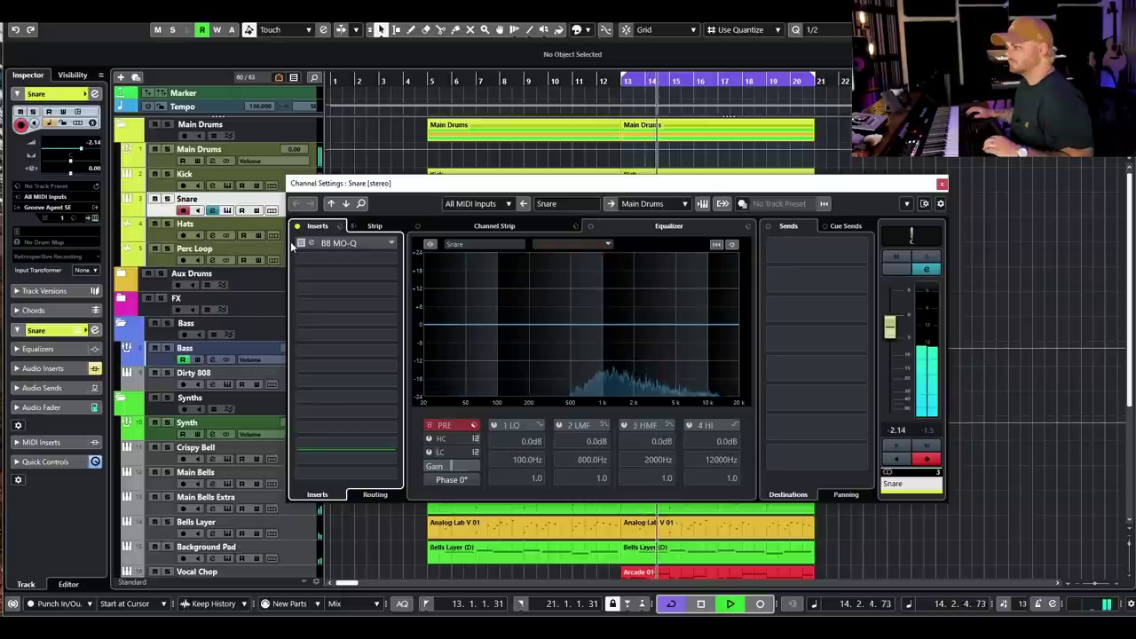
key("space")
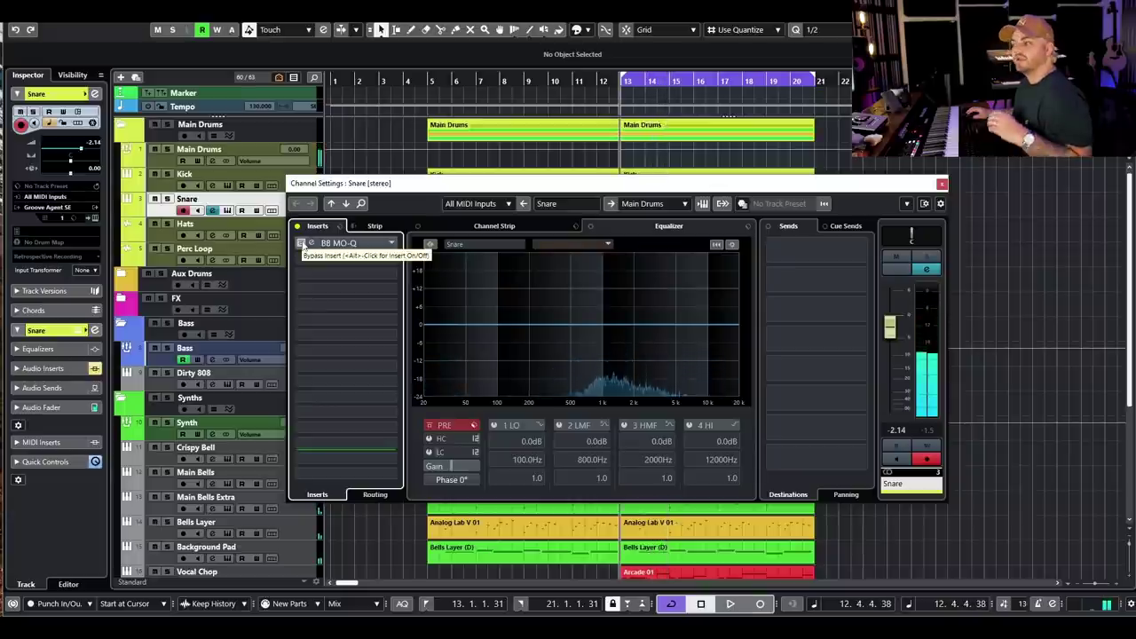
left_click(303, 243)
key("space")
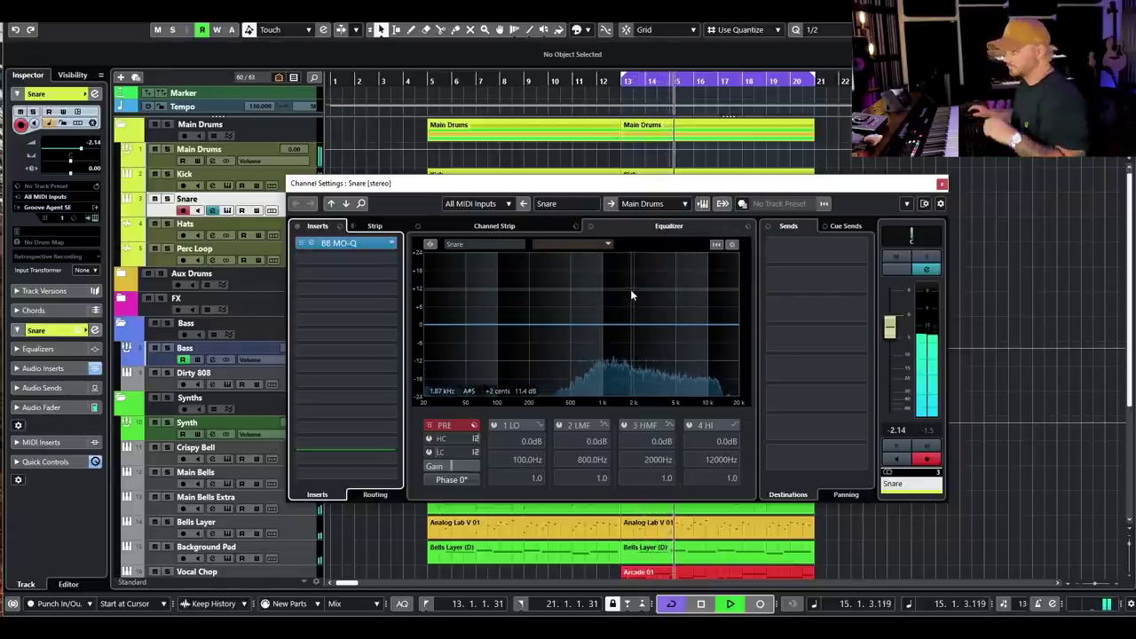
key("space")
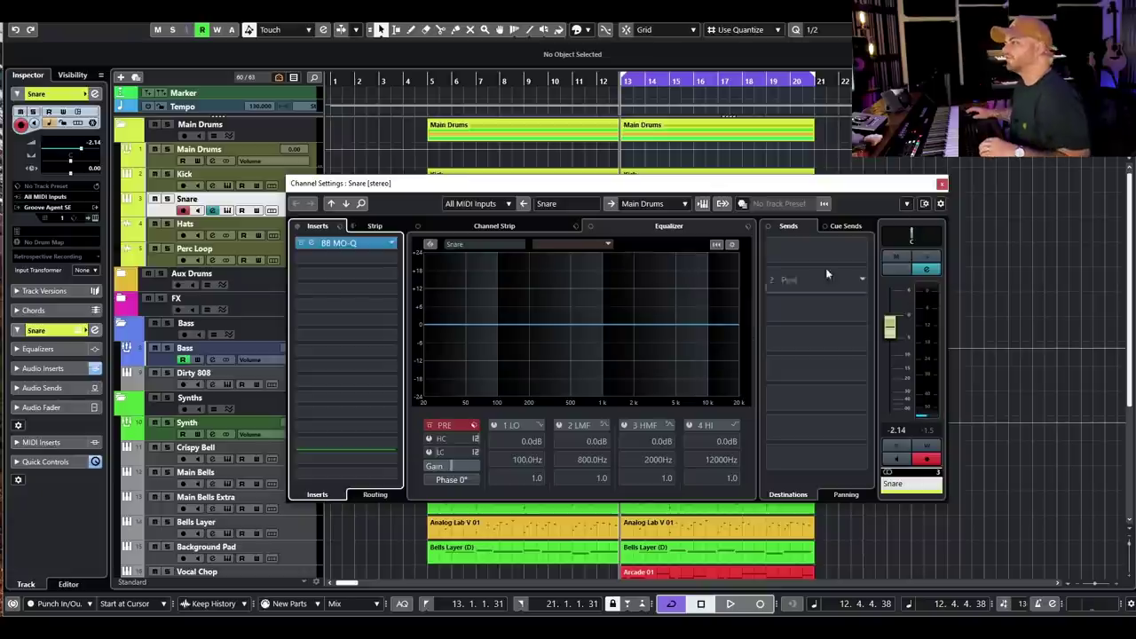
left_click(942, 185)
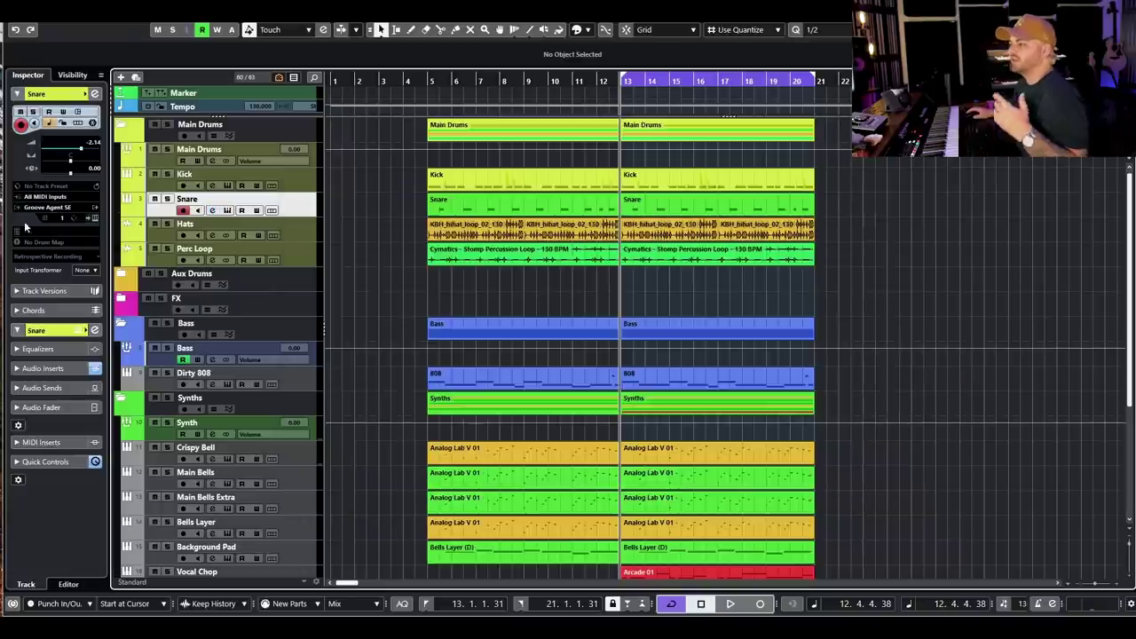
- Solo the Perc Loop track and open its BB MO-Q equalizer, placing the plug-in window over the arrangement
left_click(164, 249)
left_click(211, 259)
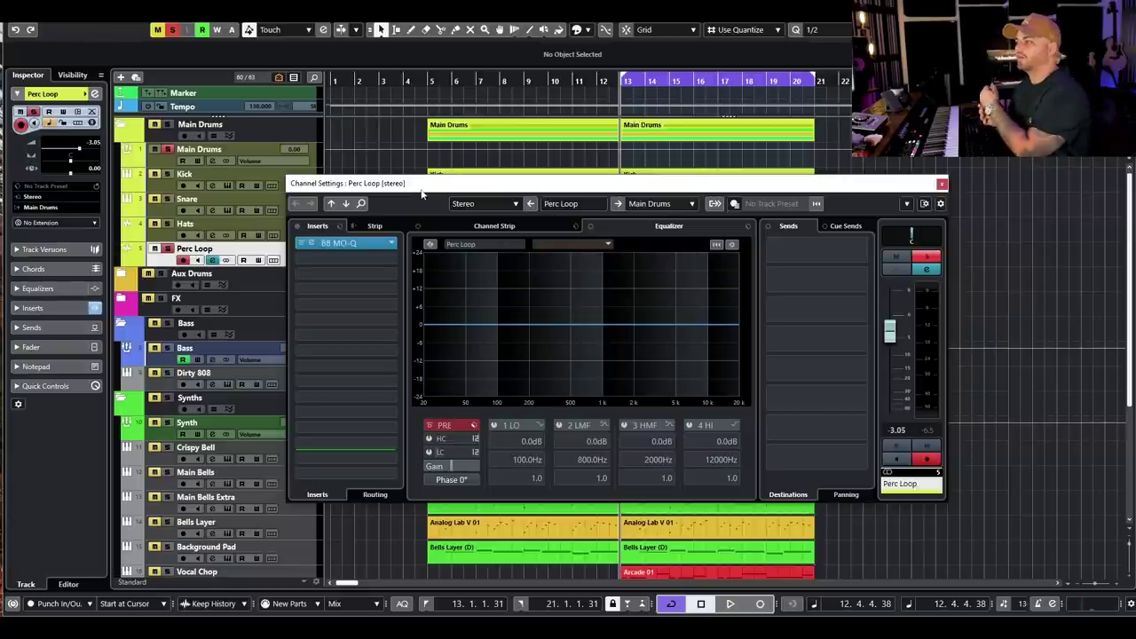
left_click(357, 245)
left_click_drag(852, 203, 321, 254)
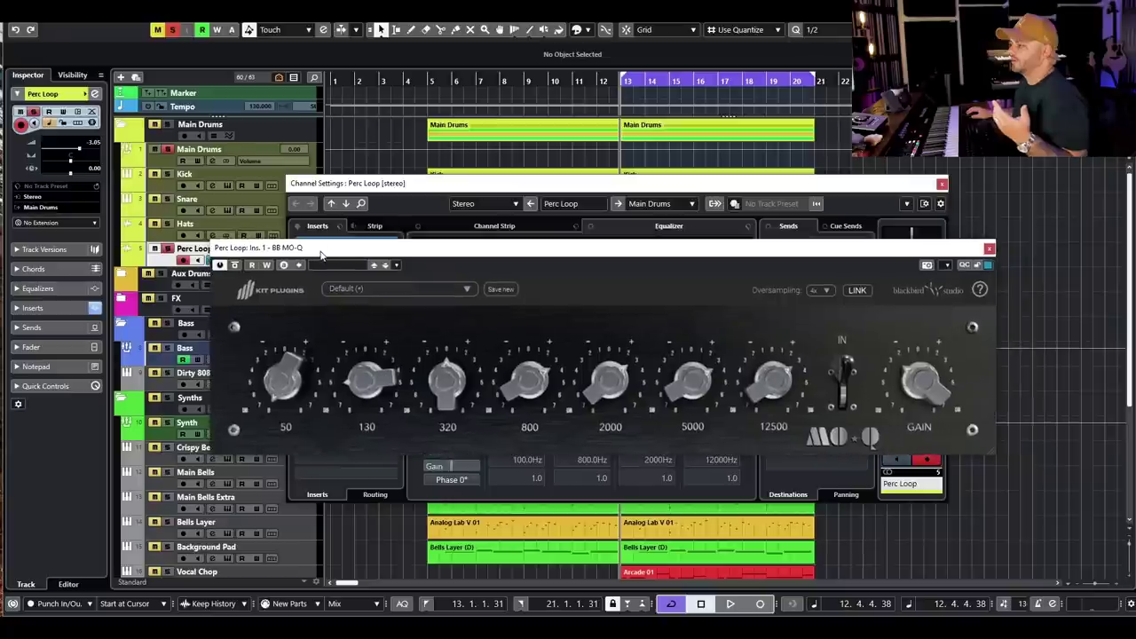
- Play the soloed Perc Loop with BB MO-Q bypassed, then reactivate the equalizer during playback
left_click(234, 266)
key("space")
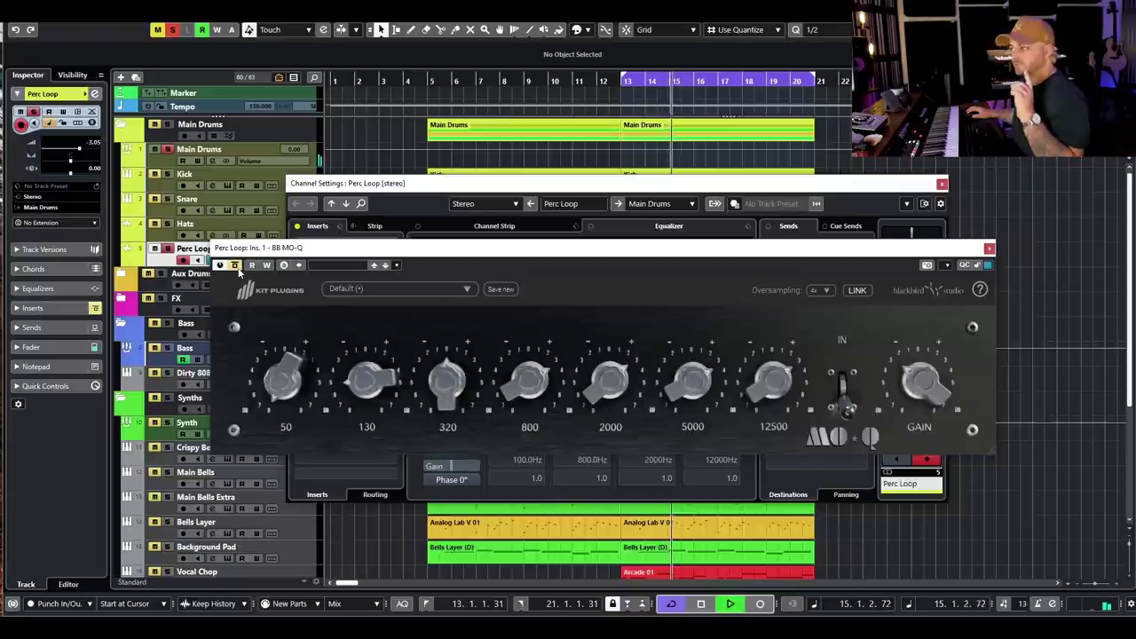
left_click(236, 268)
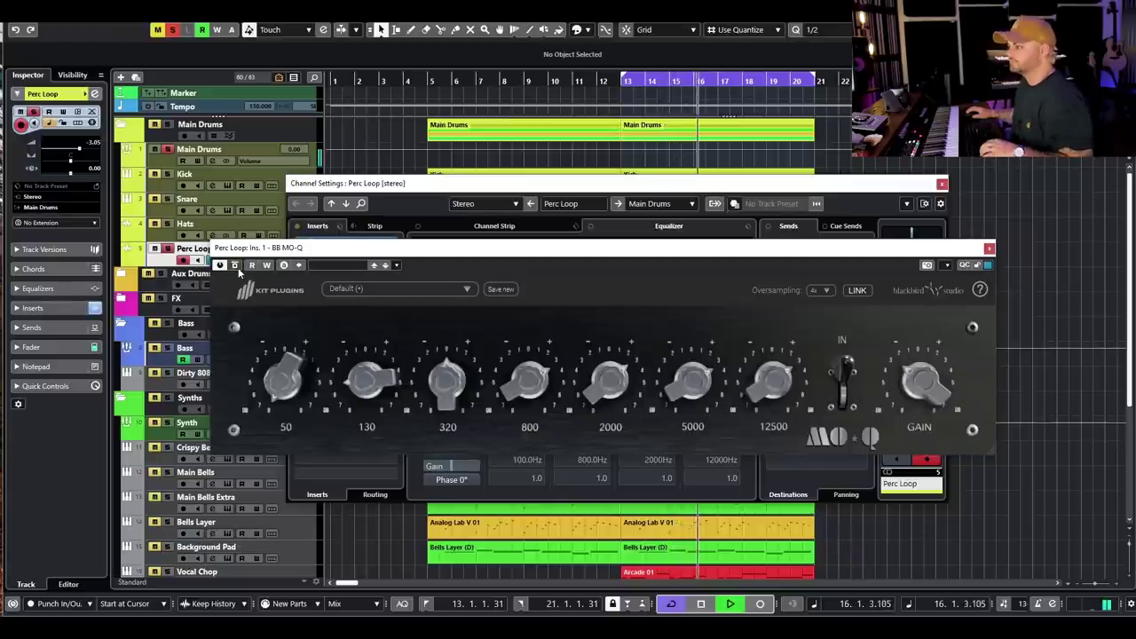
left_click(744, 186)
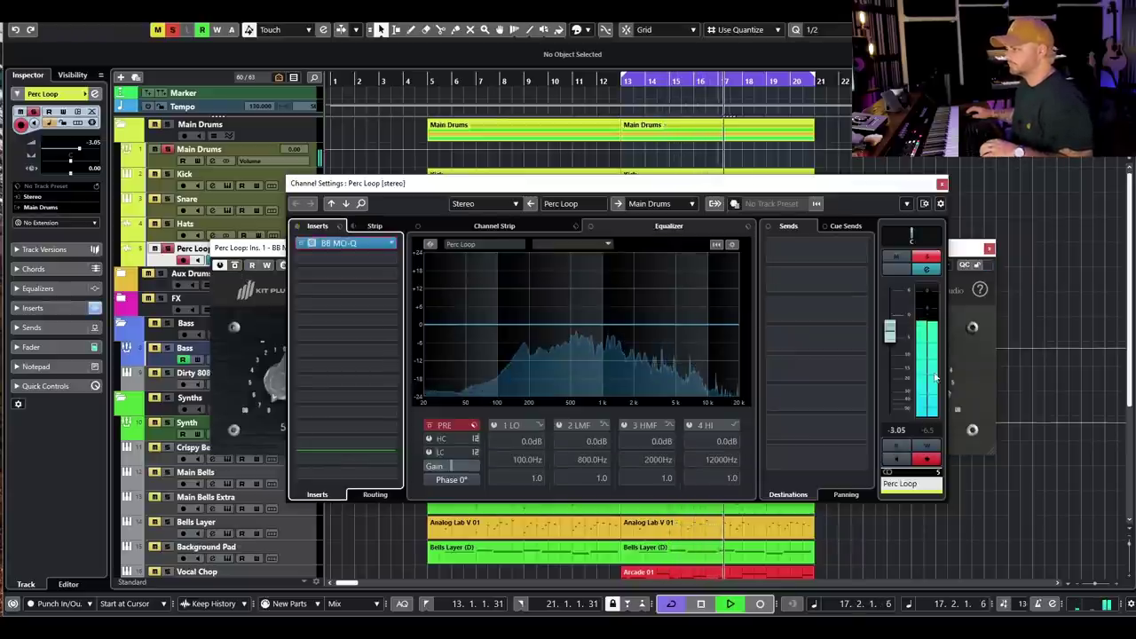
left_click(932, 433)
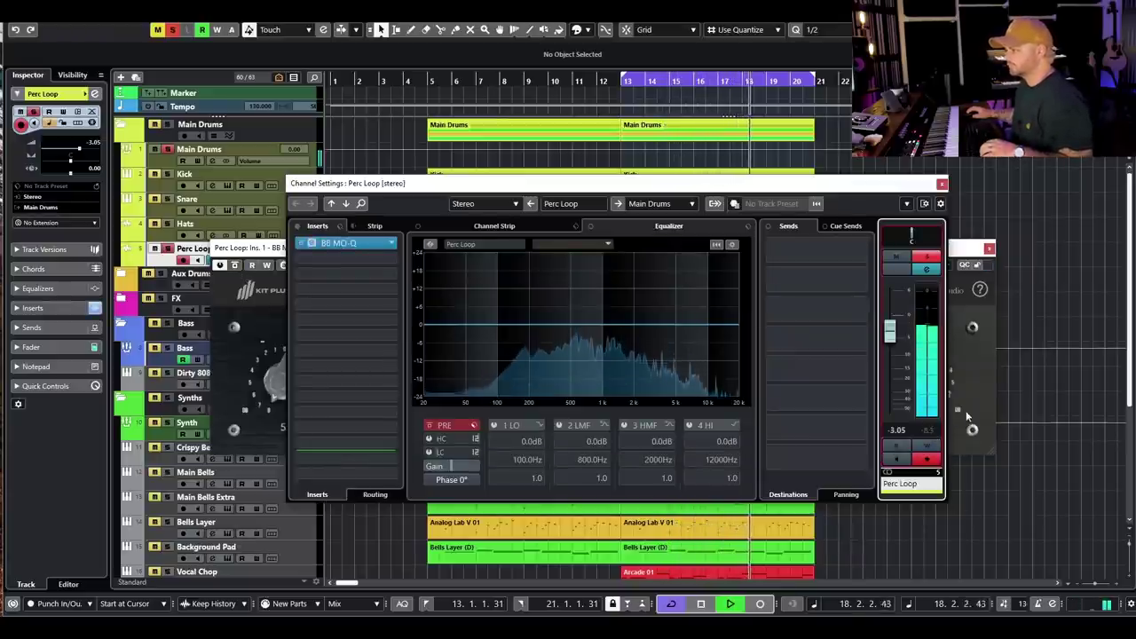
left_click(965, 413)
left_click(235, 267)
left_click(373, 184)
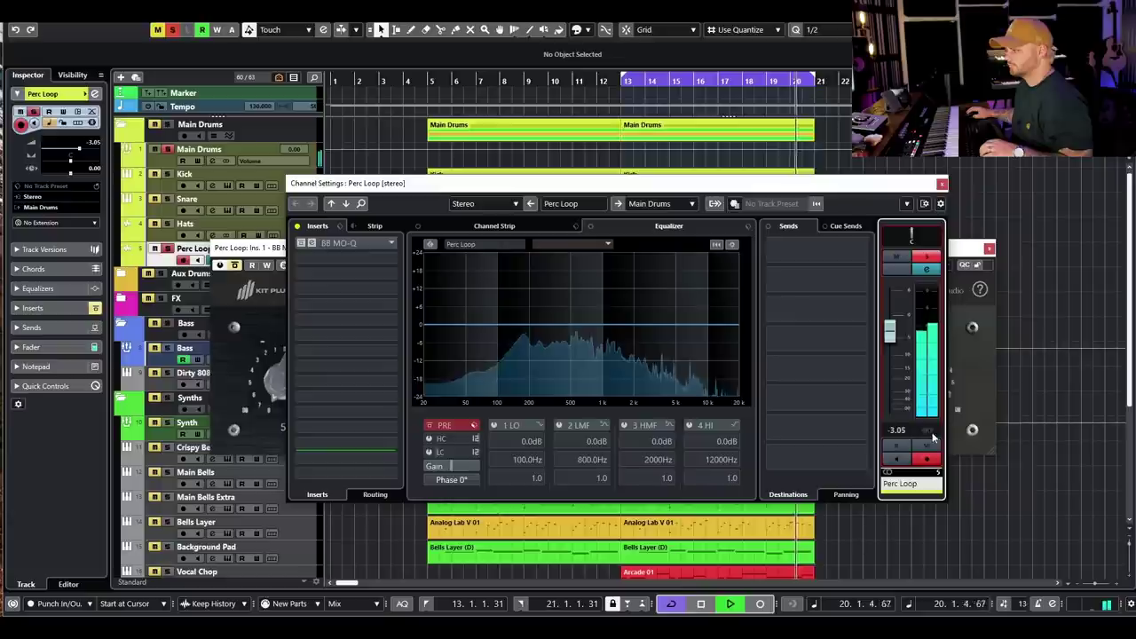
left_click(942, 184)
key("space")
left_click(235, 265)
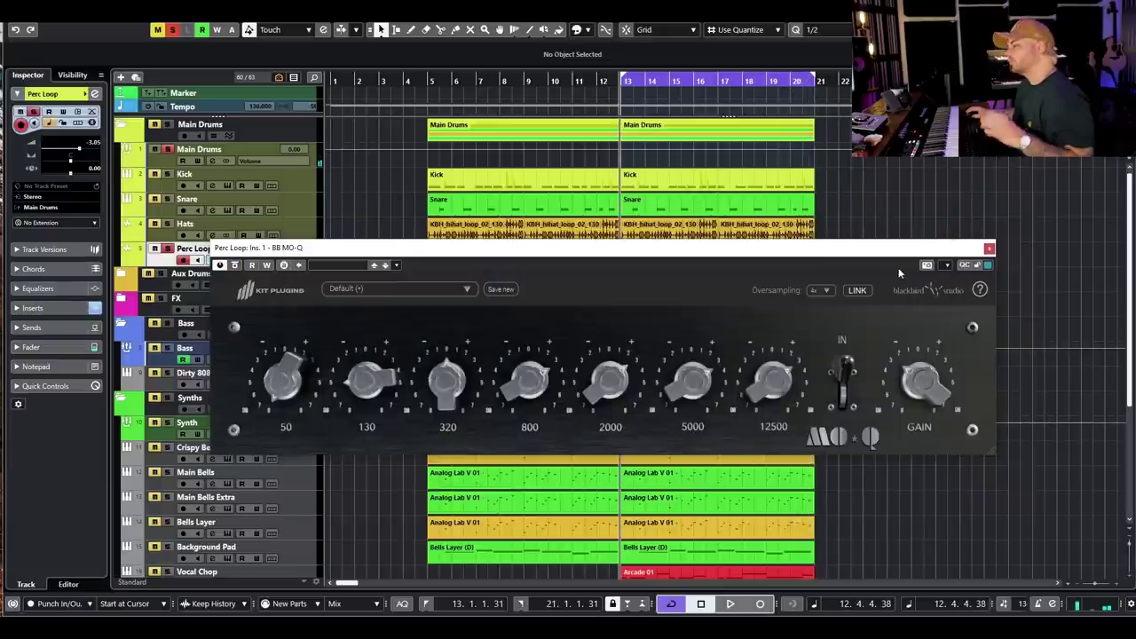
- Audition an 8 dB boost on the Perc Loop's 50 Hz band, then return the band to -8 dB
left_click_drag(903, 369, 900, 371)
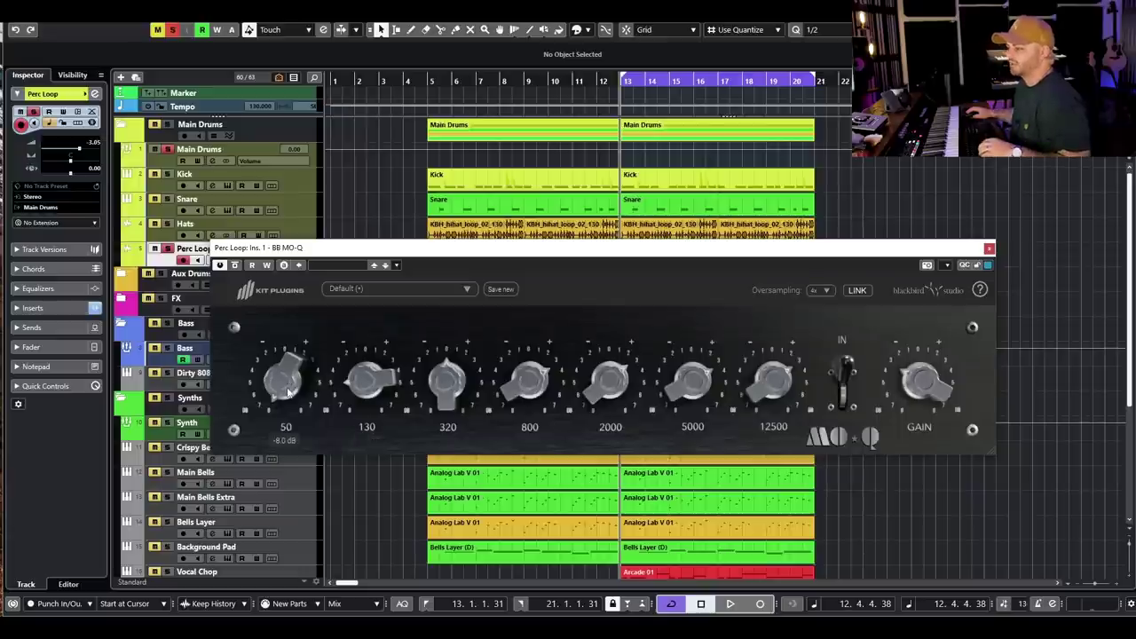
key("space")
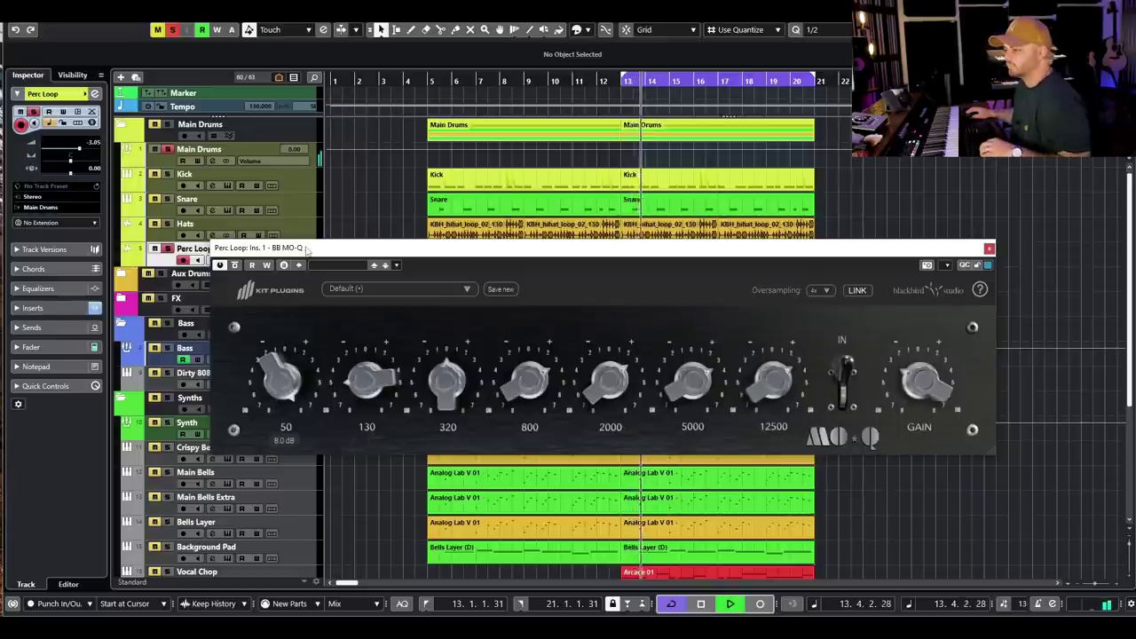
key("space")
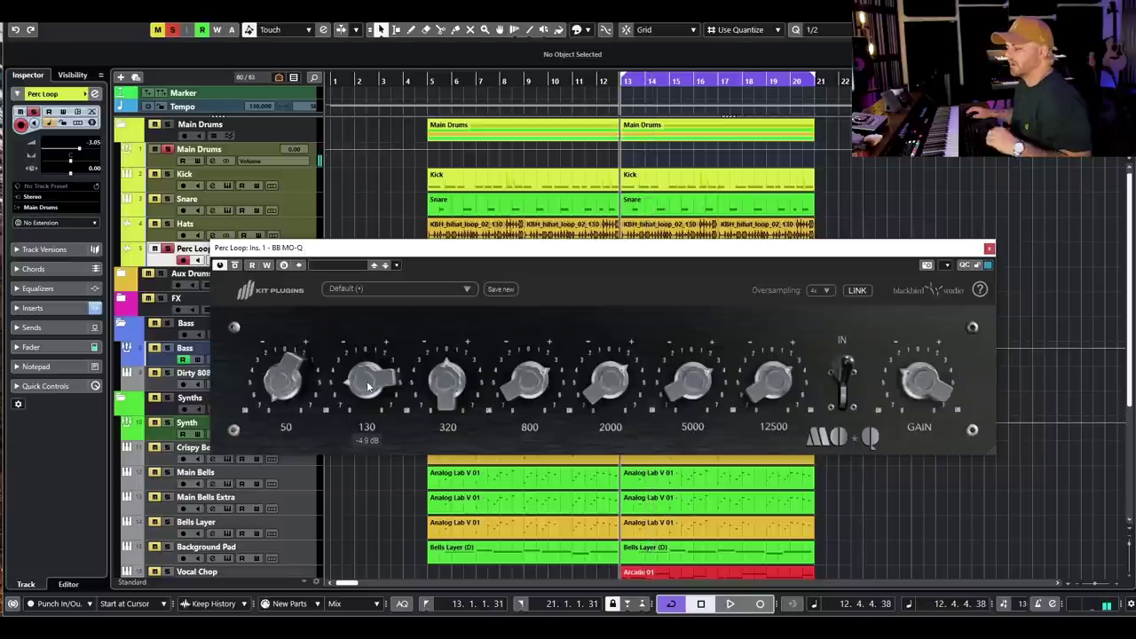
- Audition an 8 dB boost on the Perc Loop's 130 Hz band, then set the band to -3.1 dB
left_click_drag(366, 381, 364, 367)
key("space")
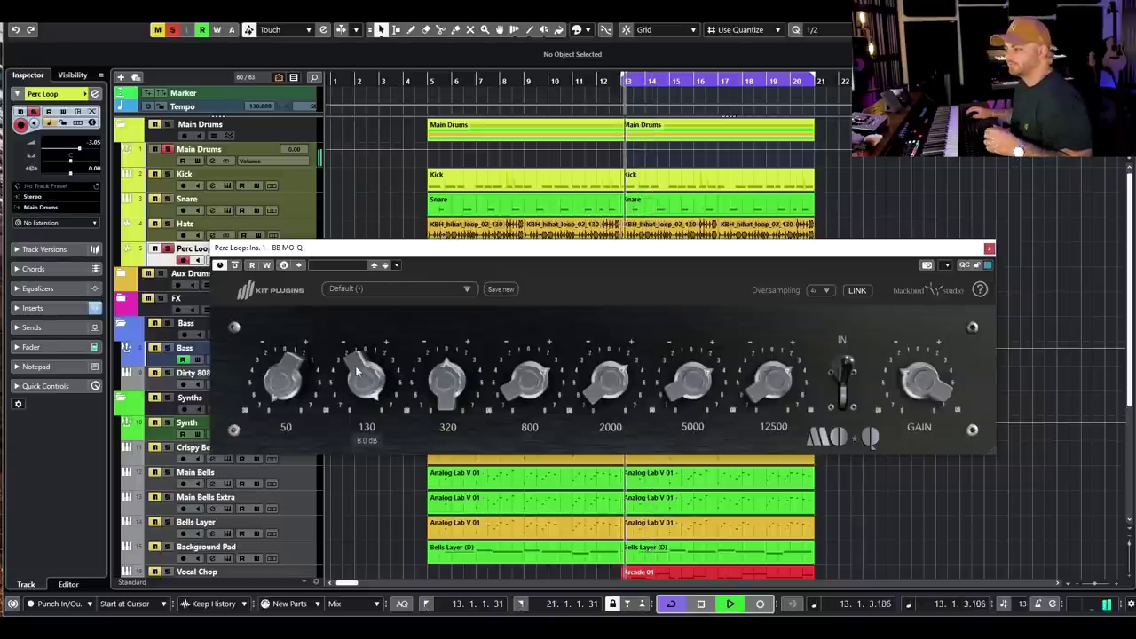
left_click_drag(356, 361, 332, 441)
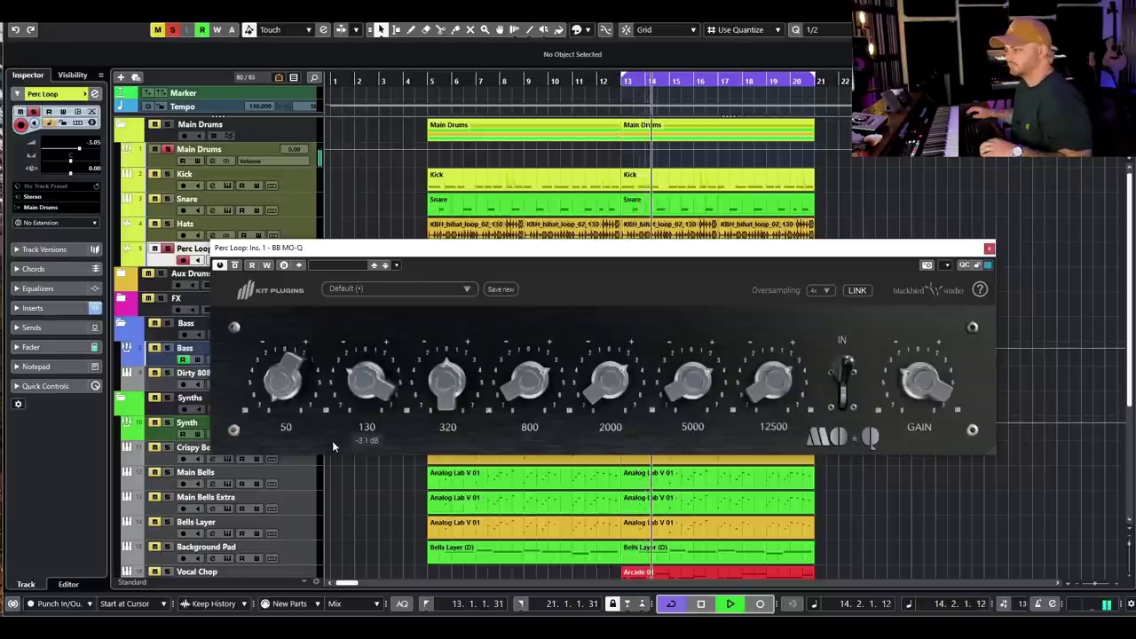
key("space")
- Adjust the 800 Hz and 2000 Hz bands of the Perc Loop equalizer while the loop plays
mouse_move(545, 403)
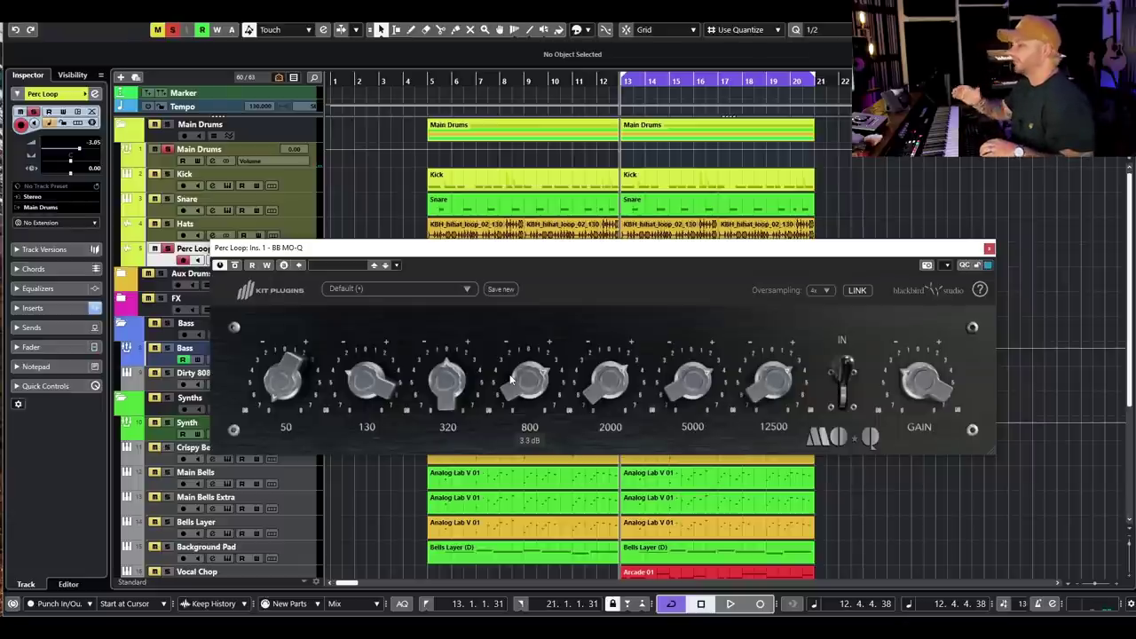
key("space")
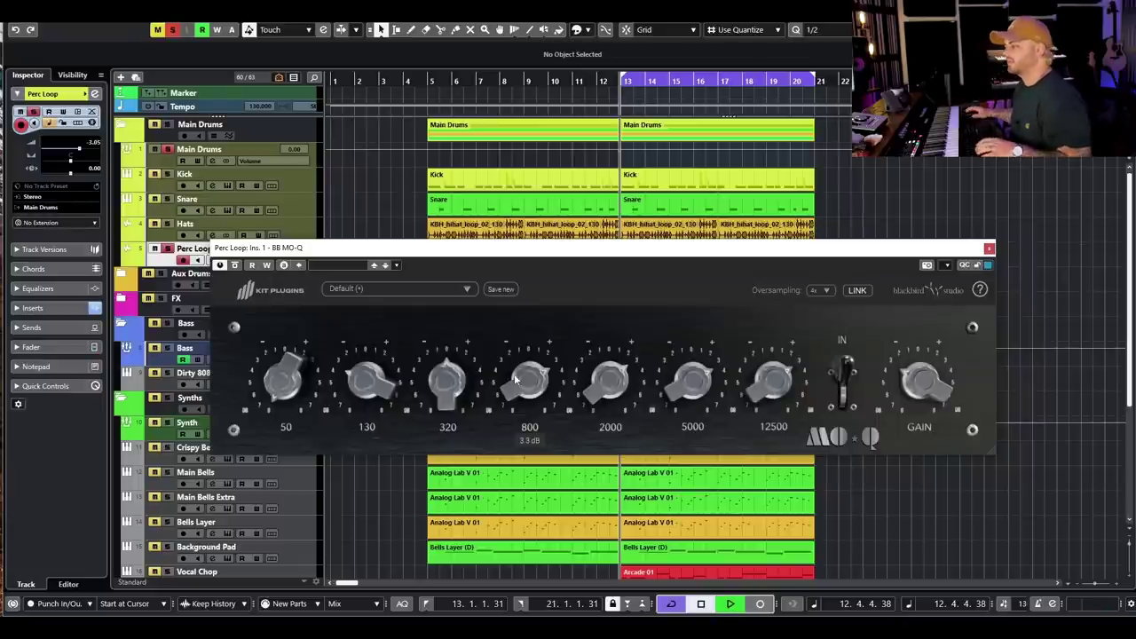
mouse_move(513, 386)
left_mouse_down()
mouse_move(512, 356)
mouse_move(495, 477)
mouse_move(515, 394)
left_mouse_up()
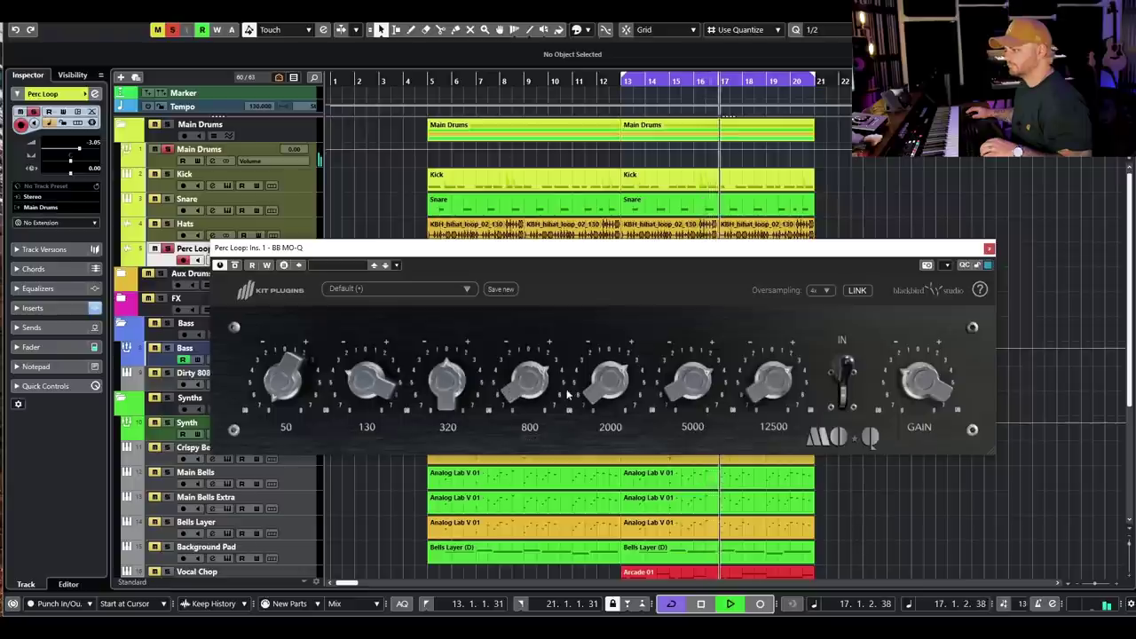
mouse_move(595, 396)
left_mouse_down()
mouse_move(597, 376)
mouse_move(594, 399)
left_mouse_up()
- Audition strong boosts on the 5000 Hz and 12500 Hz bands, then reduce both, setting the 12500 Hz band to 3.6 dB
left_click_drag(687, 390, 687, 374)
left_click_drag(789, 390, 792, 374)
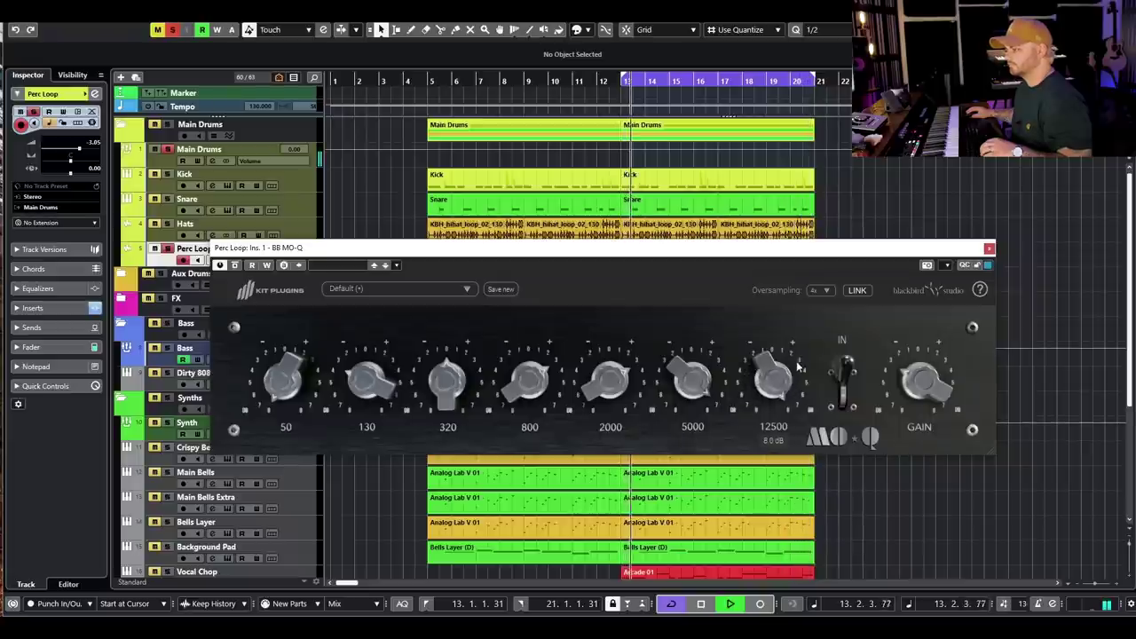
left_click_drag(694, 397, 679, 403)
key("space")
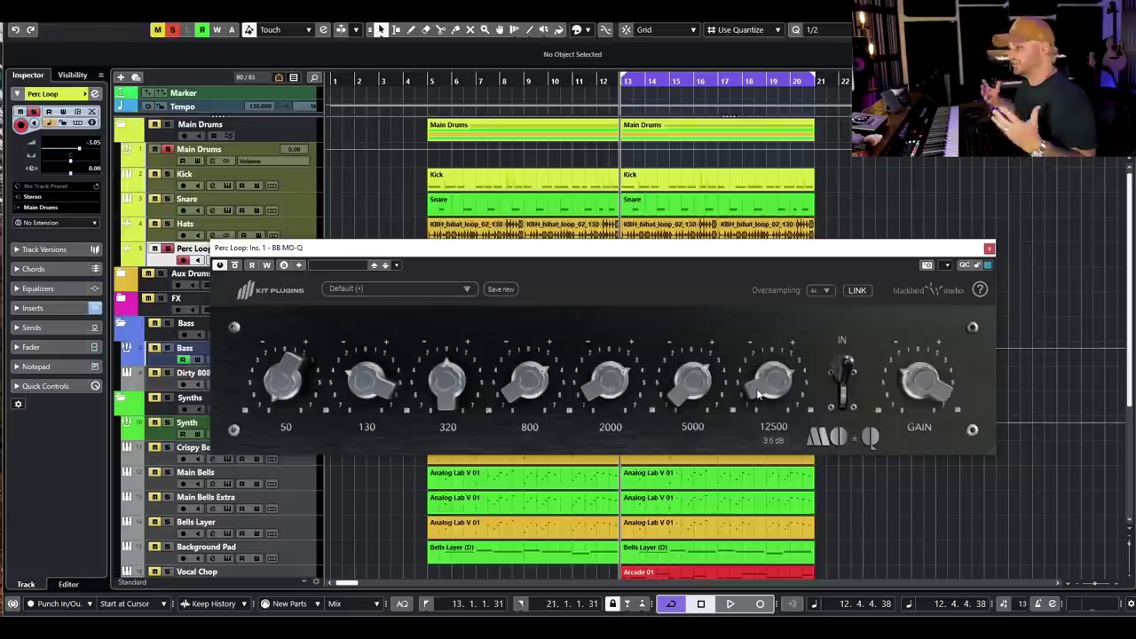
- Fine-tune the Perc Loop's 2000 Hz band, then close the BB MO-Q window and clear the solo
mouse_move(905, 380)
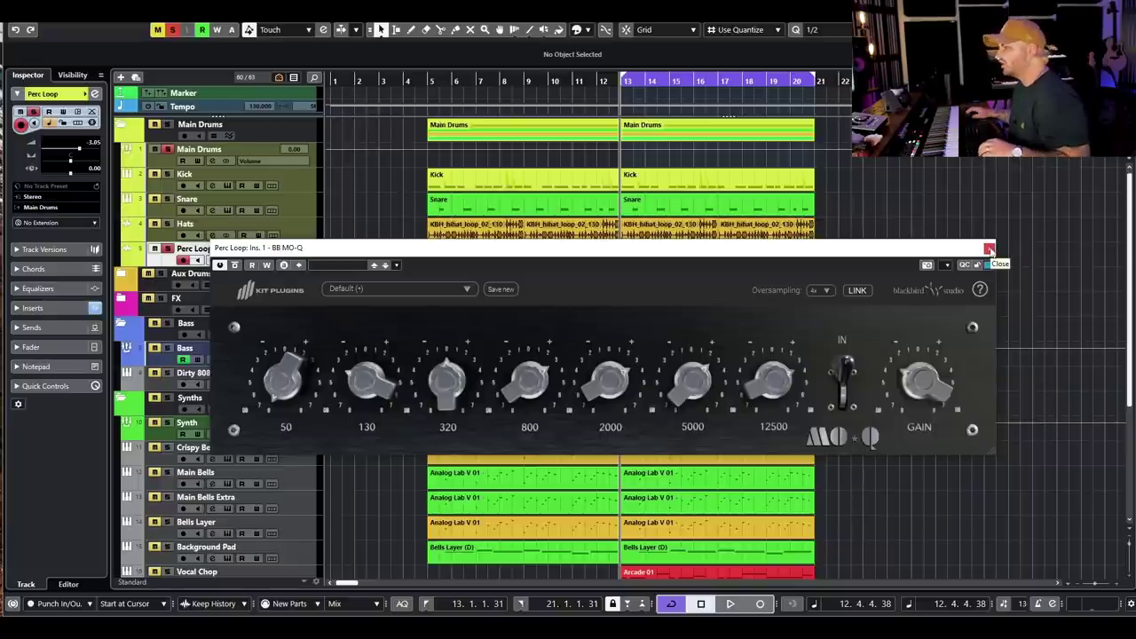
left_click_drag(624, 375, 627, 373)
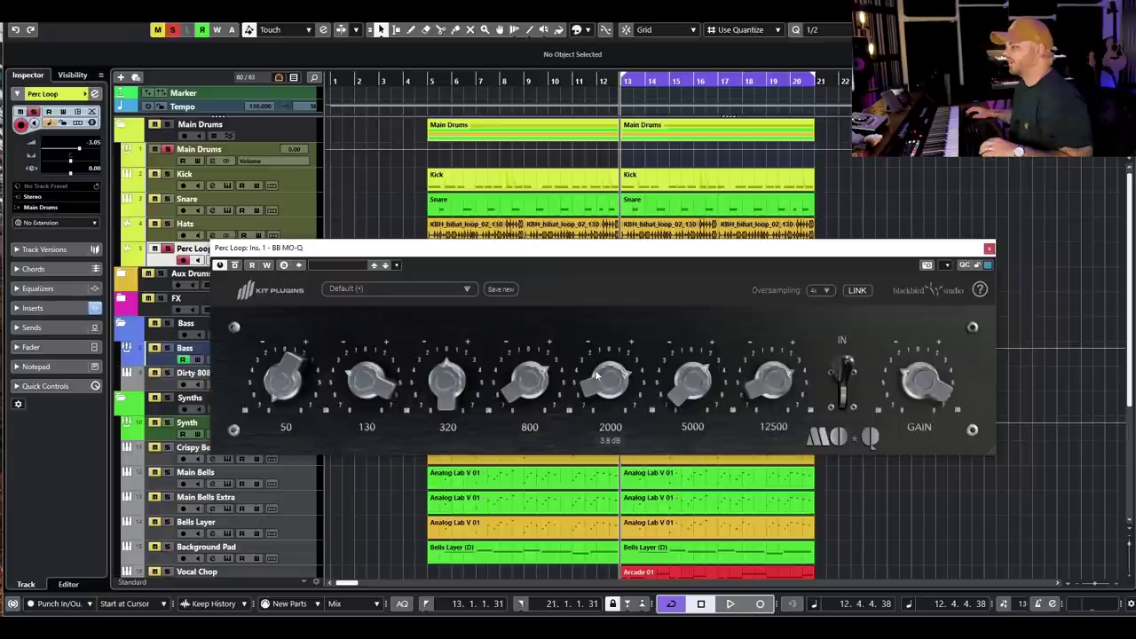
left_click(990, 249)
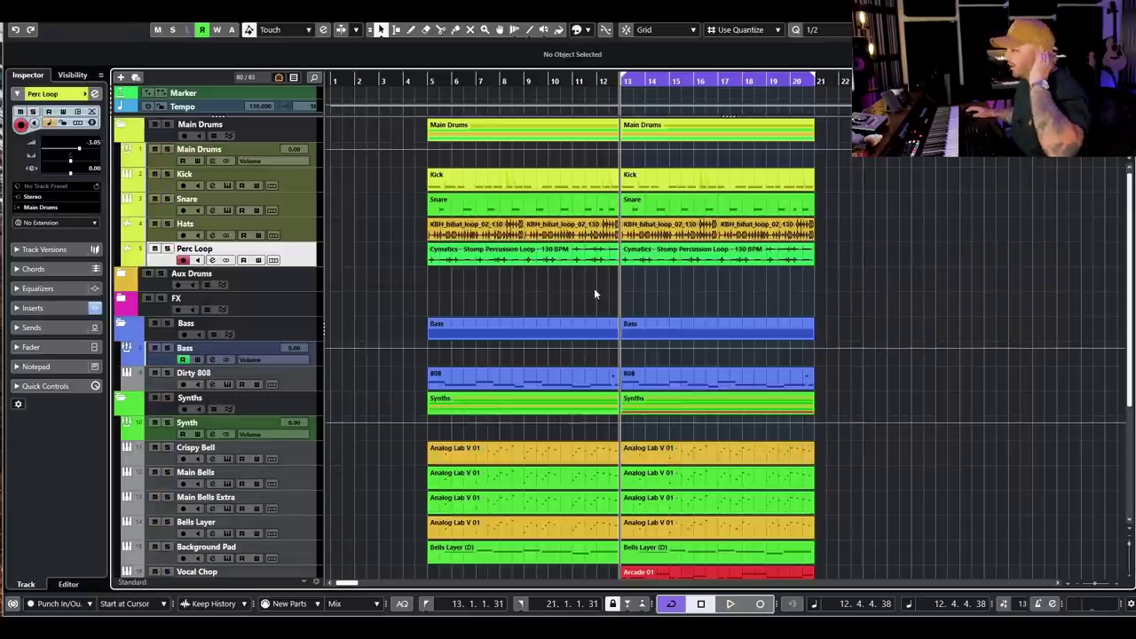
left_click(213, 260)
left_click_drag(383, 187, 399, 305)
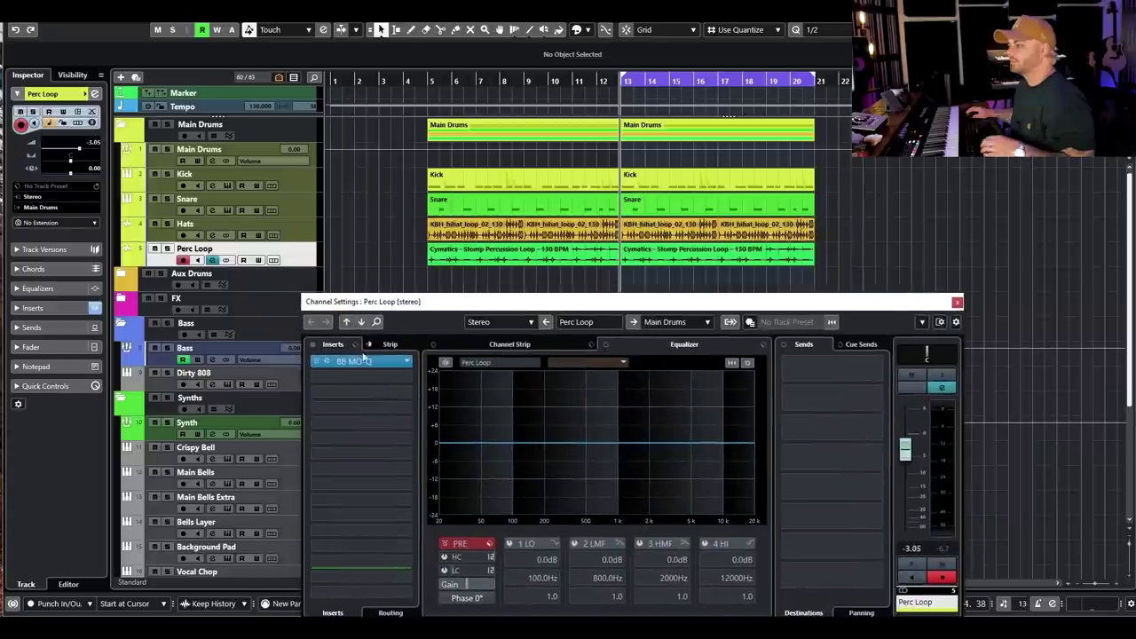
left_click(316, 363)
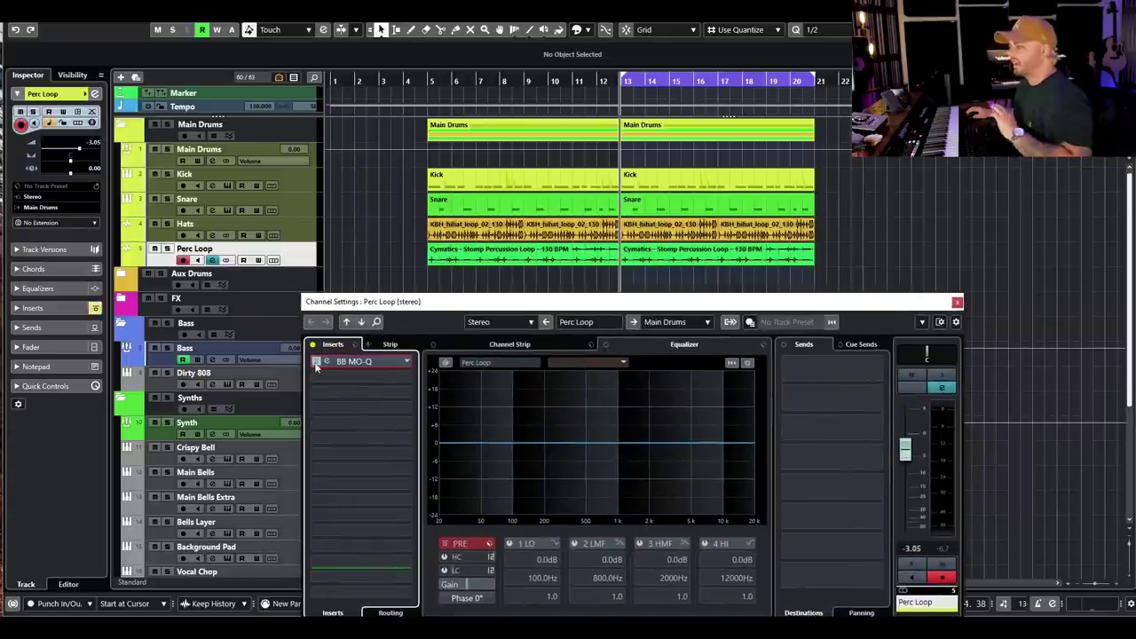
key("space")
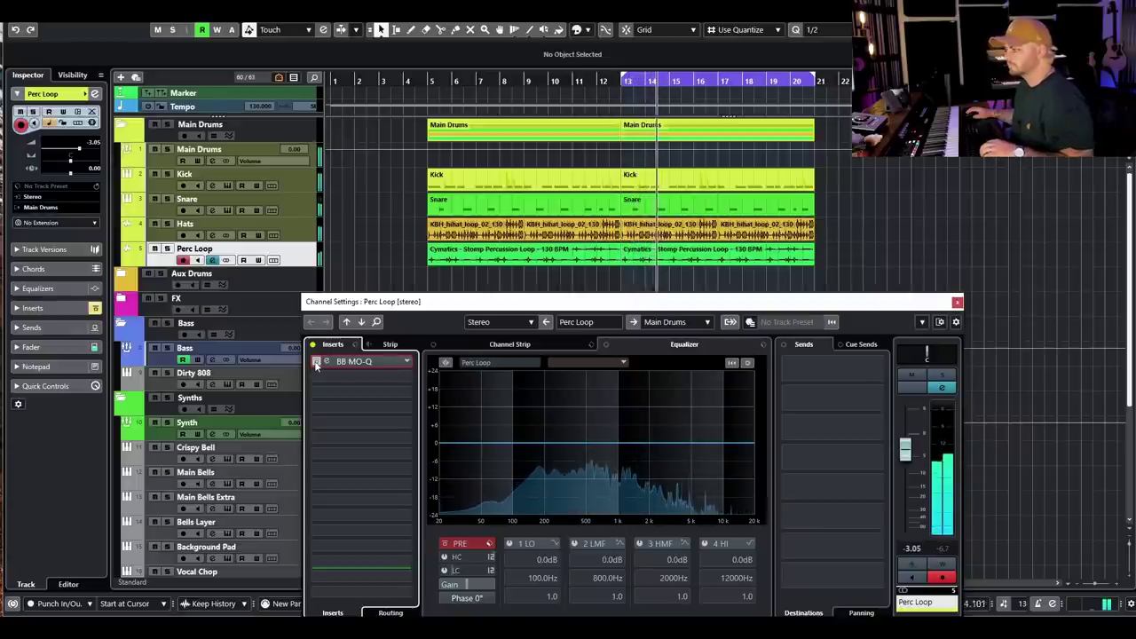
left_click(316, 363)
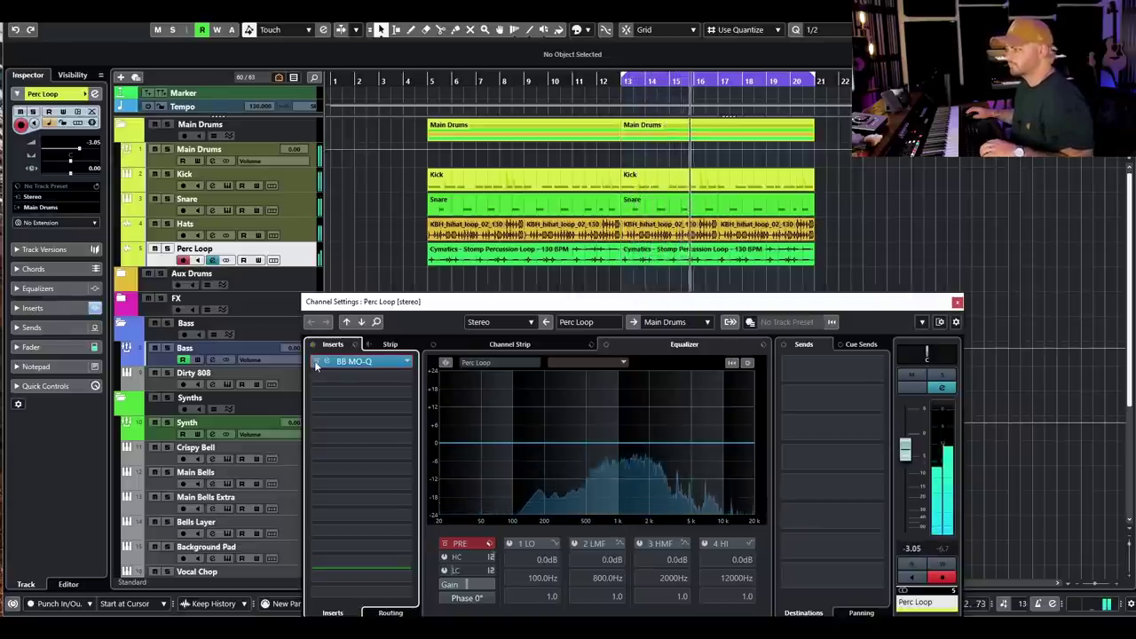
- Solo the Main Drums folder, compare the Perc Loop's BB MO-Q bypassed and active, then stop playback and open the equalizer
left_click(167, 124)
left_click(167, 124)
left_click(317, 363)
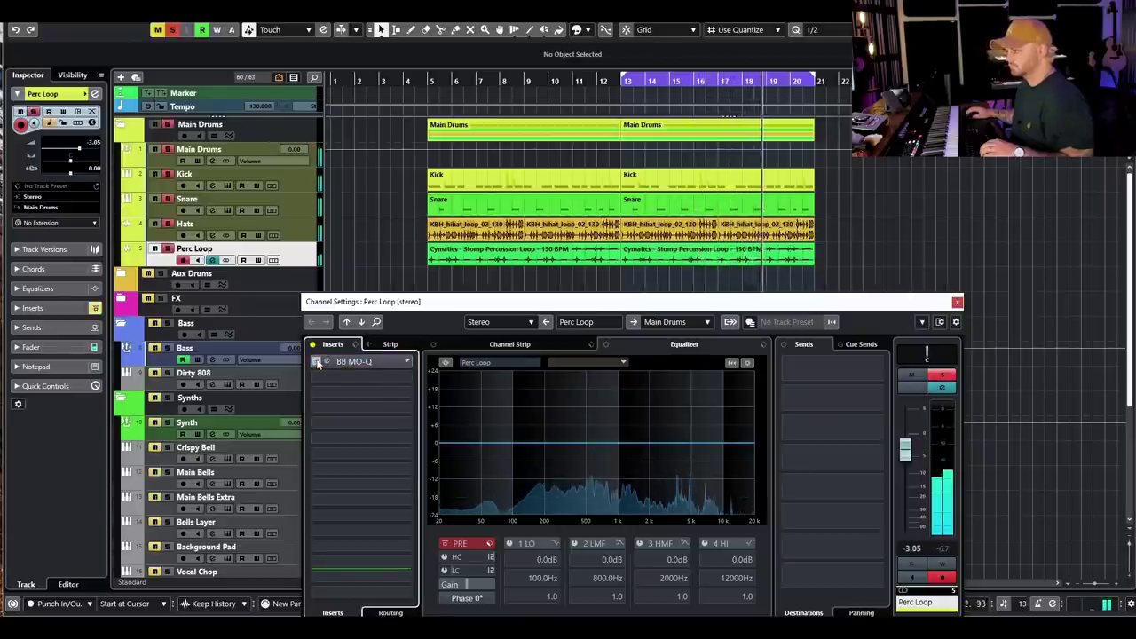
left_click(317, 362)
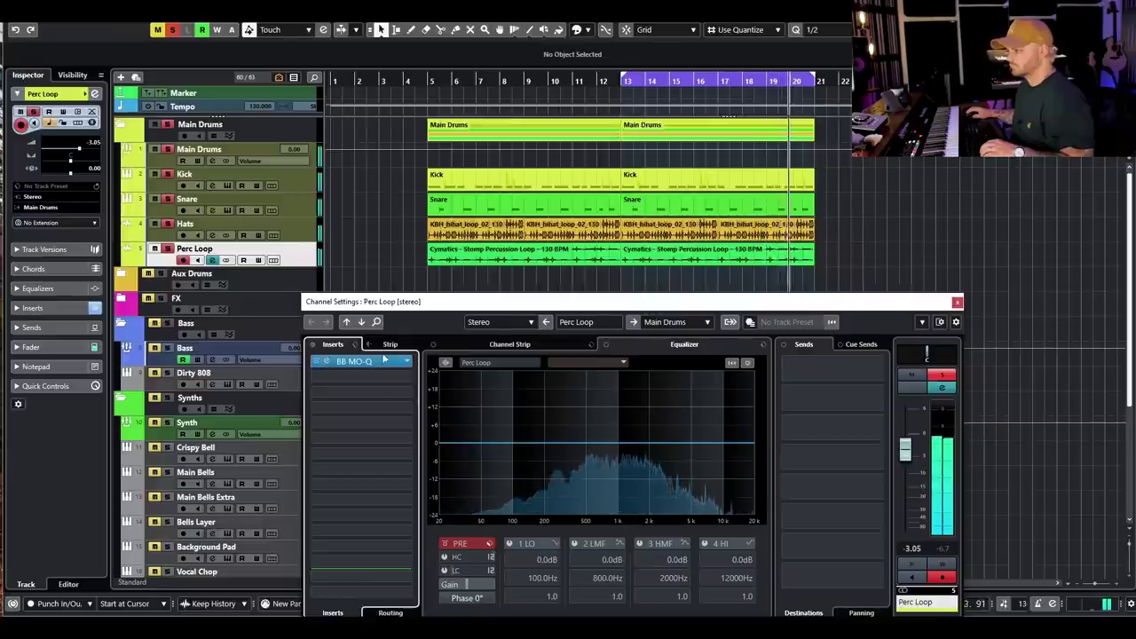
key("space")
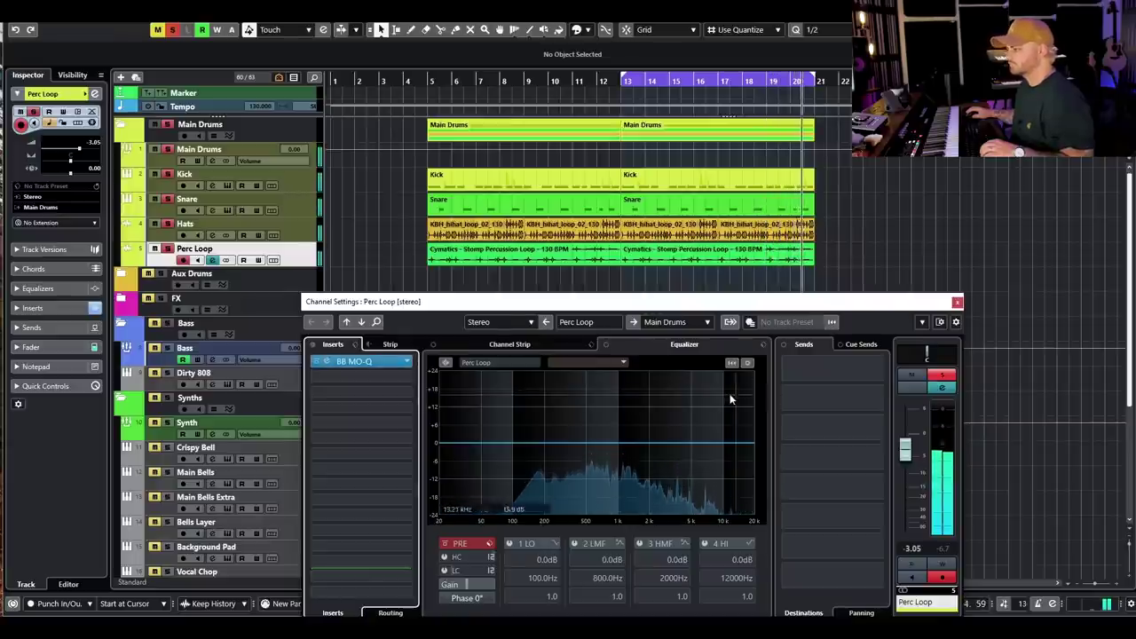
left_click(355, 361)
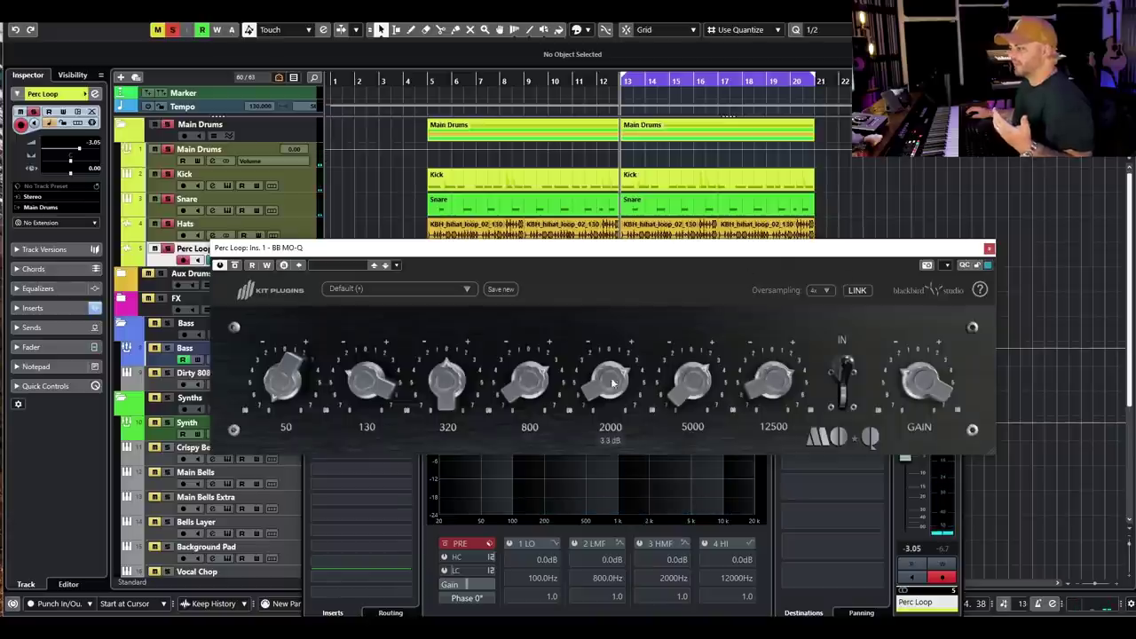
- Boost the Perc Loop's 800, 2000, 5000 and 12500 Hz bands further in BB MO-Q and cut the 320 Hz band to -1.4 dB
left_click(545, 377)
left_click(627, 377)
left_click(672, 391)
left_click_drag(671, 390, 725, 261)
scroll(692, 377, "up", 5)
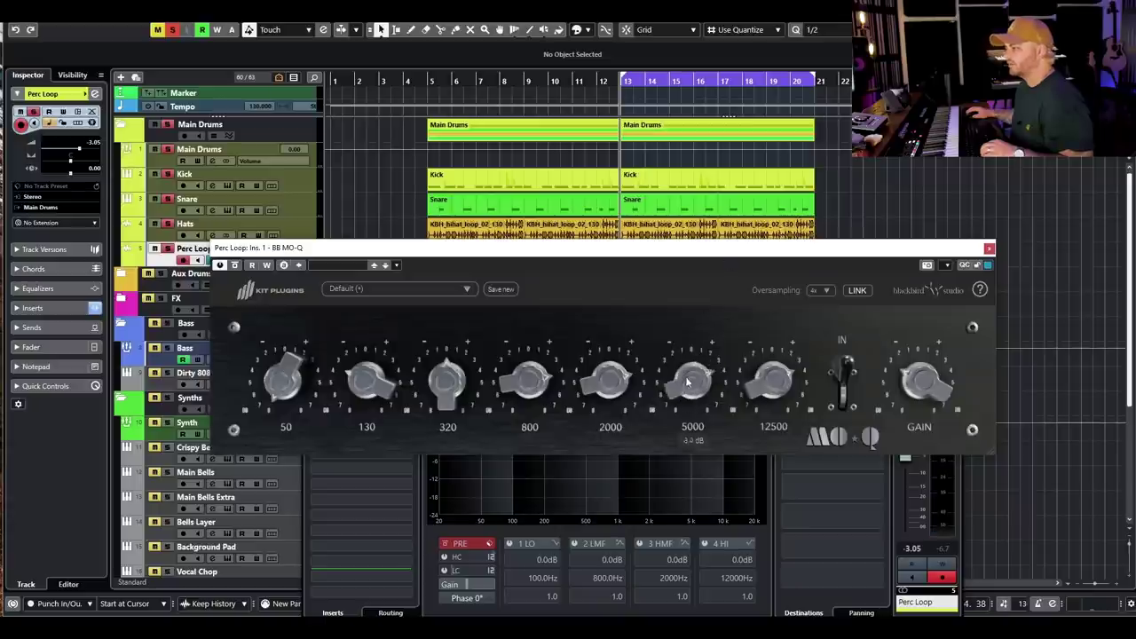
scroll(772, 380, "up", 2)
scroll(692, 380, "down", 5)
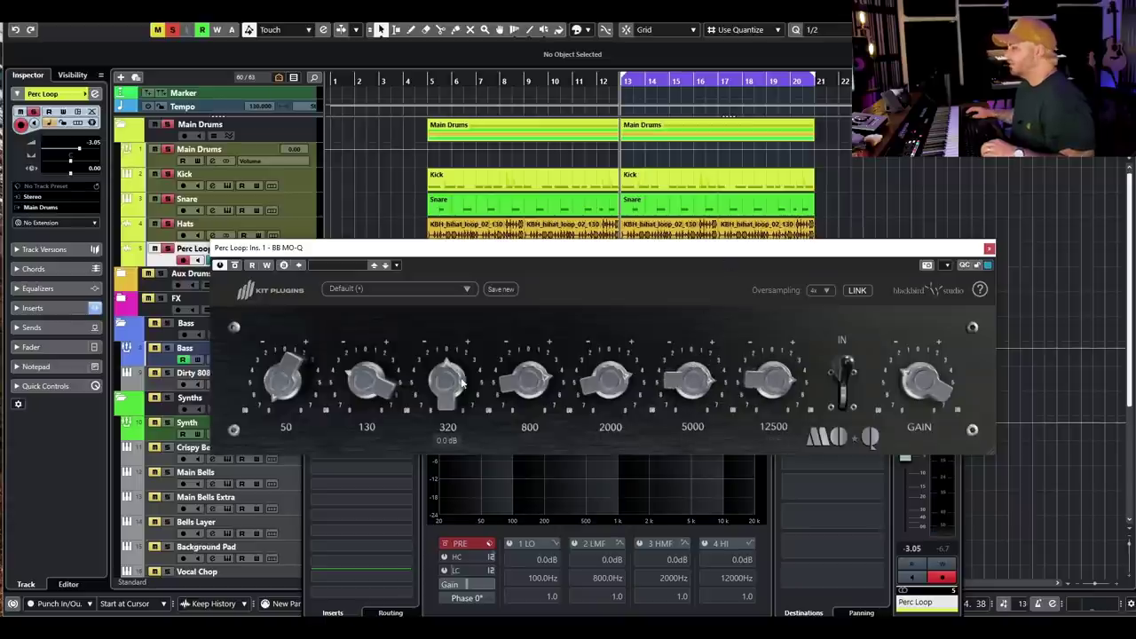
scroll(445, 380, "down", 2)
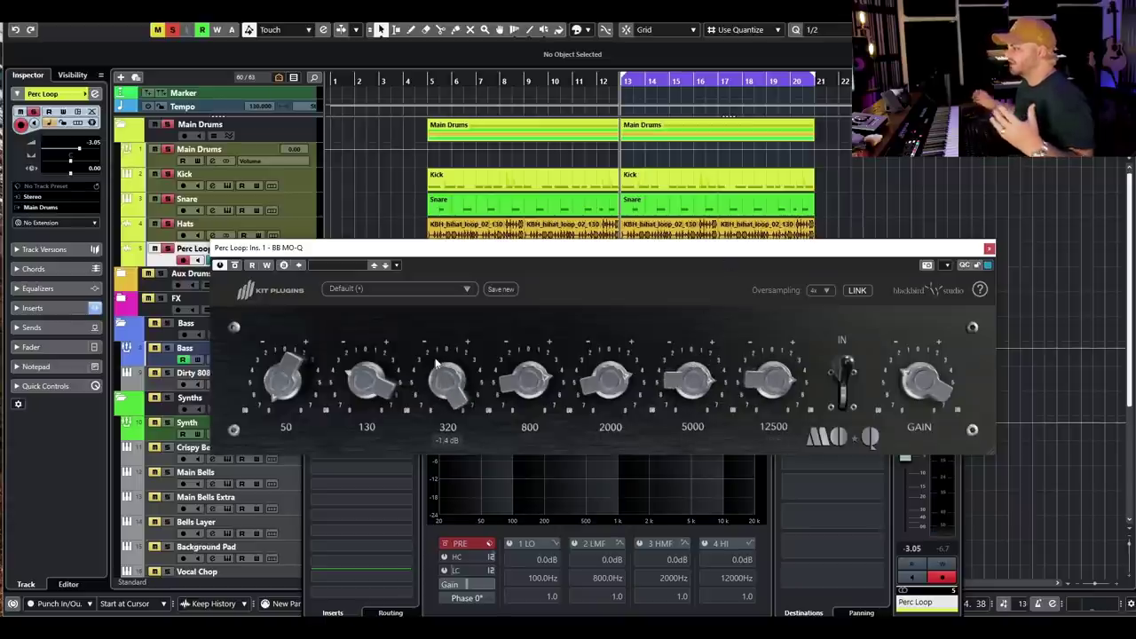
- Play the soloed drums to compare the revised BB MO-Q bypassed and active, then close the equalizer and channel settings
key("space")
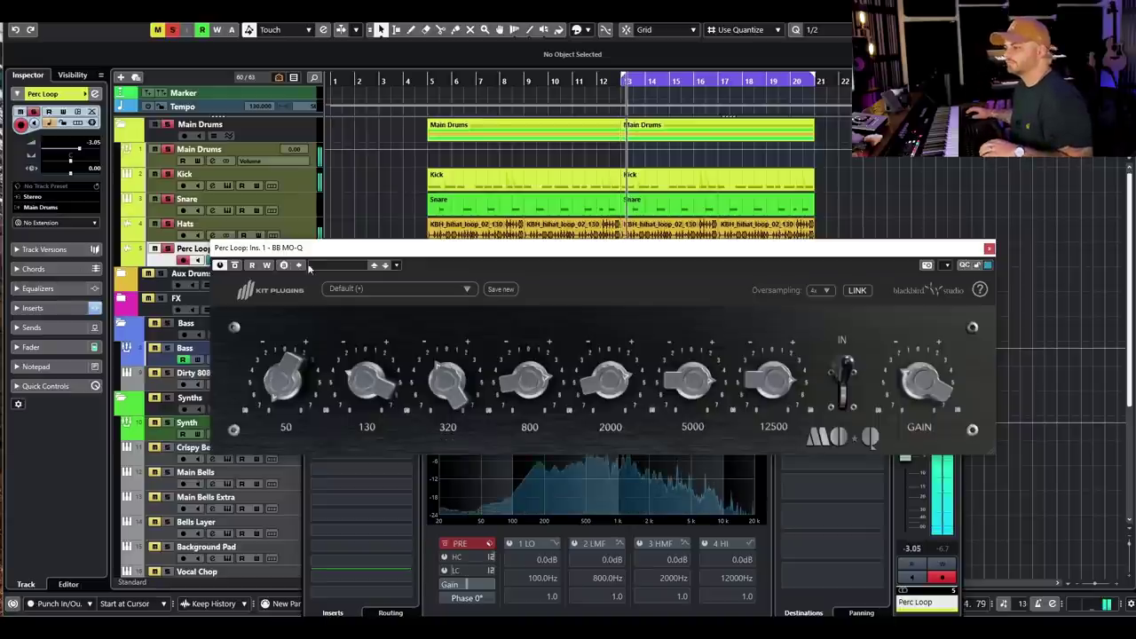
left_click(235, 267)
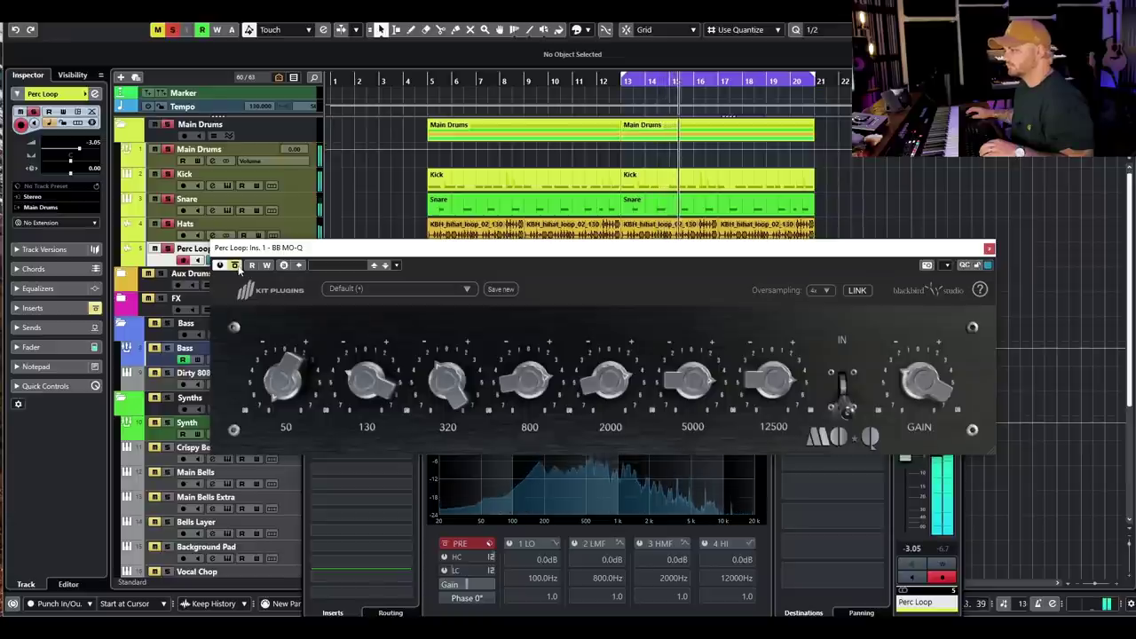
left_click(237, 265)
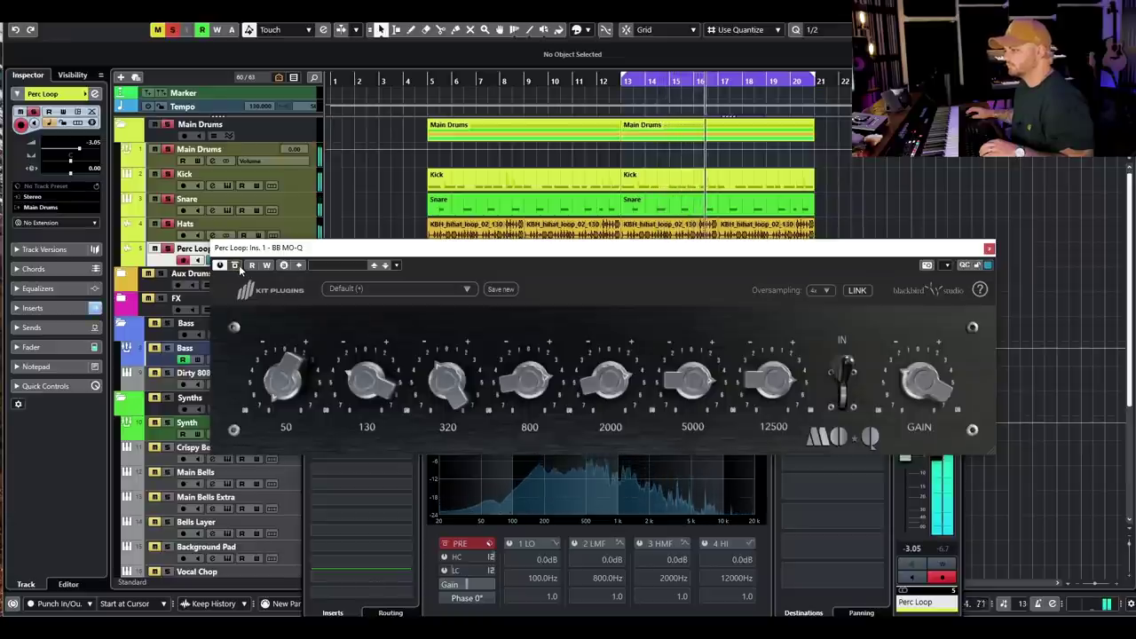
left_click(989, 249)
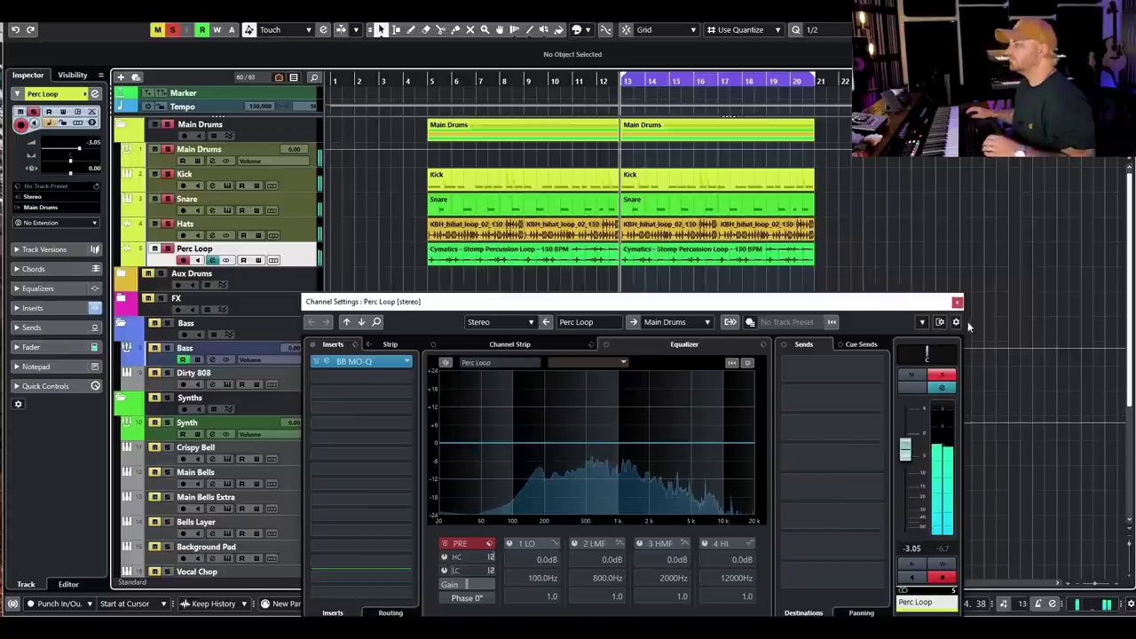
left_click(957, 302)
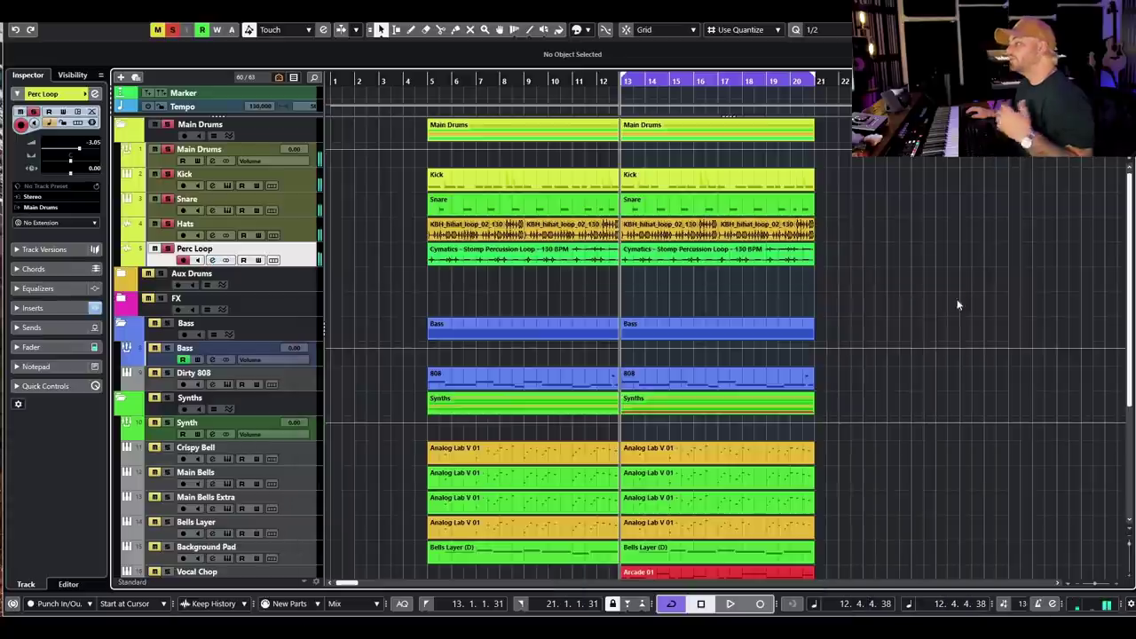
left_click(171, 125)
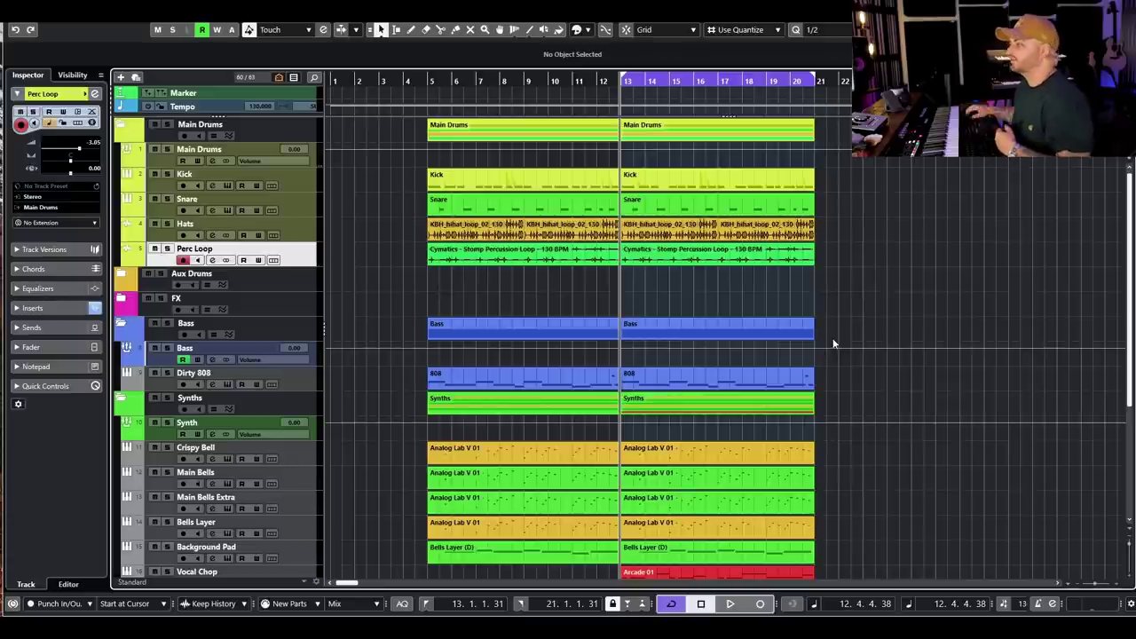
left_click(213, 260)
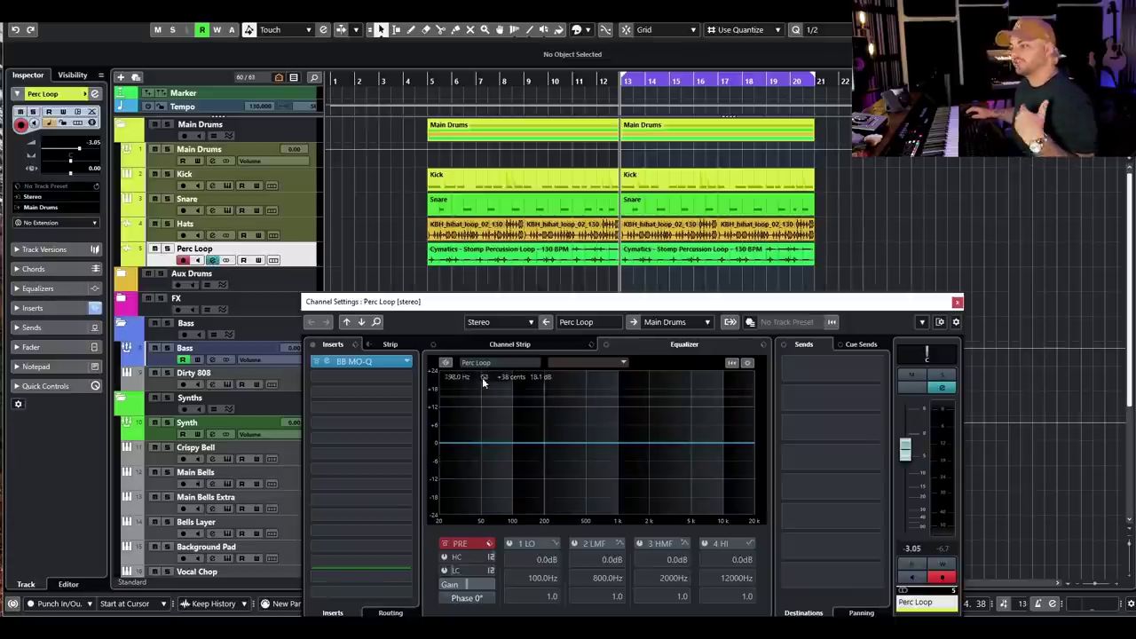